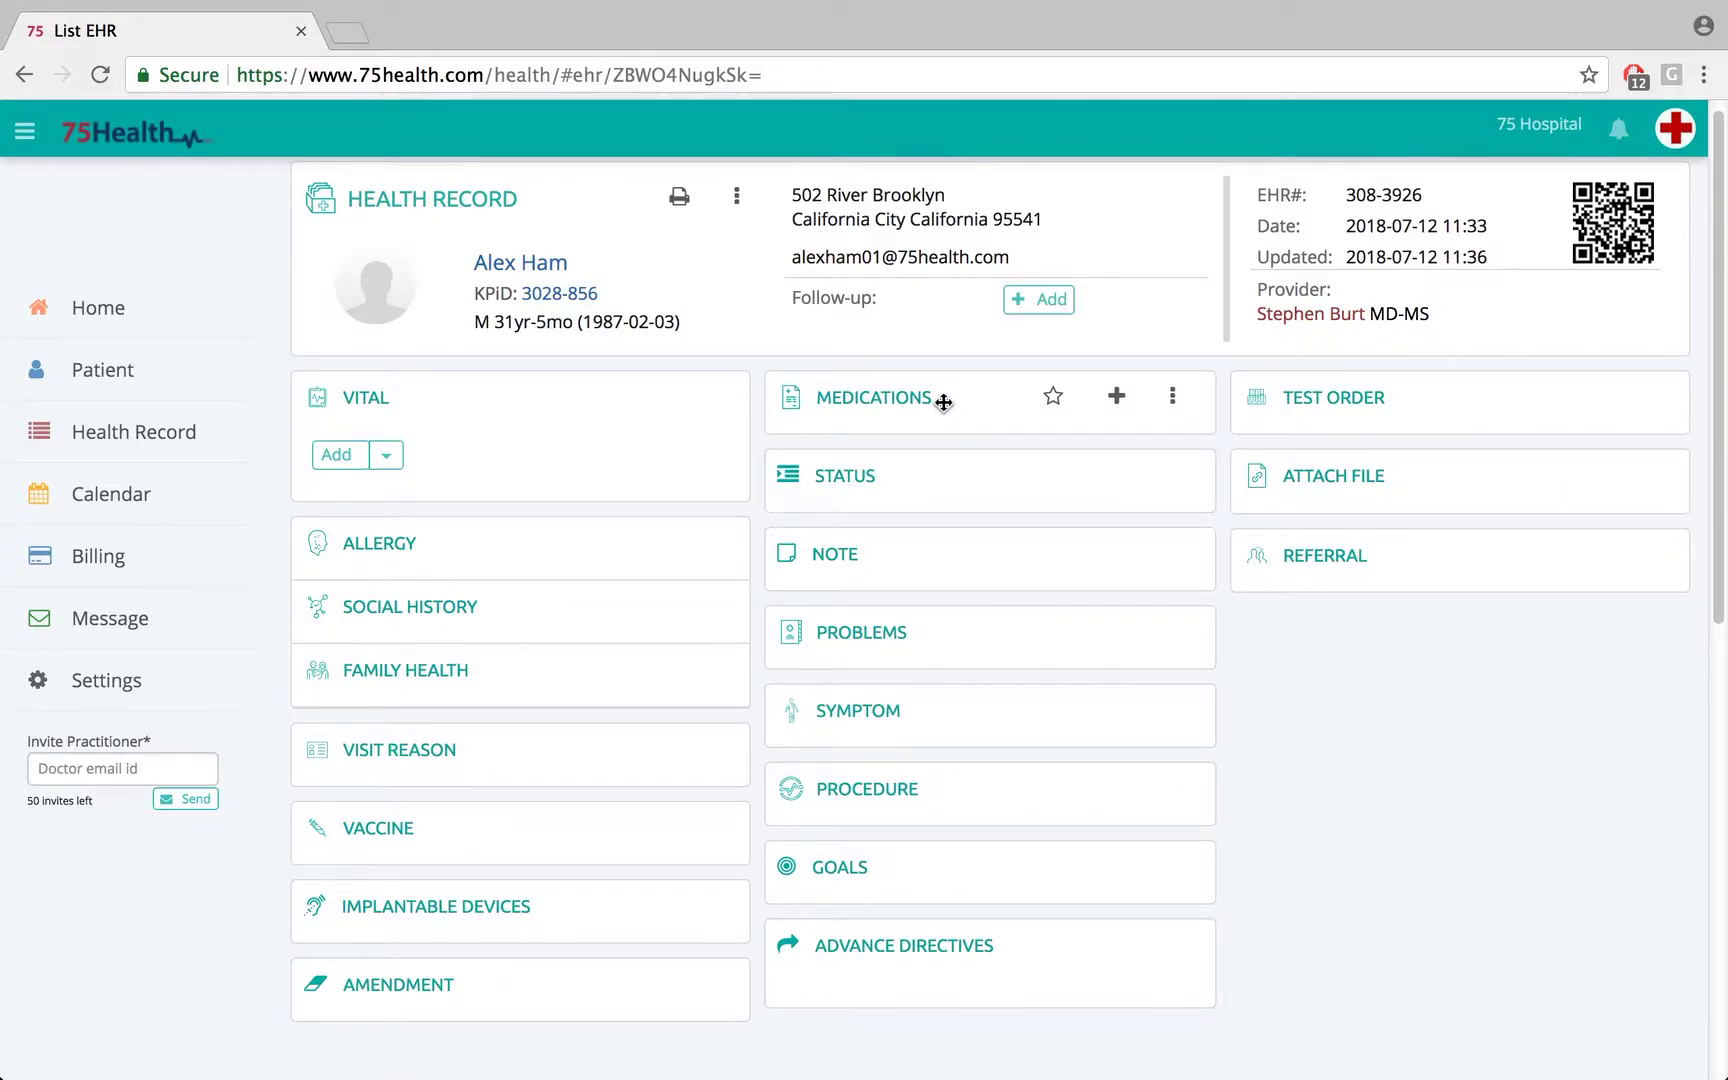
Start a new drug entry on the Medications card and search for '12'.
left_click(1119, 396)
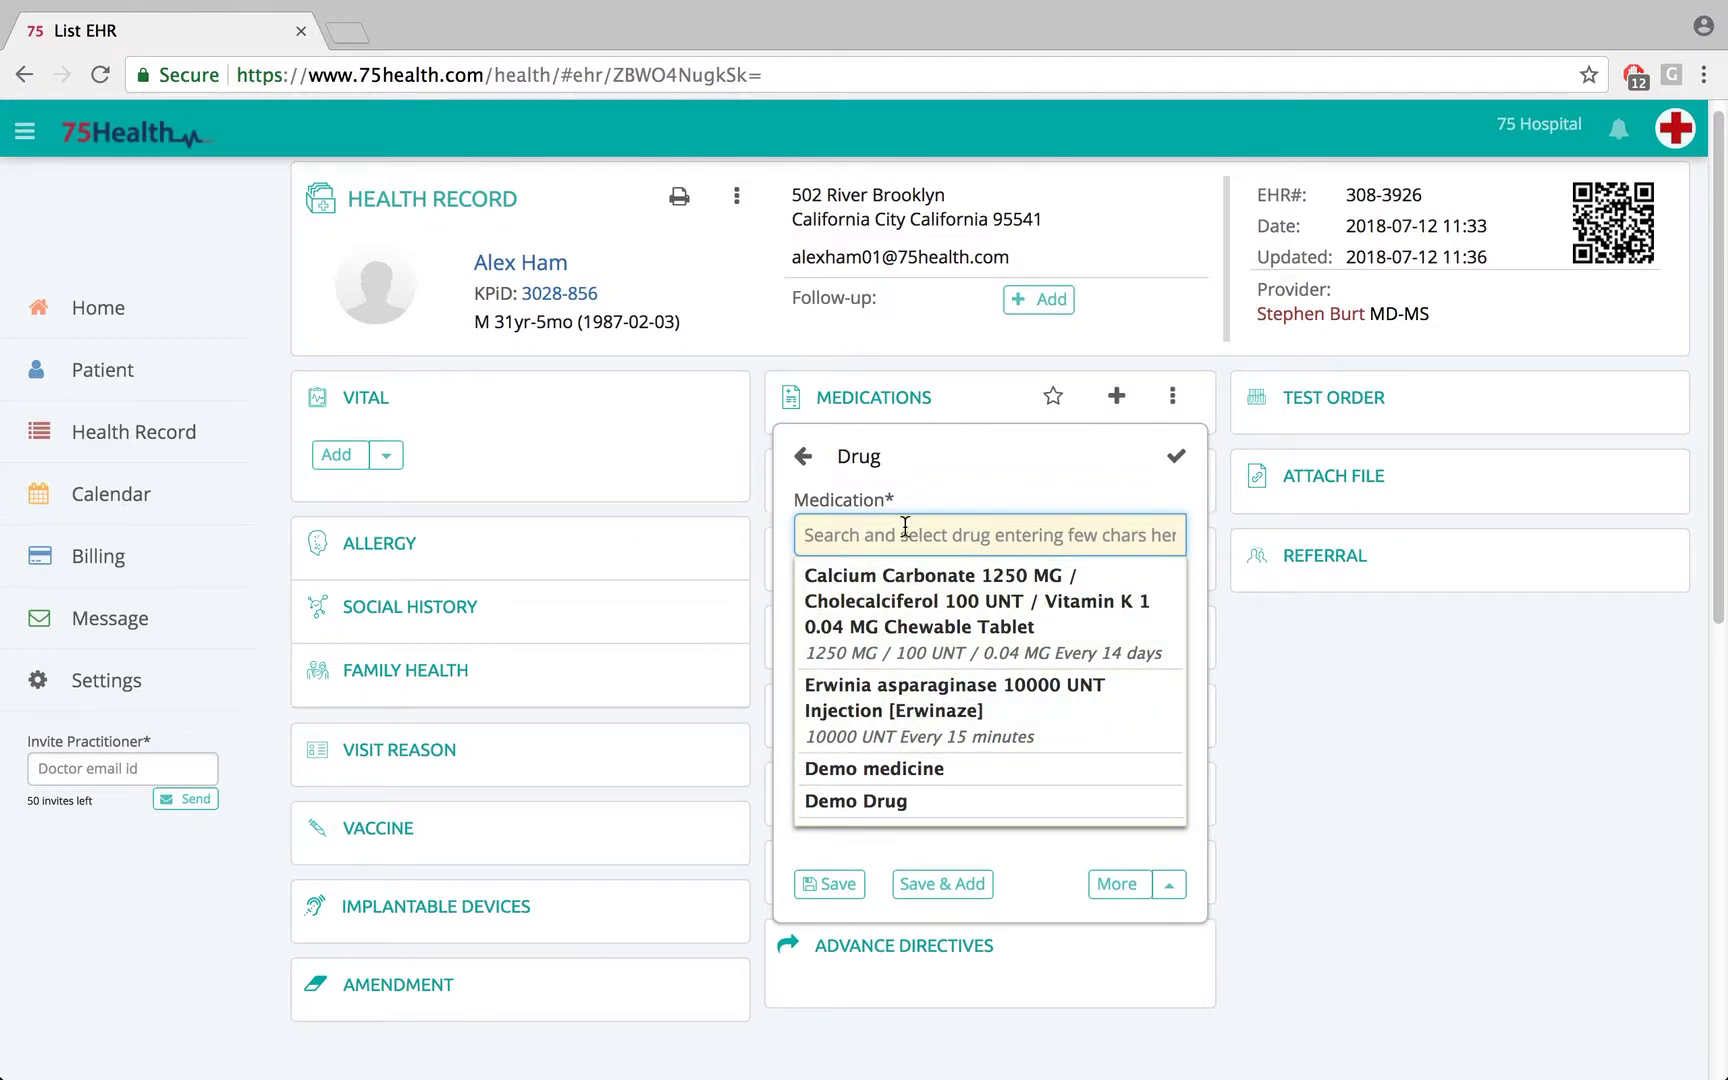
left_click(857, 534)
type("12")
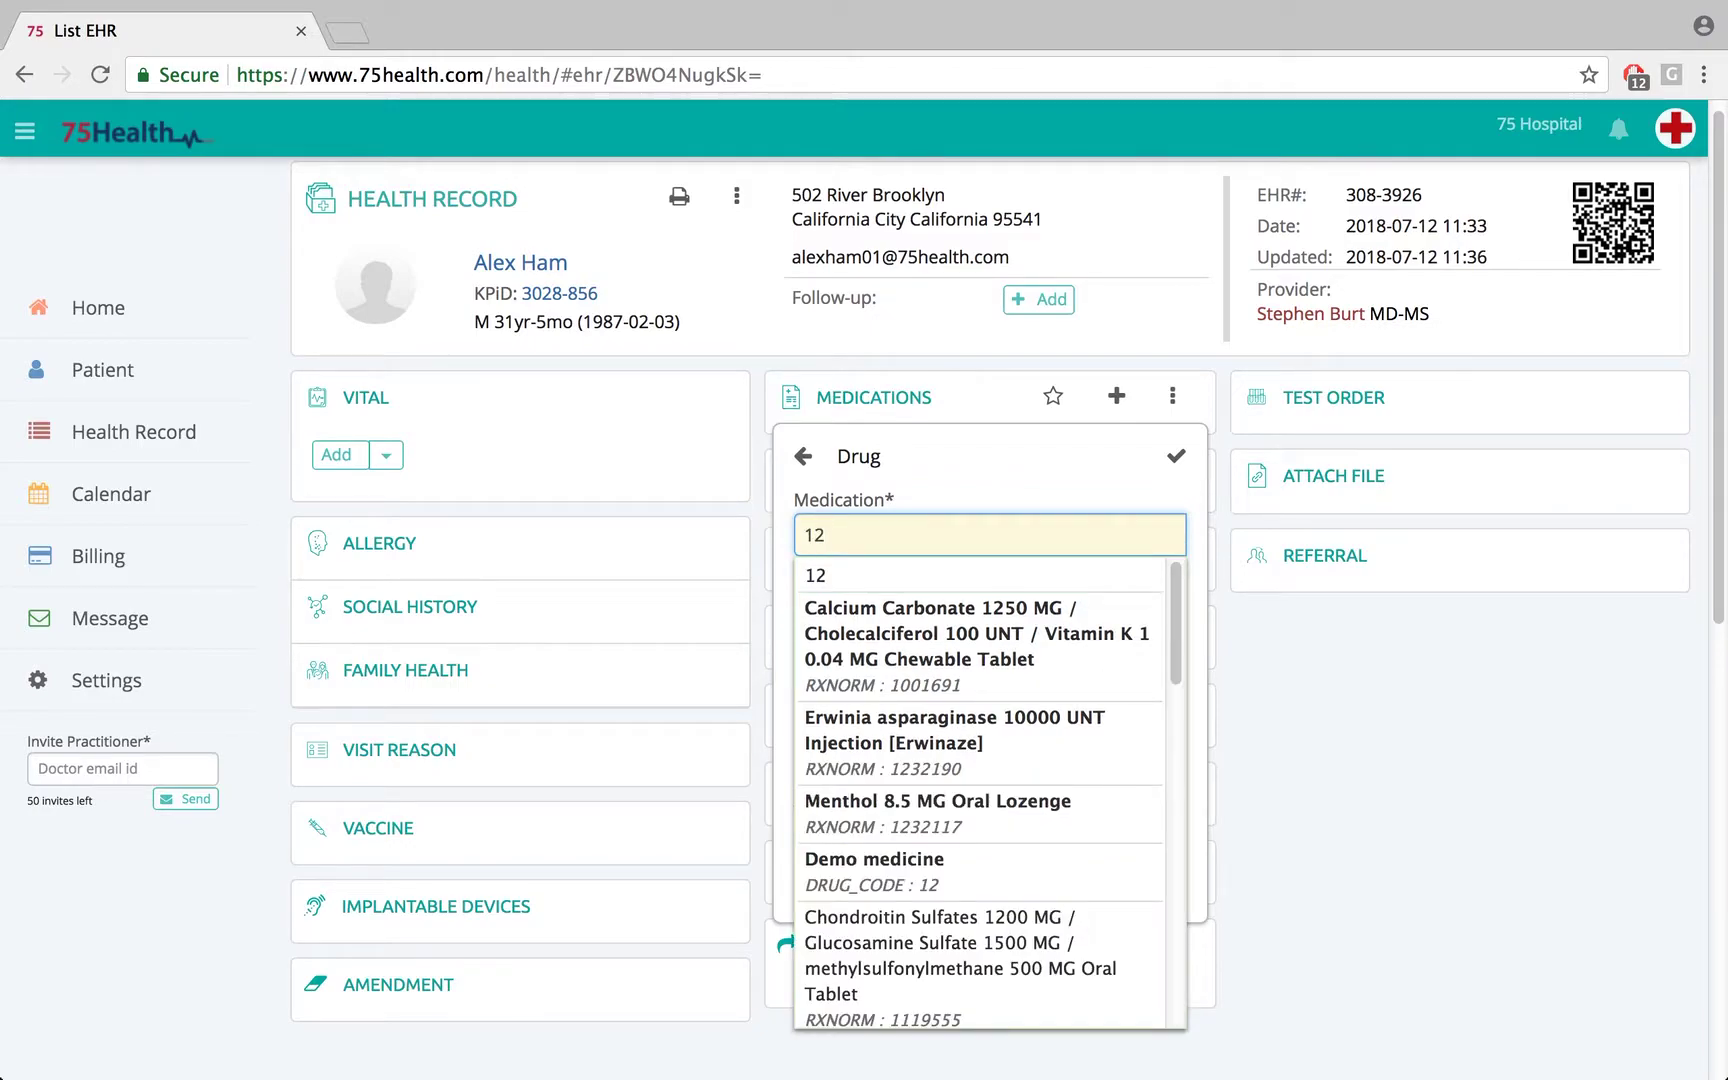
Select the Chondroitin Sulfates 1200 MG combination oral tablet from the '12' results.
left_click_drag(1183, 629, 1190, 656)
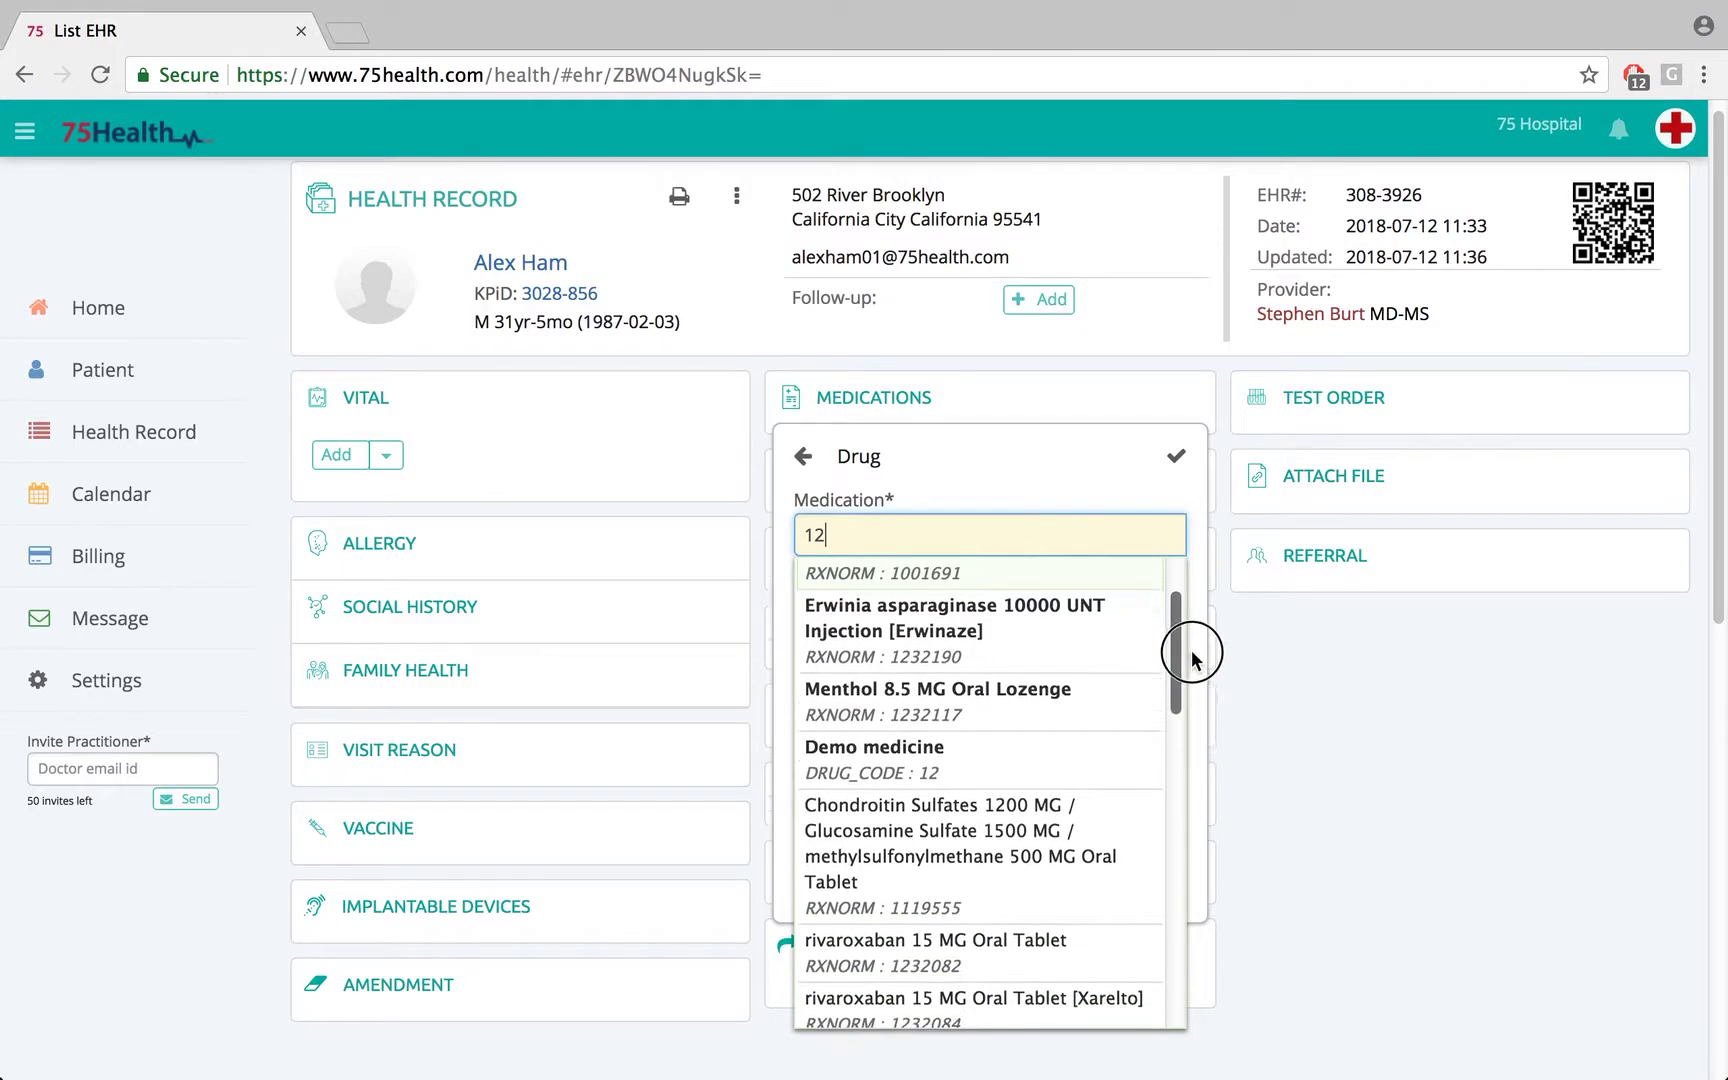
left_click(816, 884)
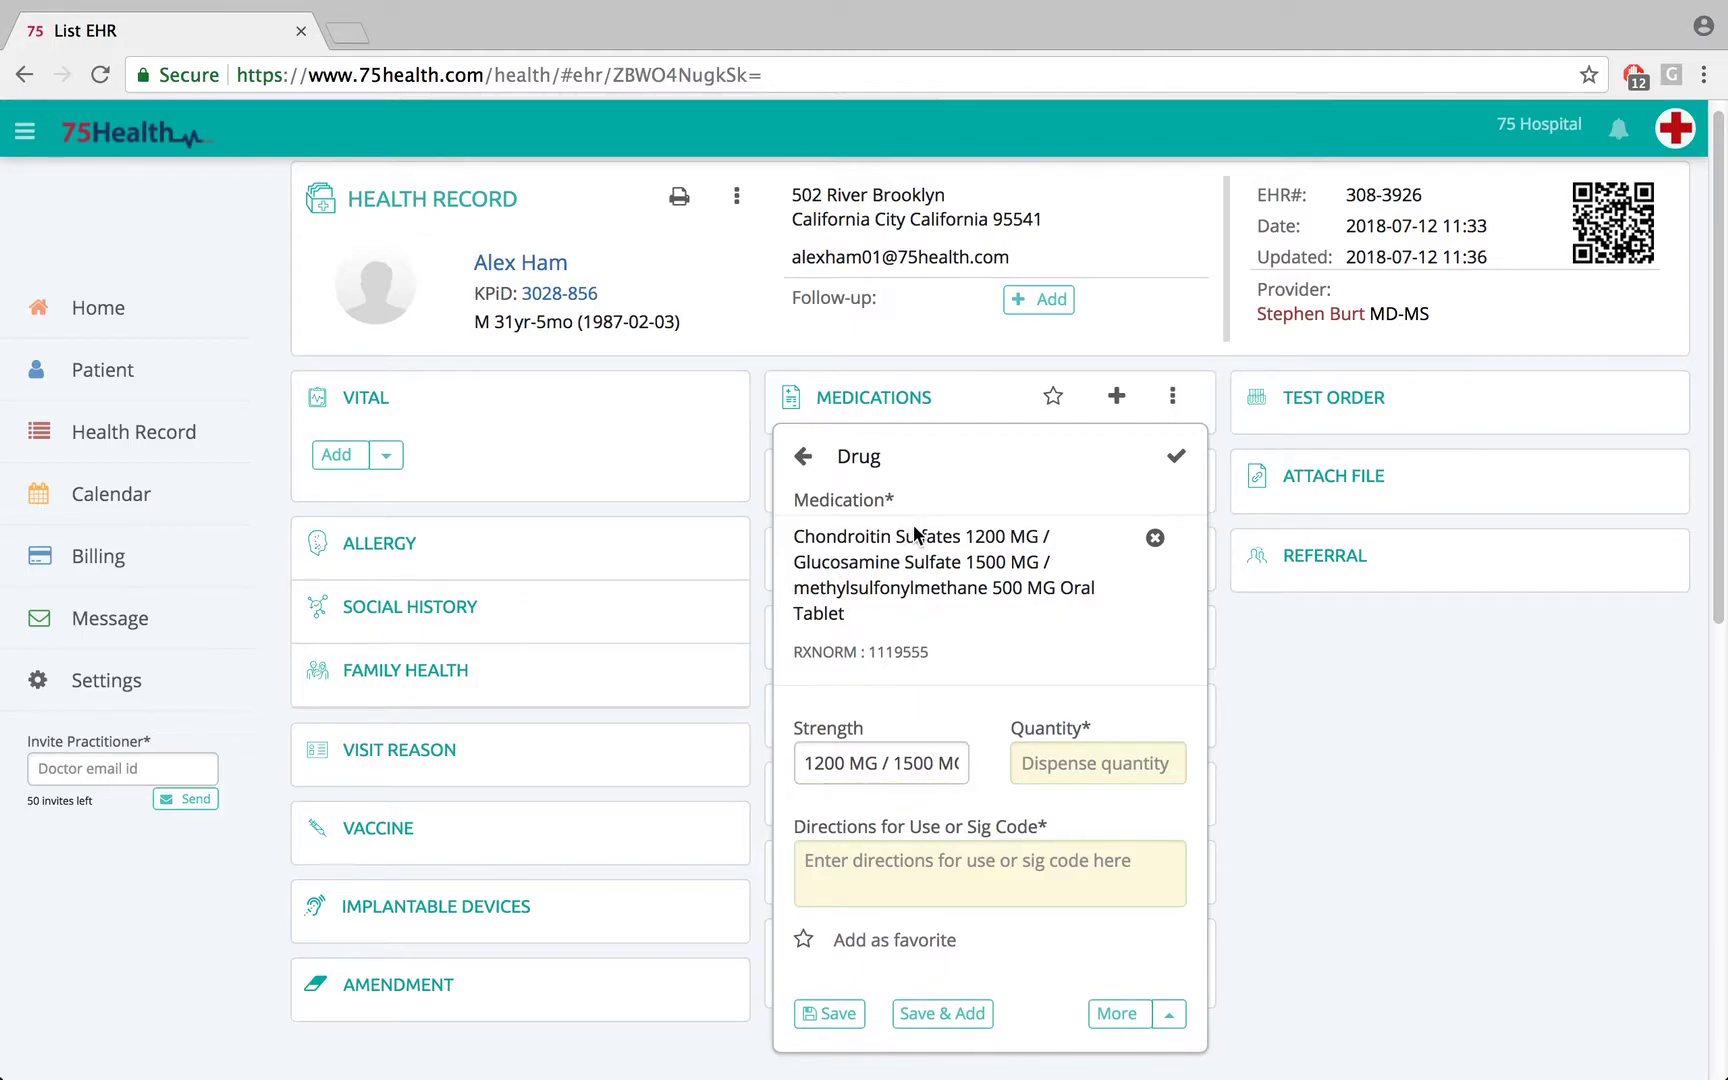
Give the Chondroitin Sulfates tablet quantity 14 and directions 'Every 45 minutes'.
left_click(905, 765)
left_click(1068, 752)
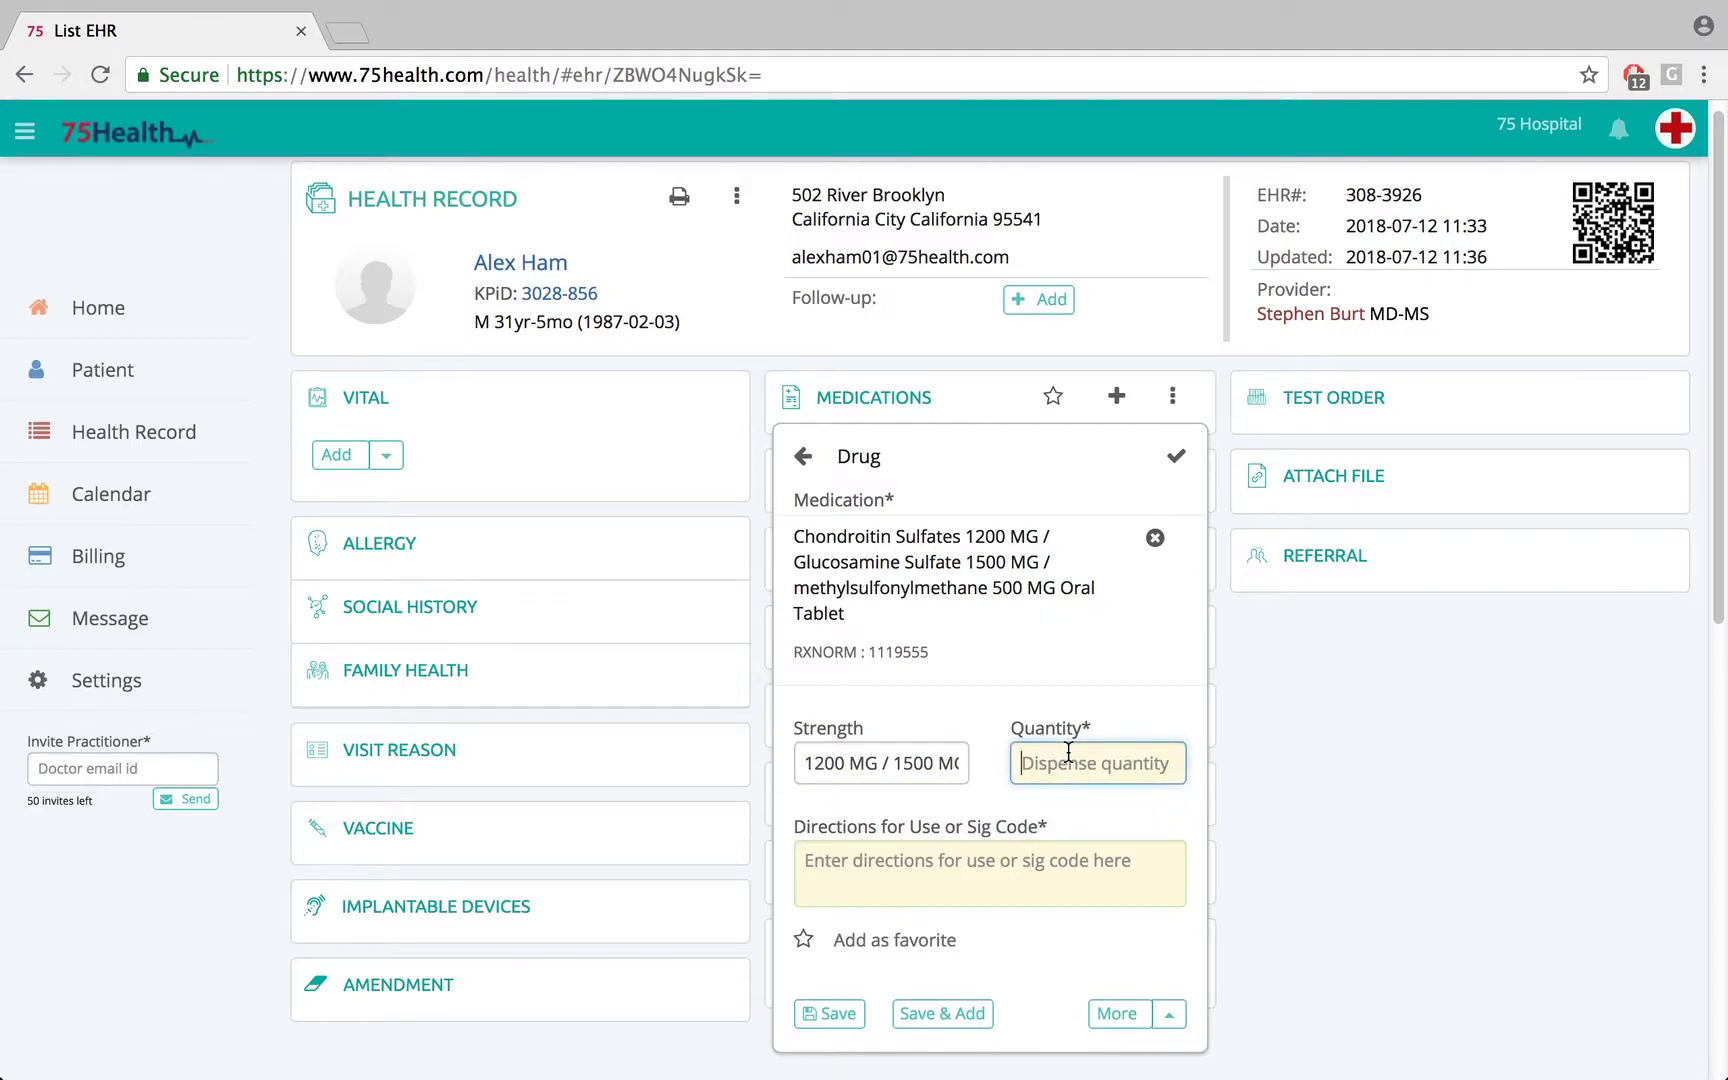
type("14")
left_click(972, 880)
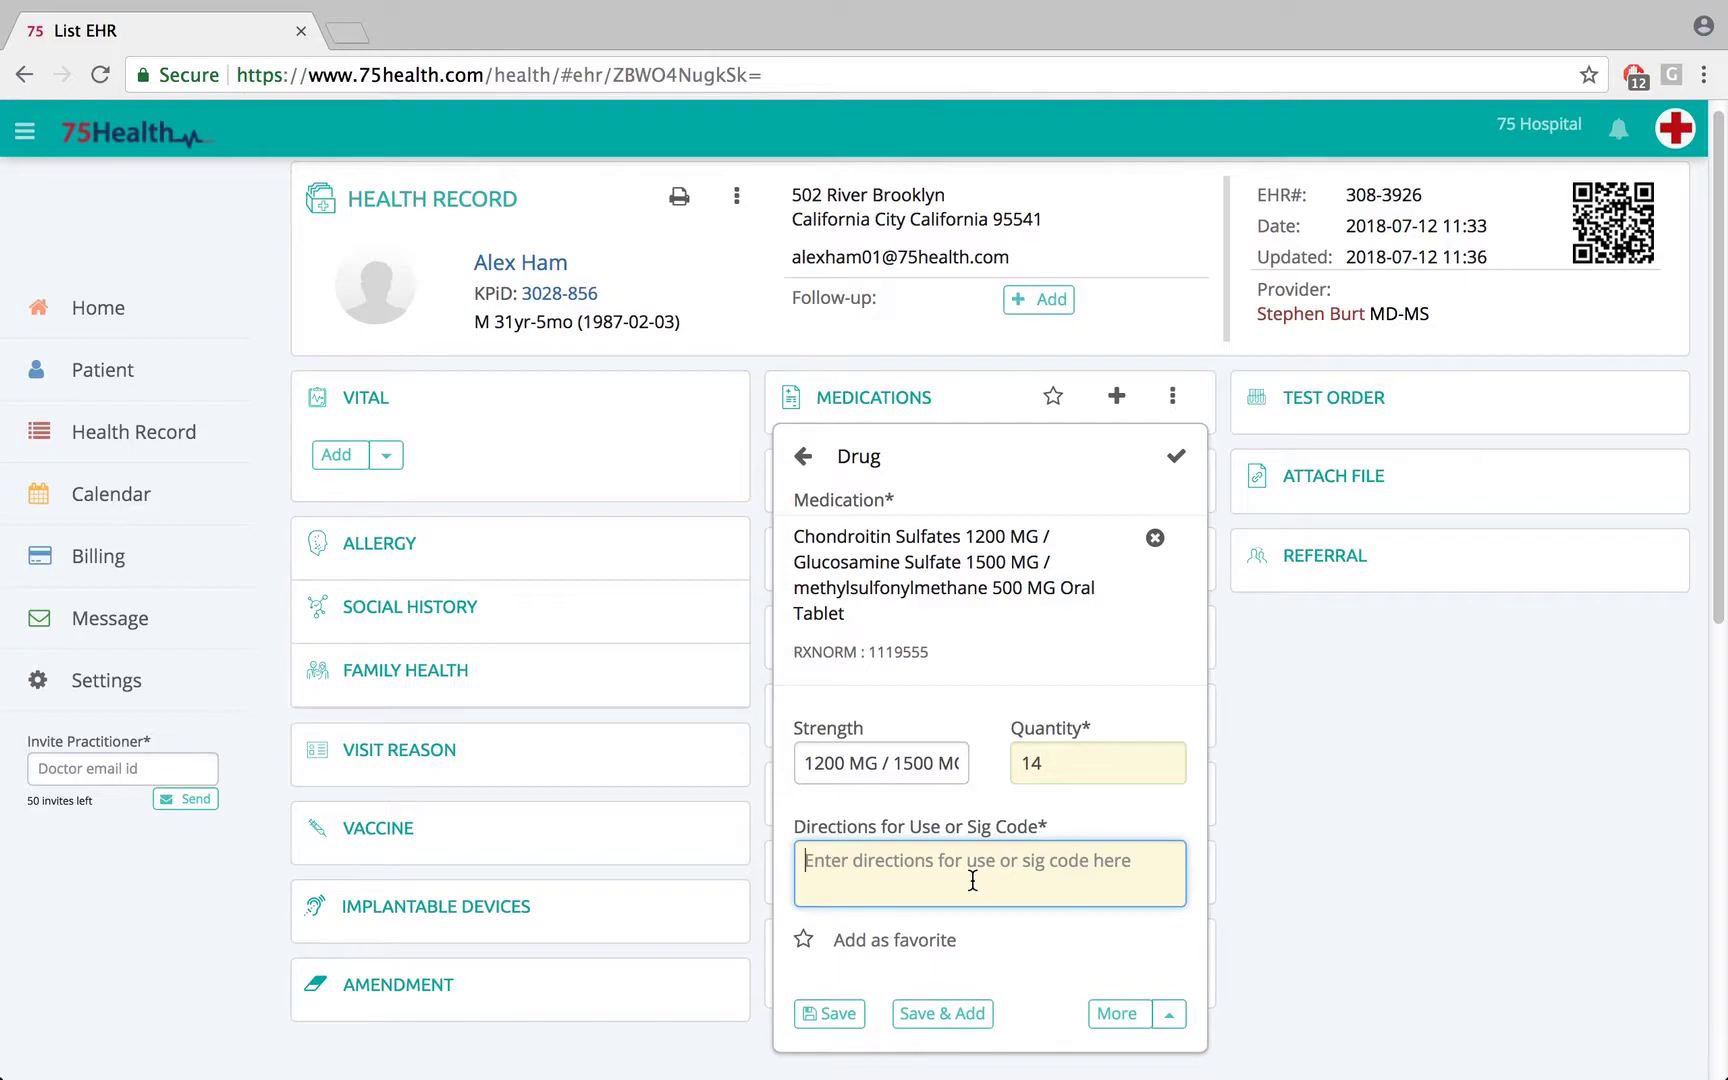
type("45")
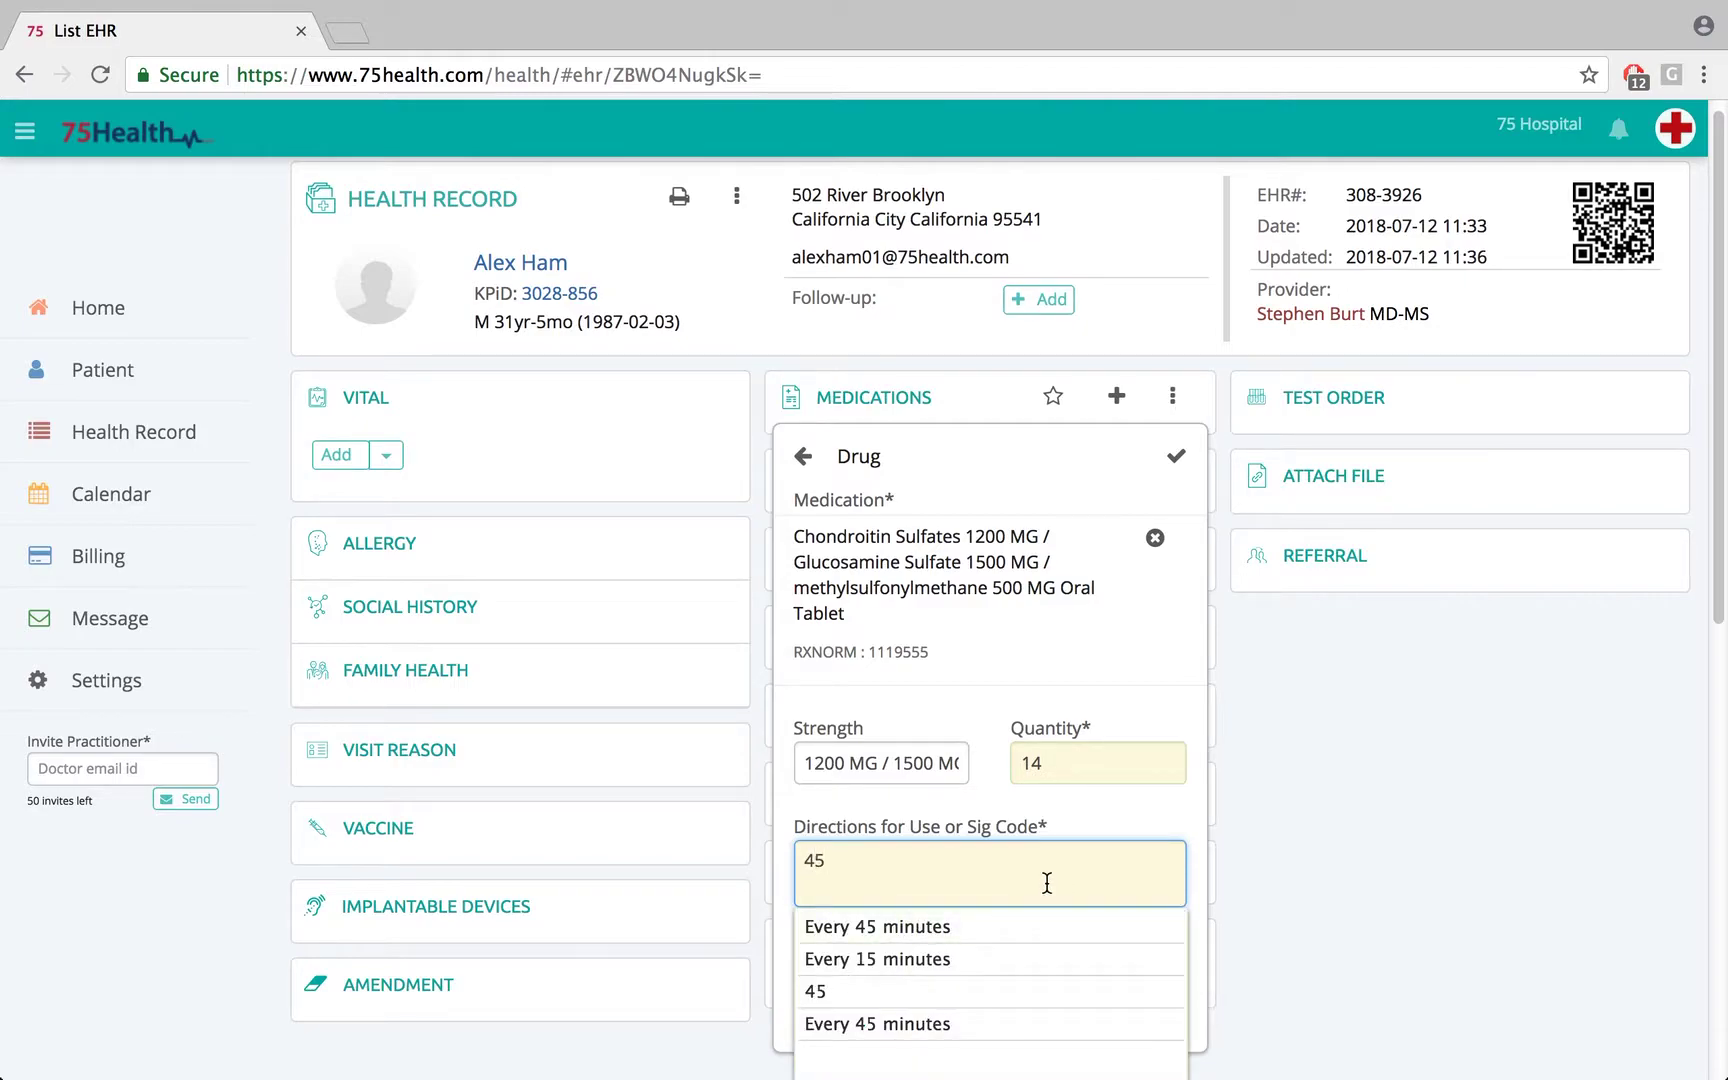
left_click(1026, 923)
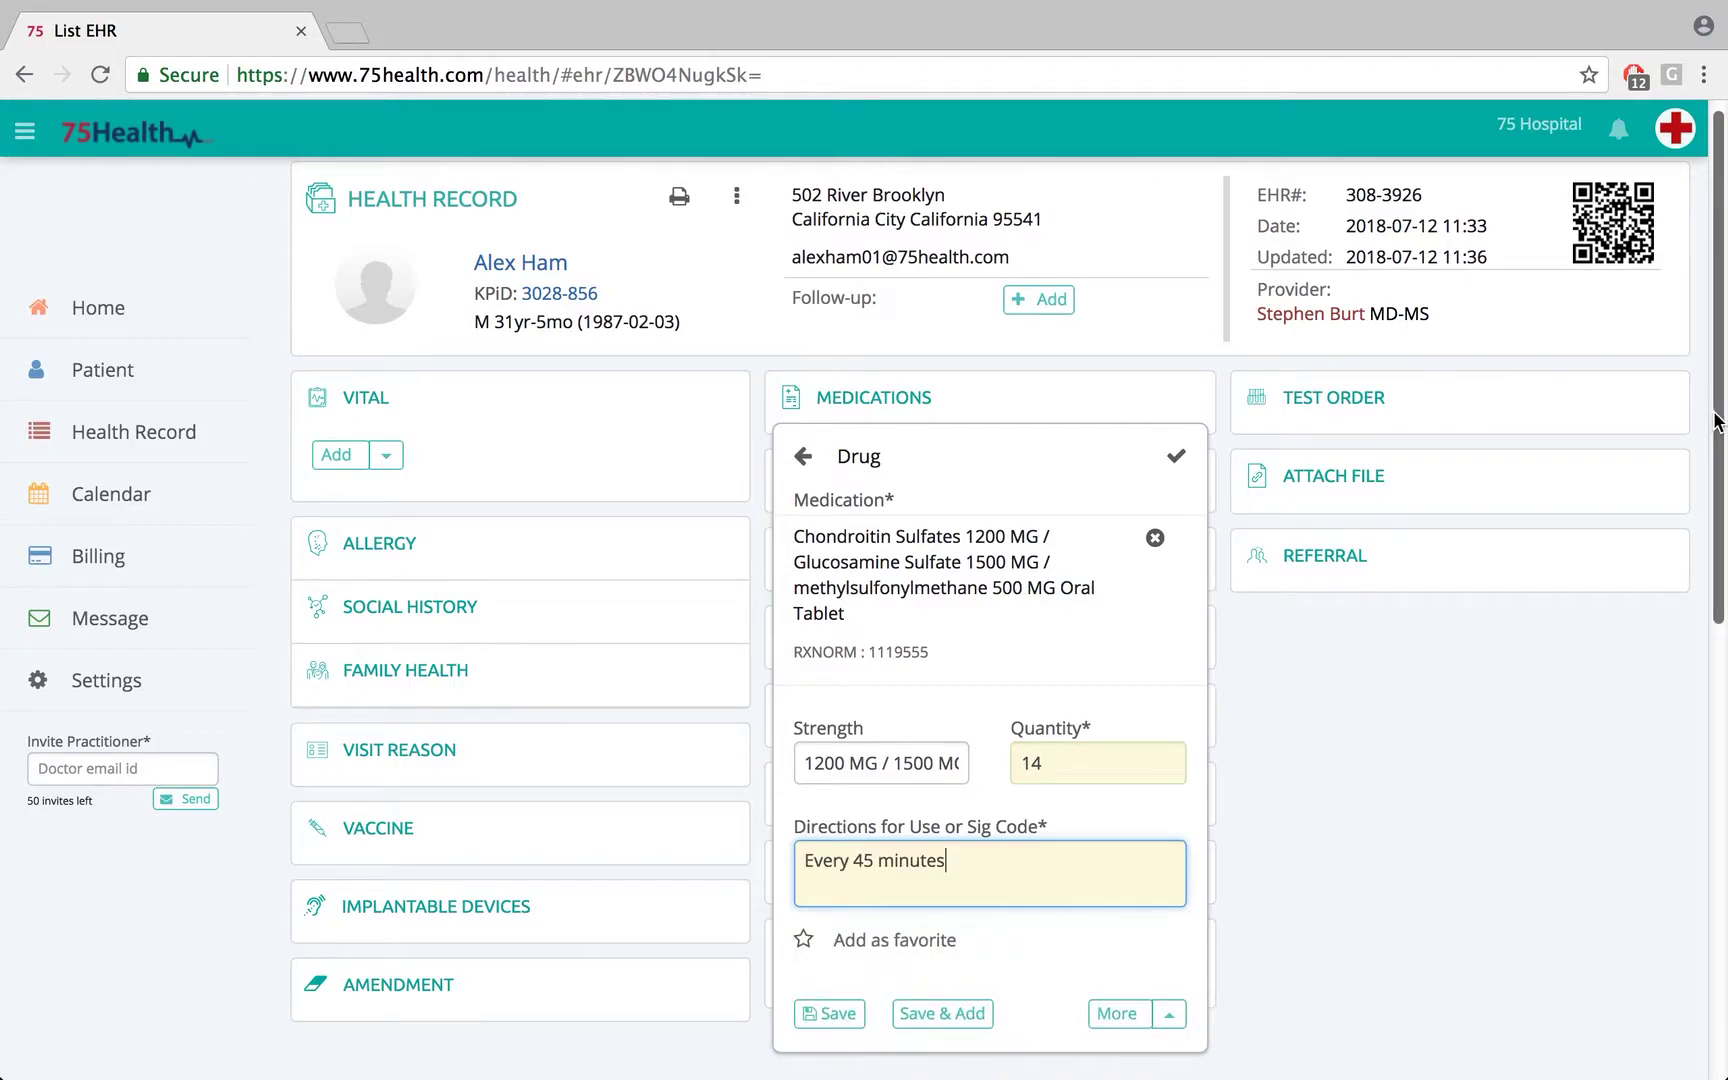
scroll(1715, 440, "down", 2)
scroll(1715, 440, "down", 2)
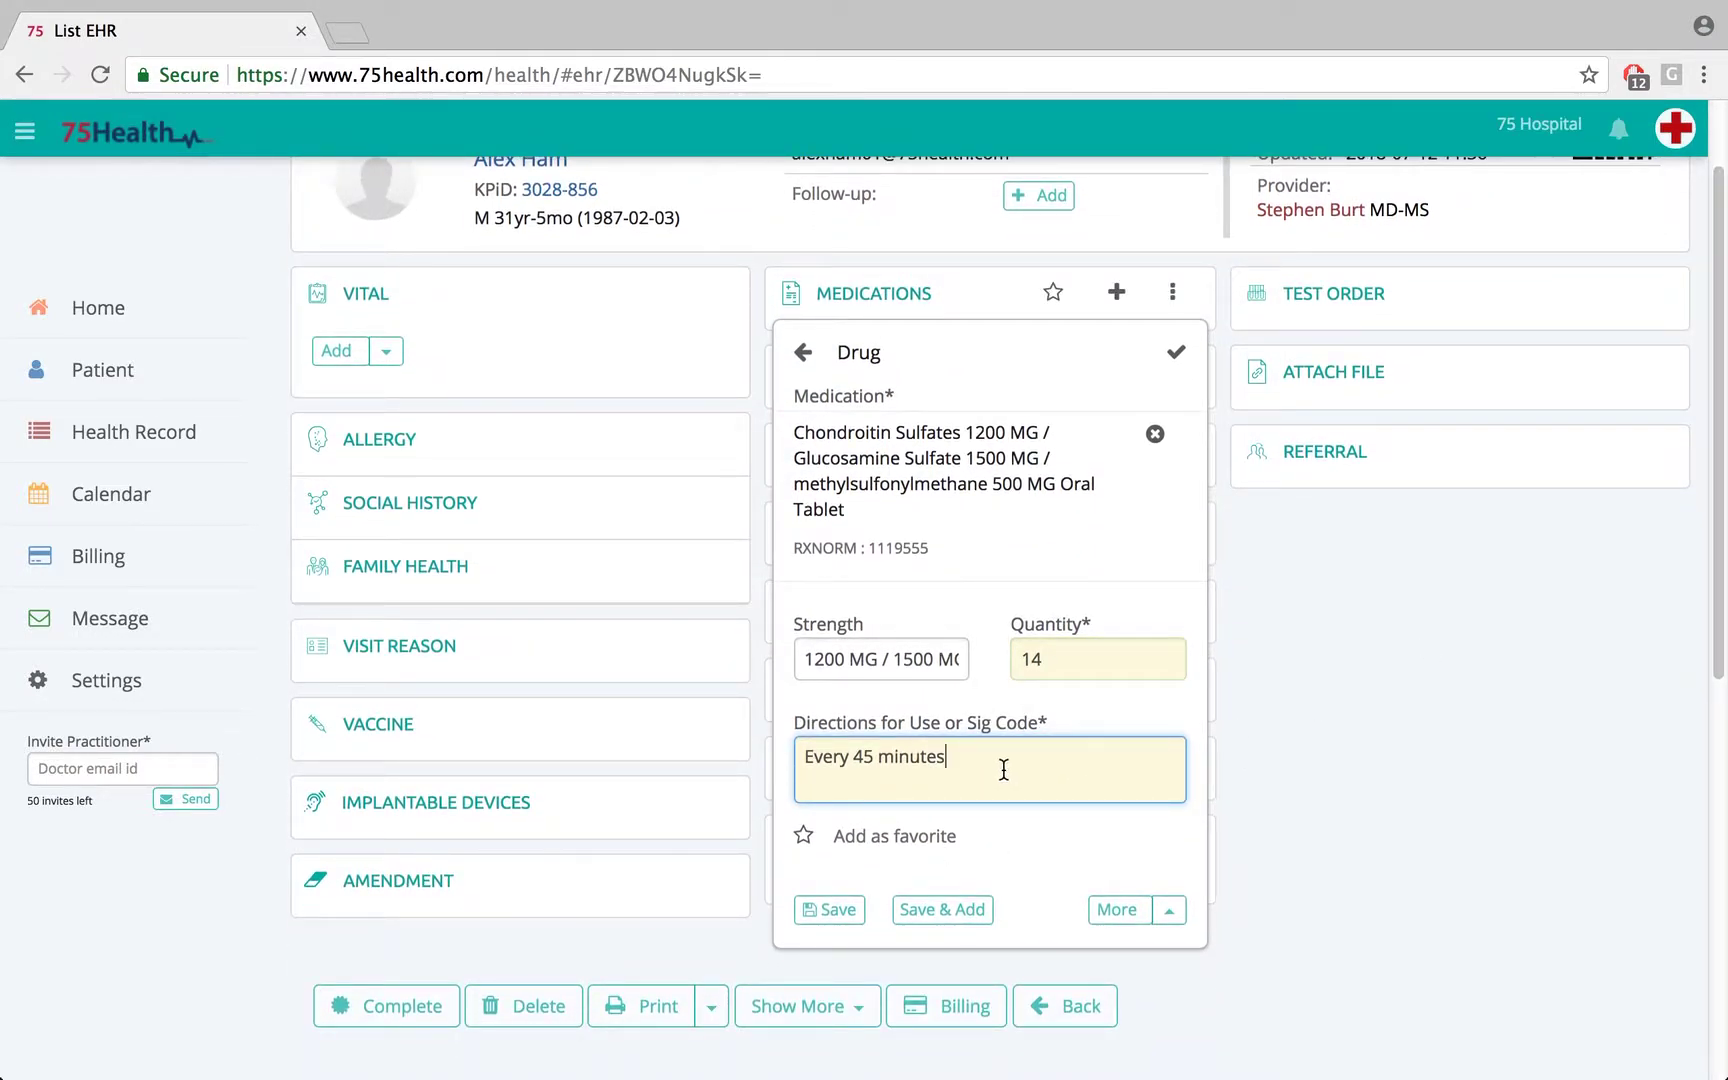
left_click(1117, 915)
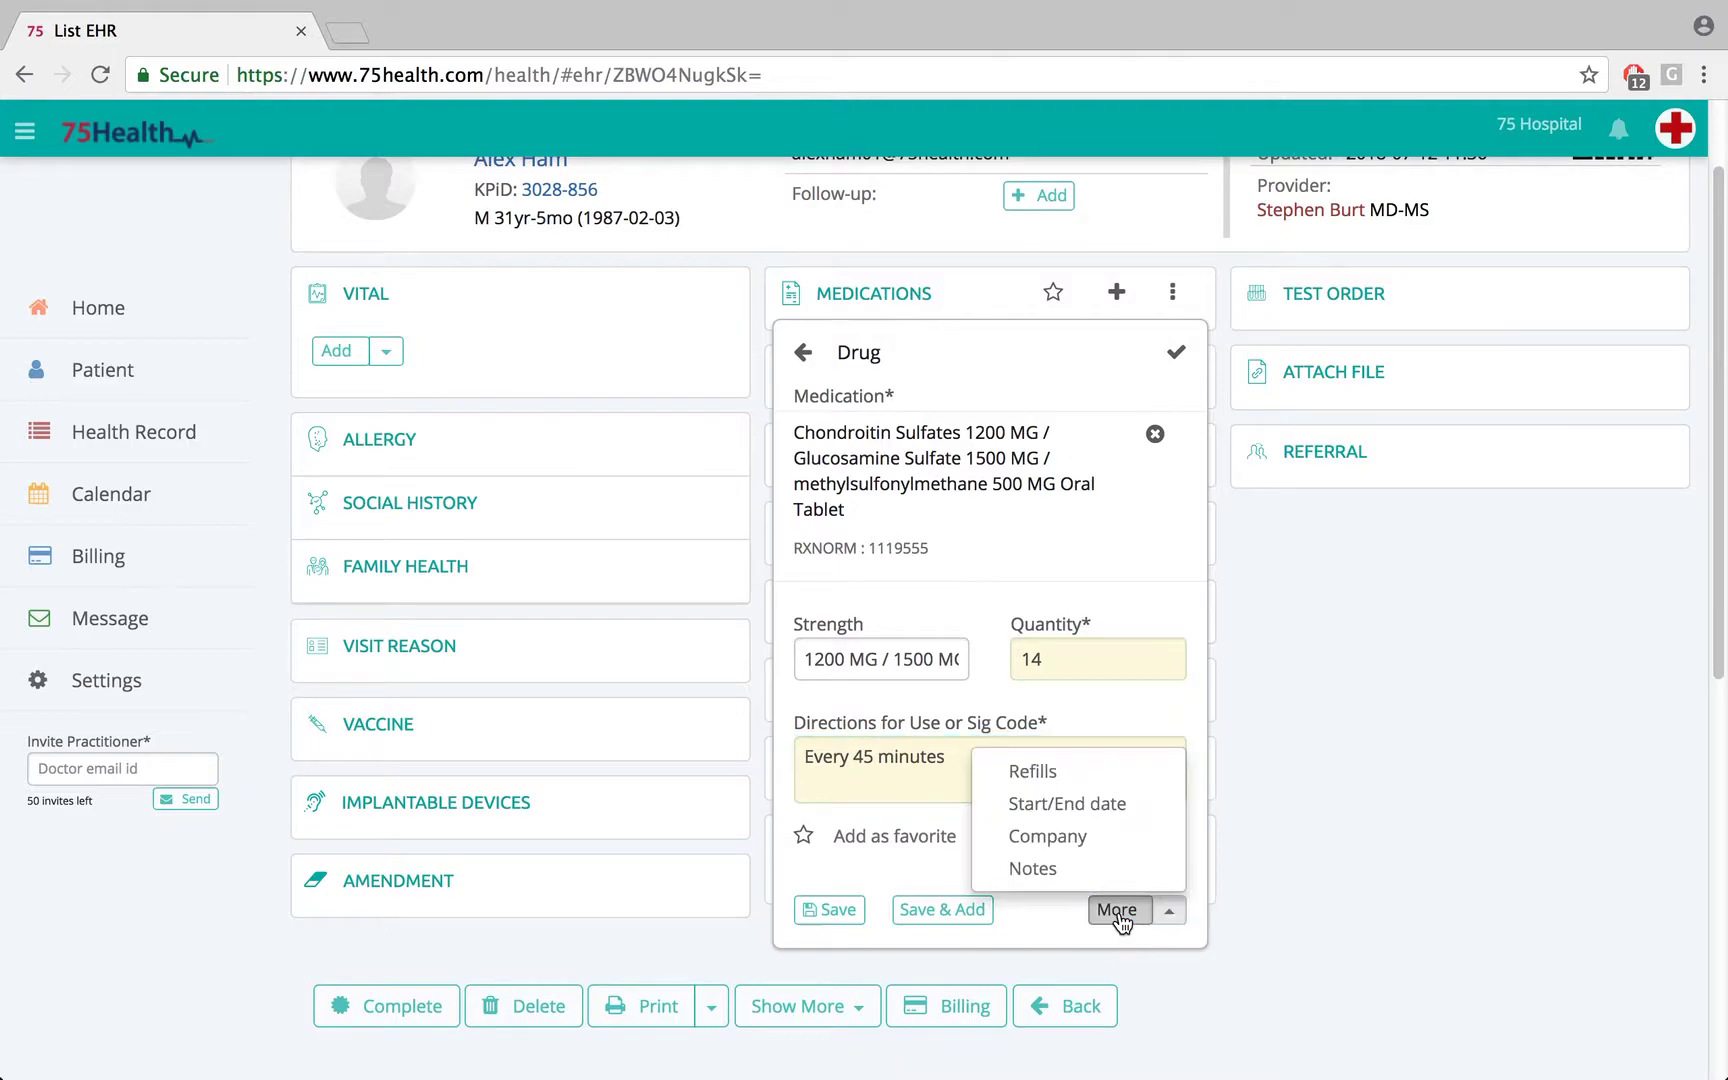
Add Refills, Company / Label, Start/End Date and Notes fields to the drug form.
left_click(1040, 778)
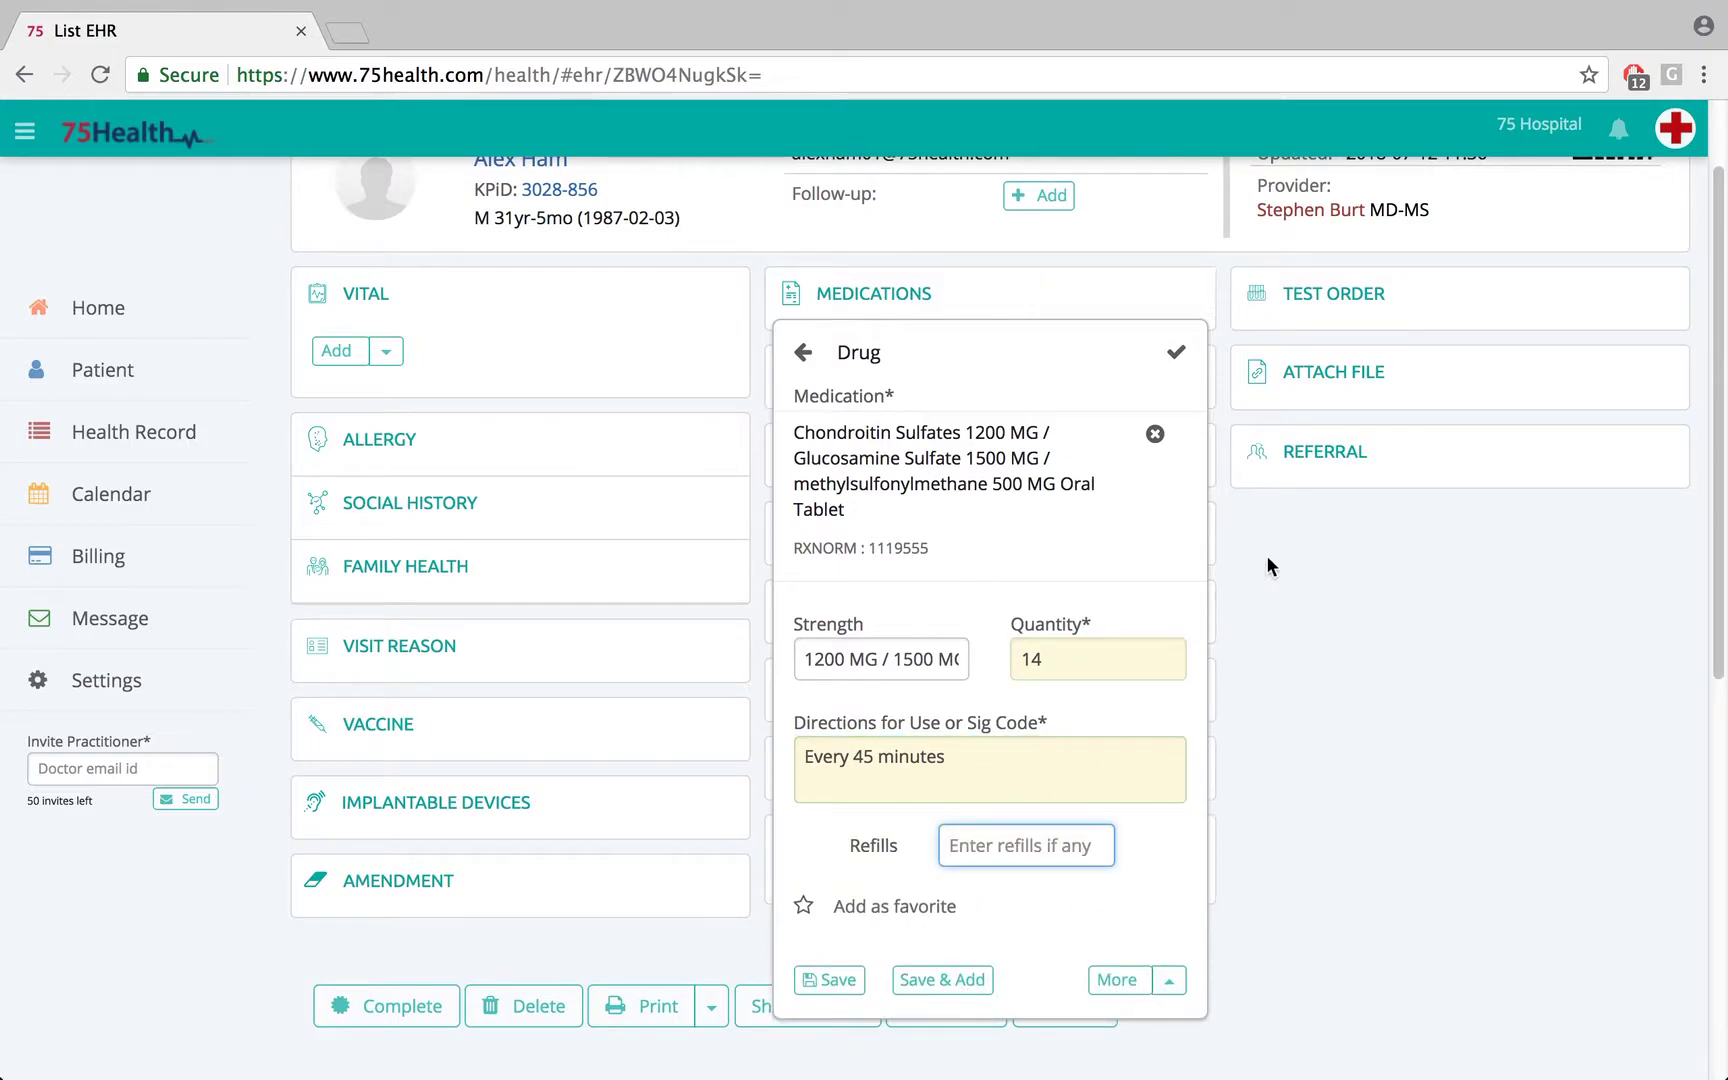
left_click(1122, 987)
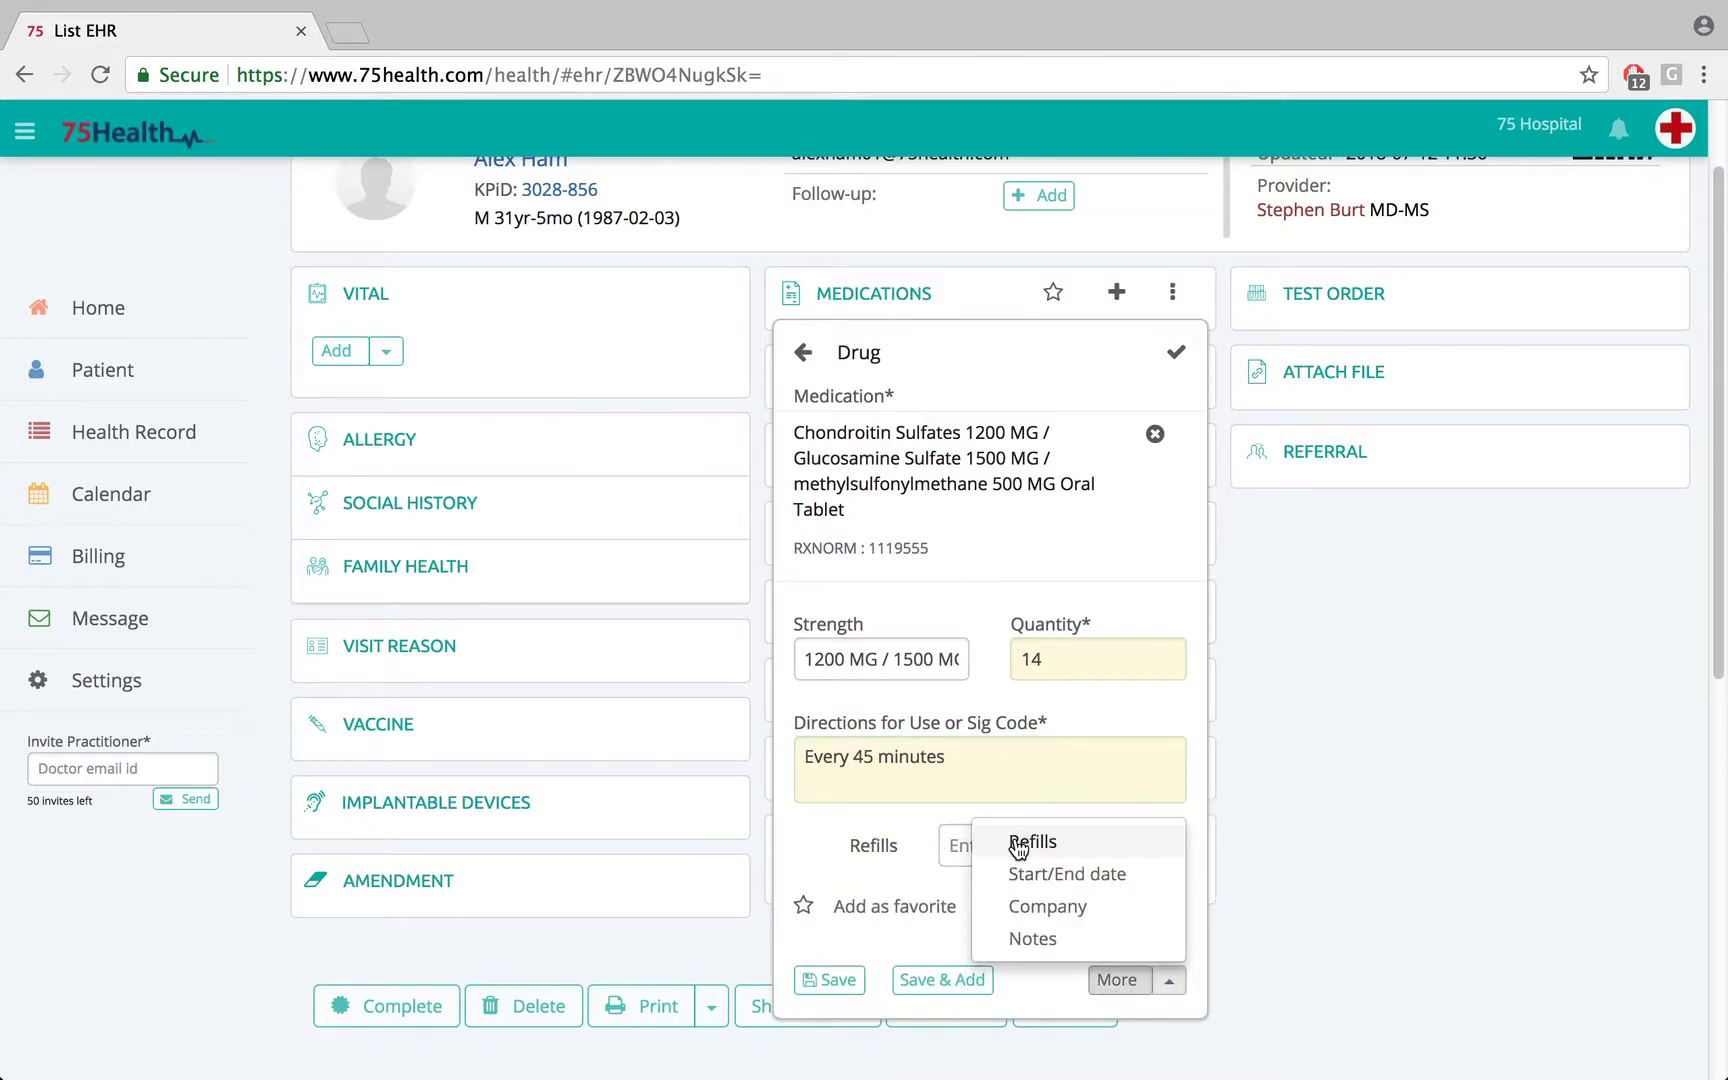
left_click(1045, 903)
scroll(1186, 812, "down", 3)
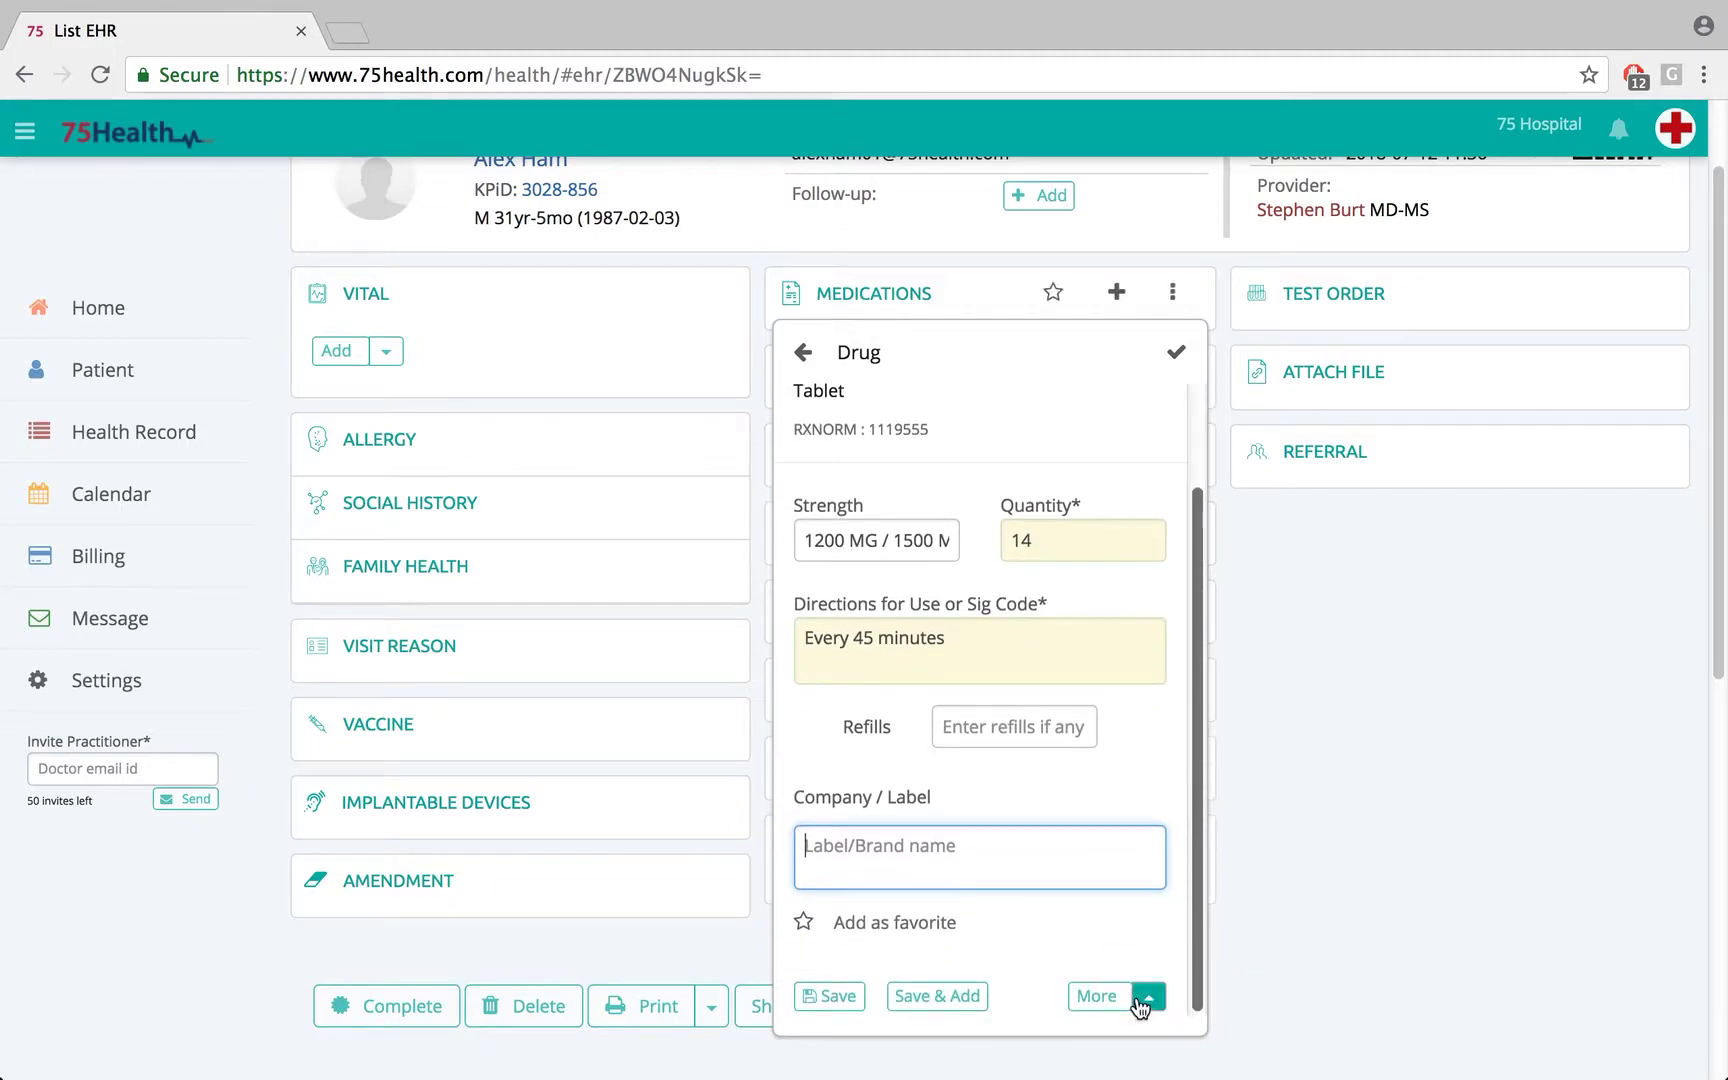
left_click(1100, 997)
left_click(1088, 891)
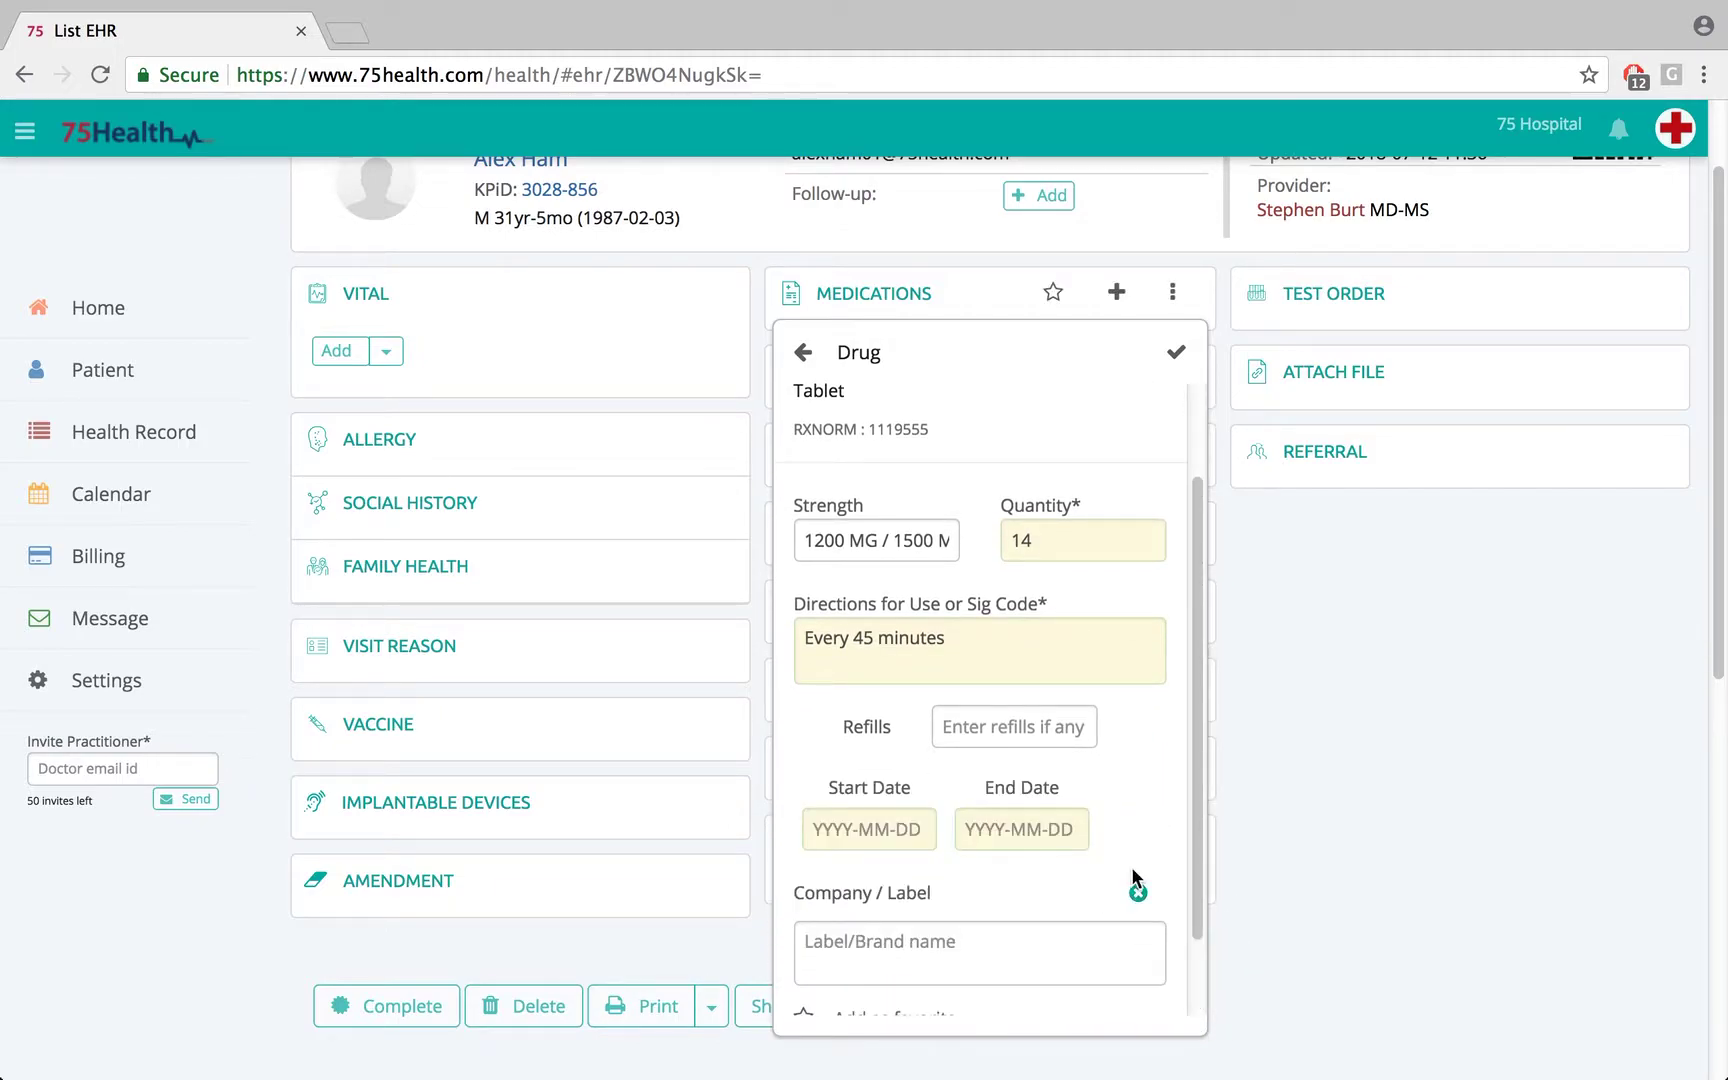
left_click_drag(1191, 779, 1210, 933)
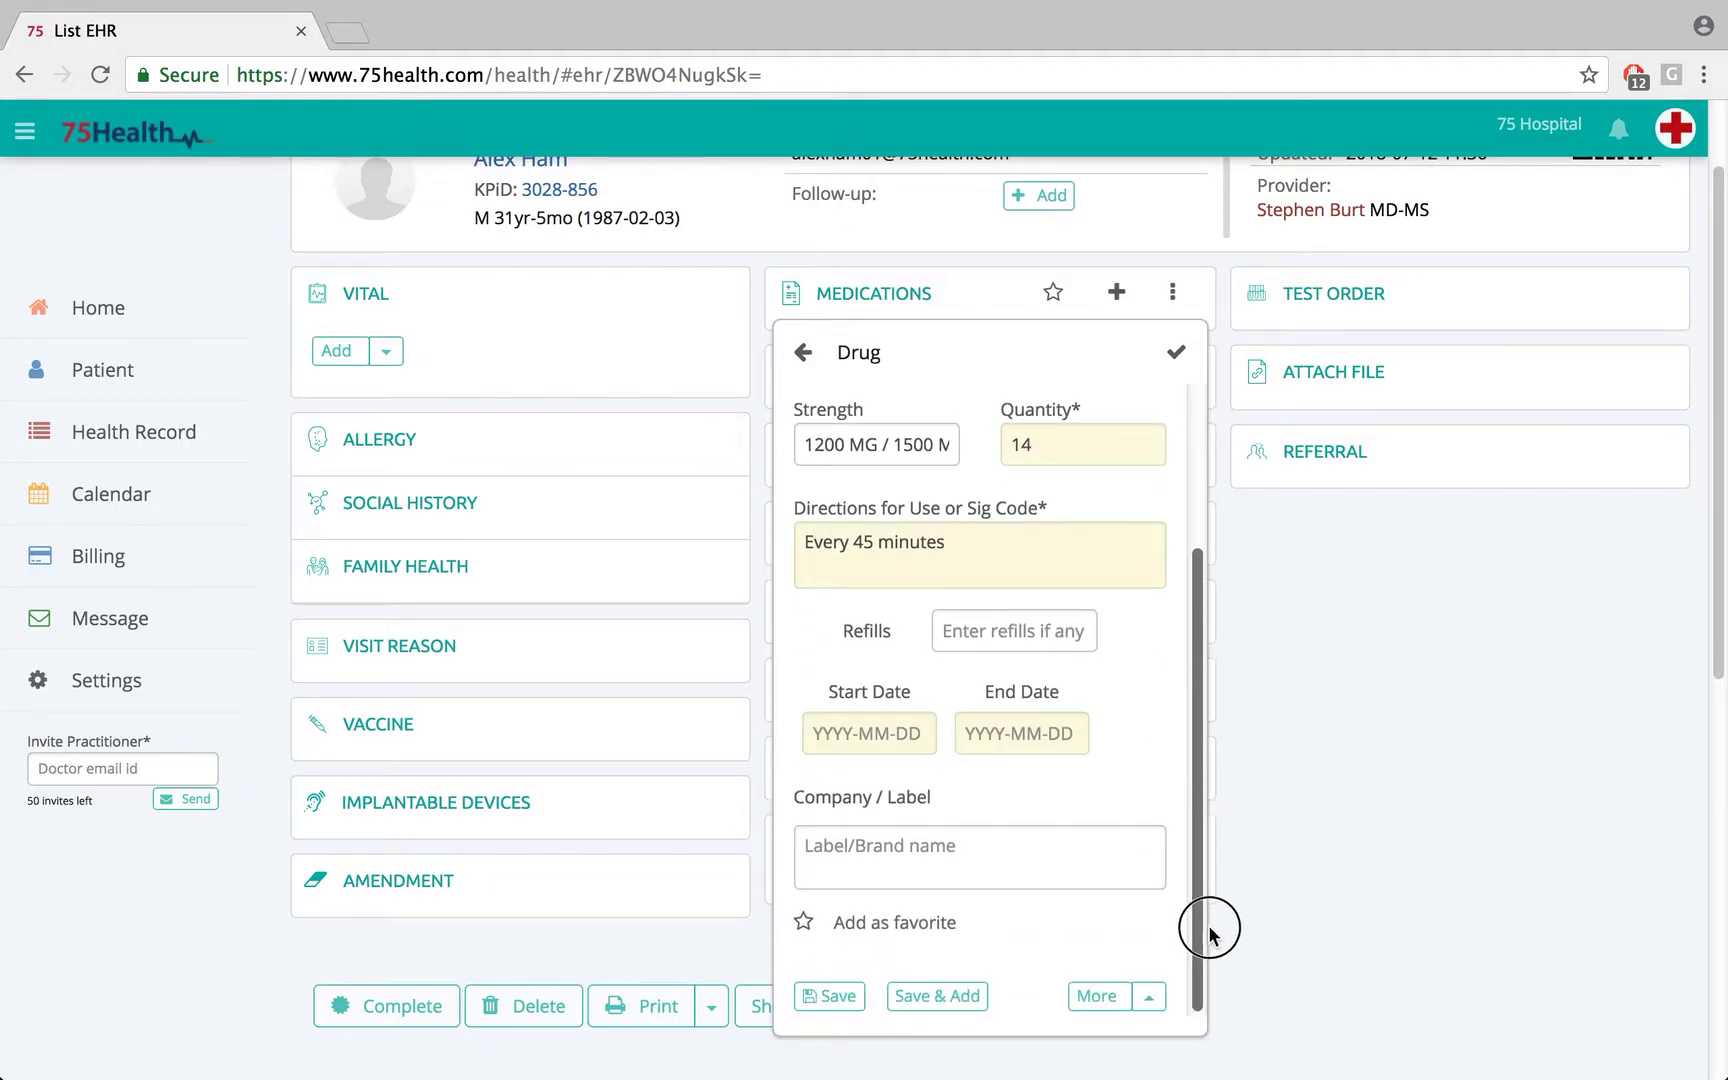
left_click(1100, 997)
left_click(1022, 952)
Set refills to 12 and the start date to 2018-07-13.
left_click(1003, 630)
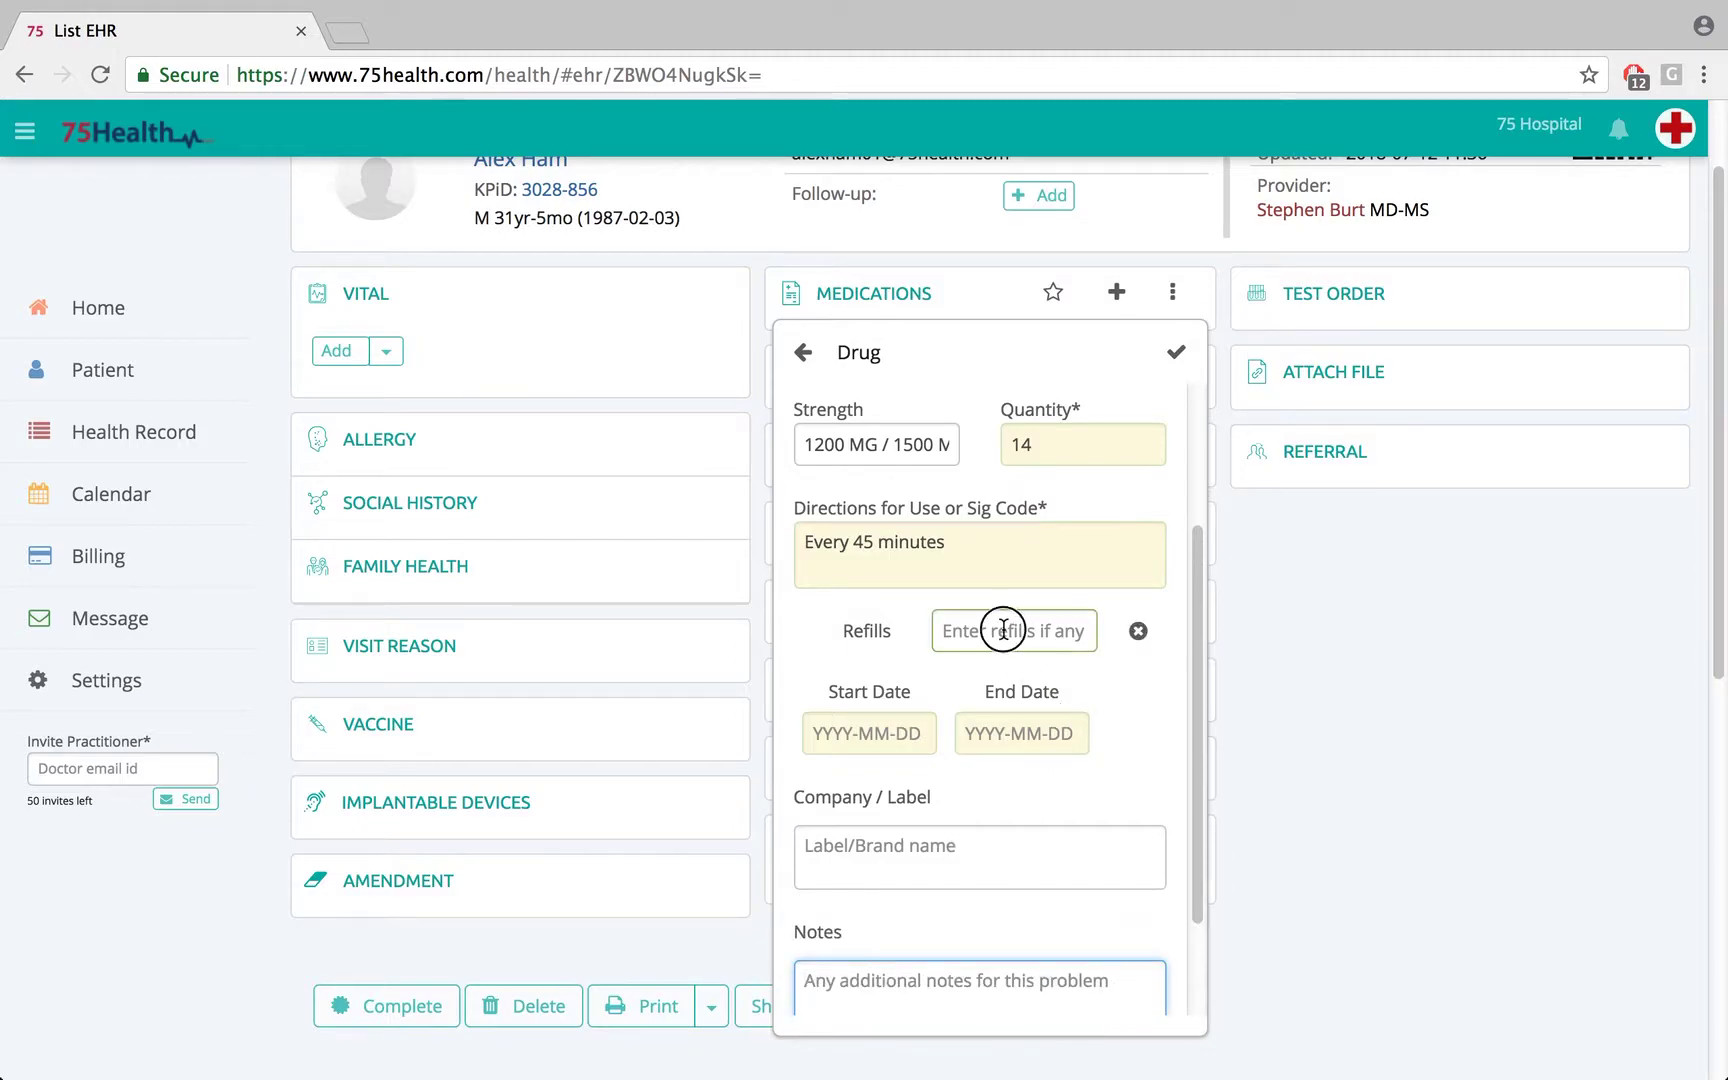
type("12")
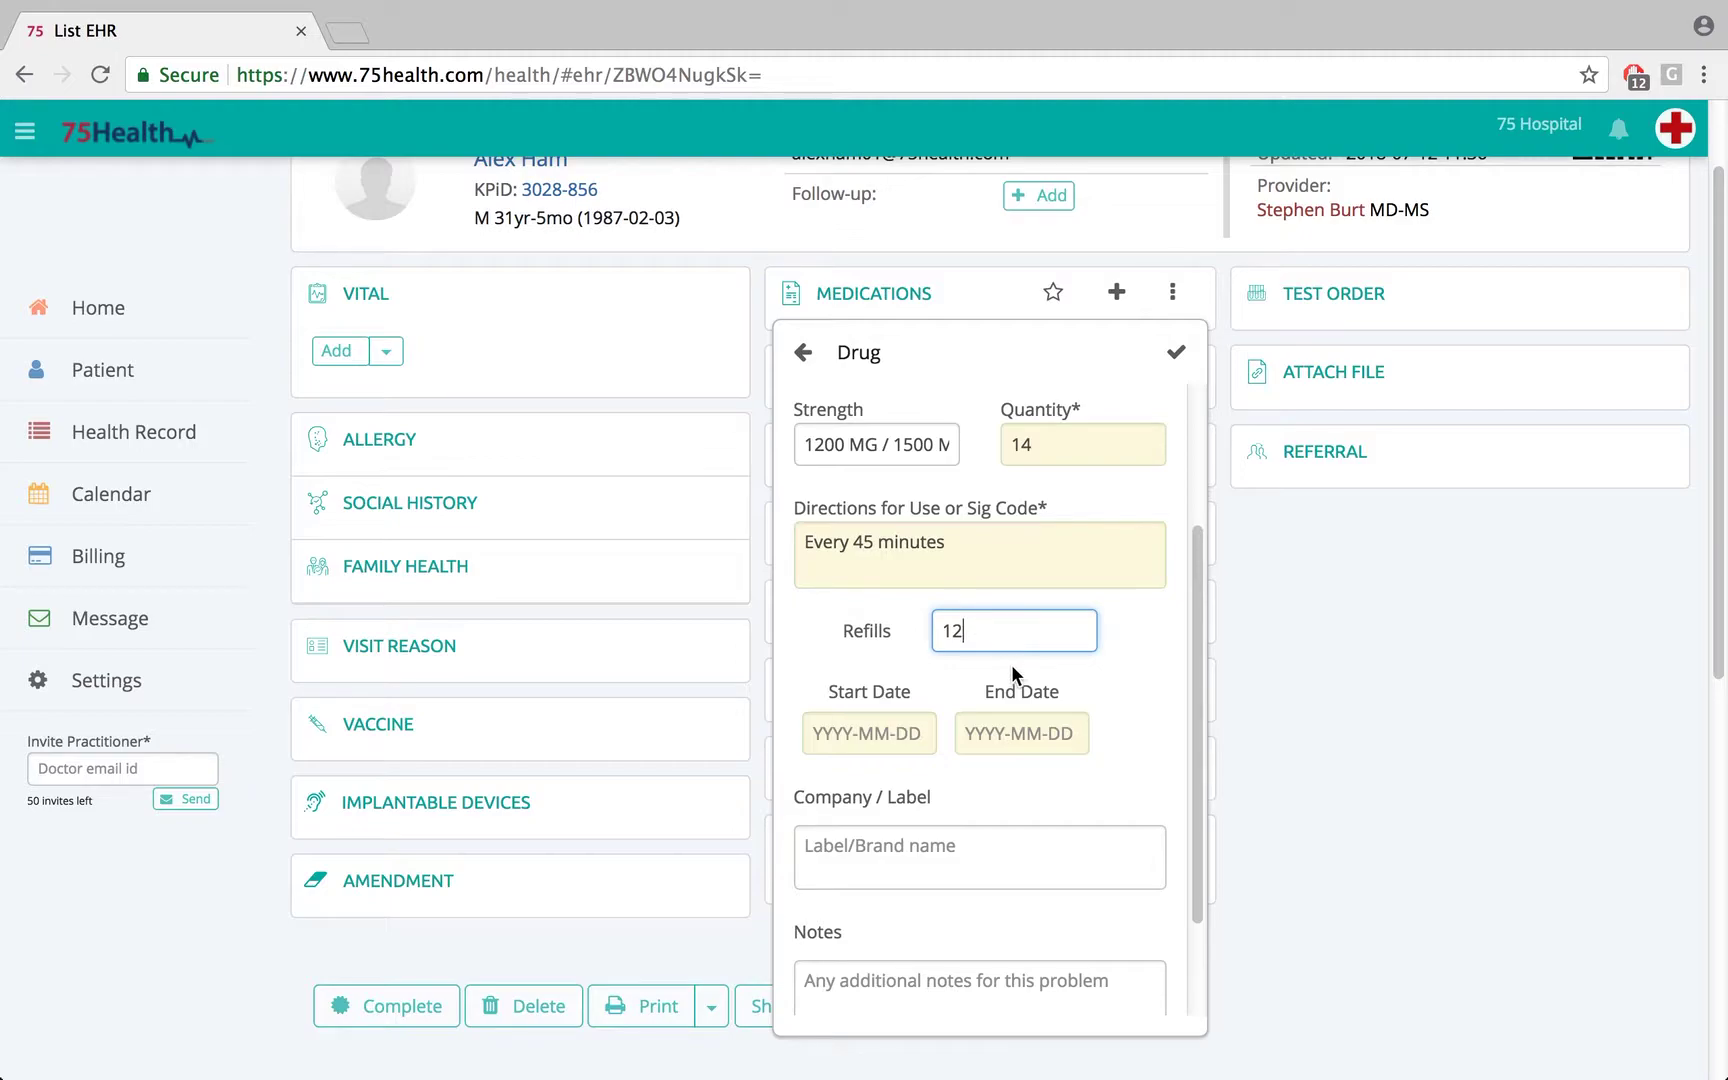
left_click(880, 735)
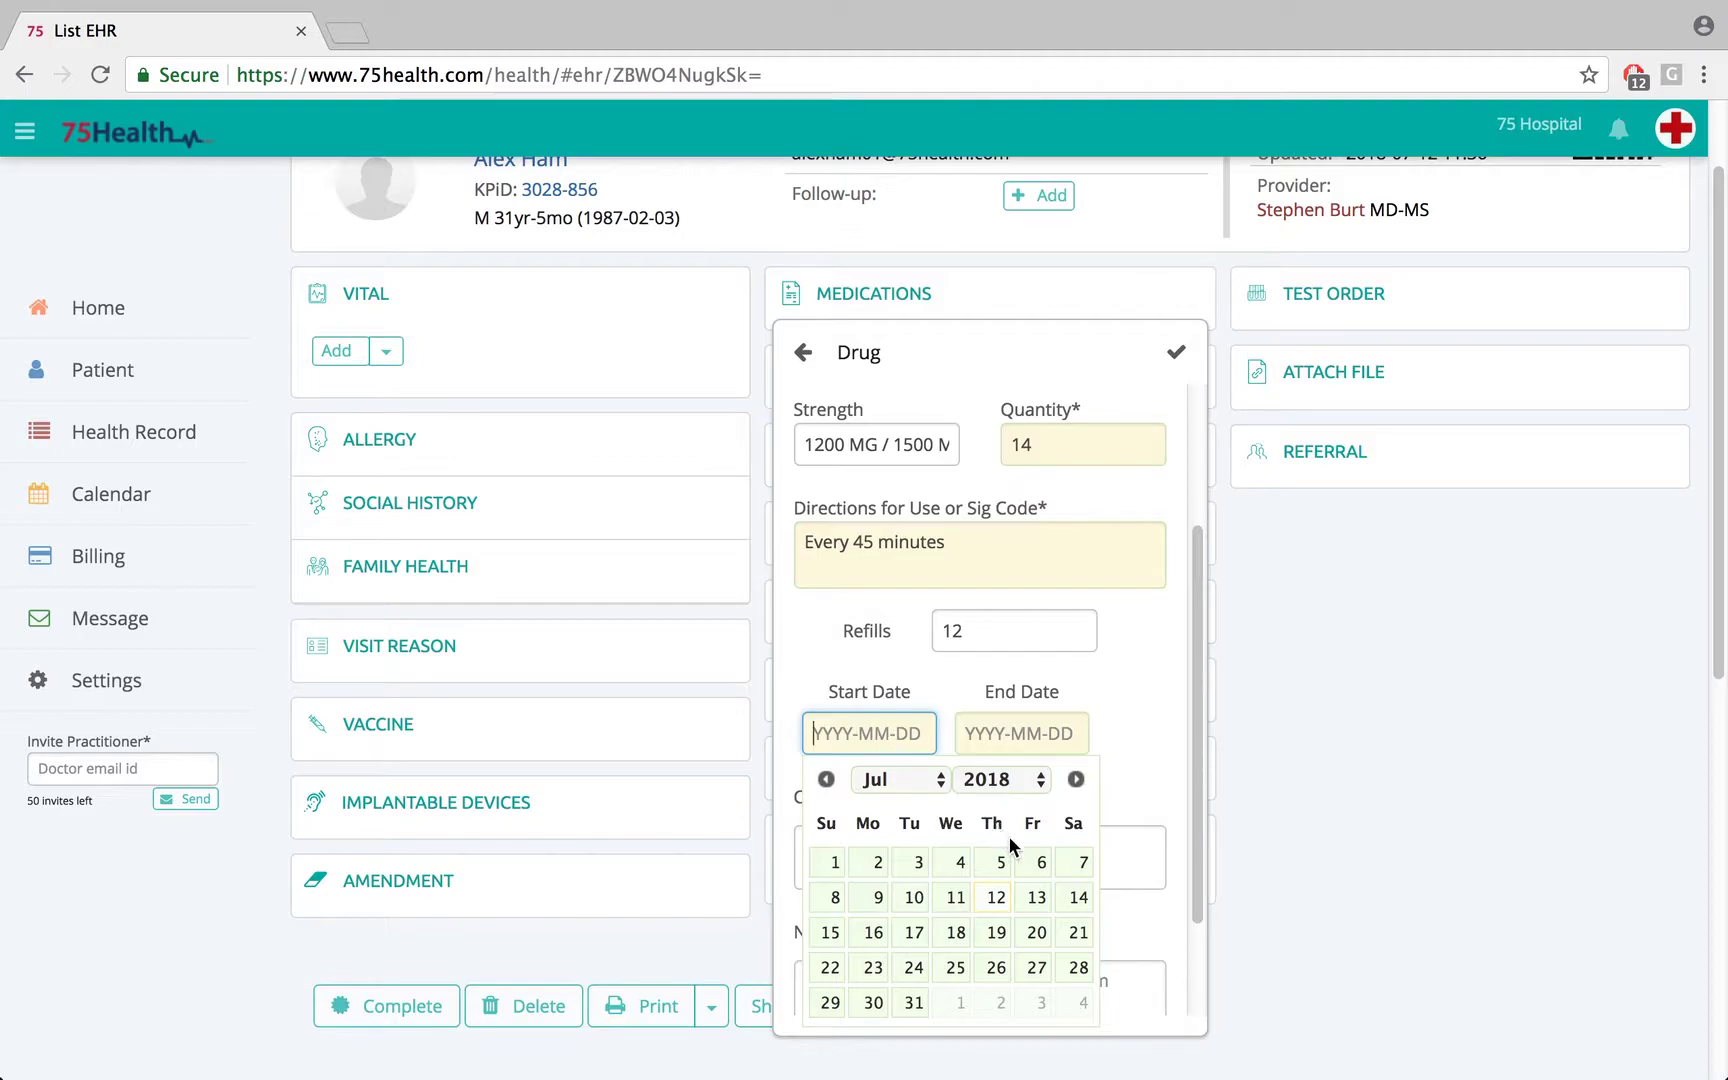
left_click(1036, 897)
Set the end date to 2018-07-31 and the company to Cipla.
left_click(1010, 727)
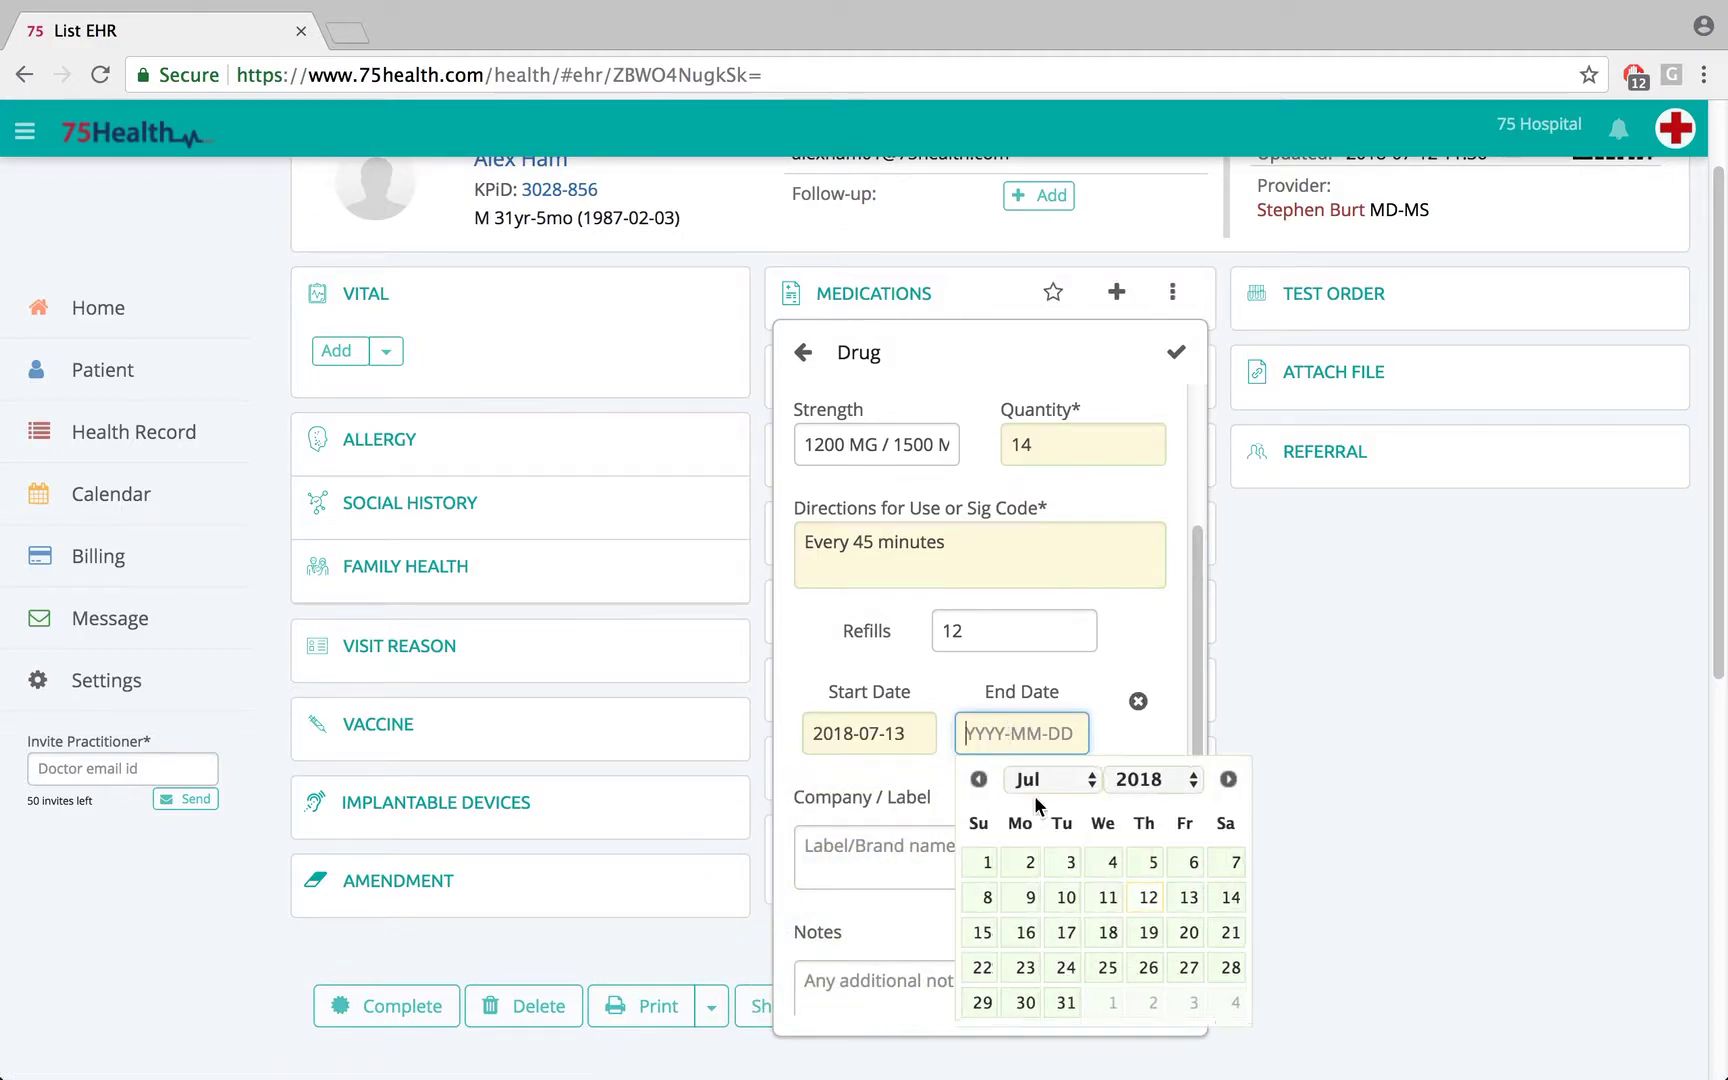
left_click(1066, 1002)
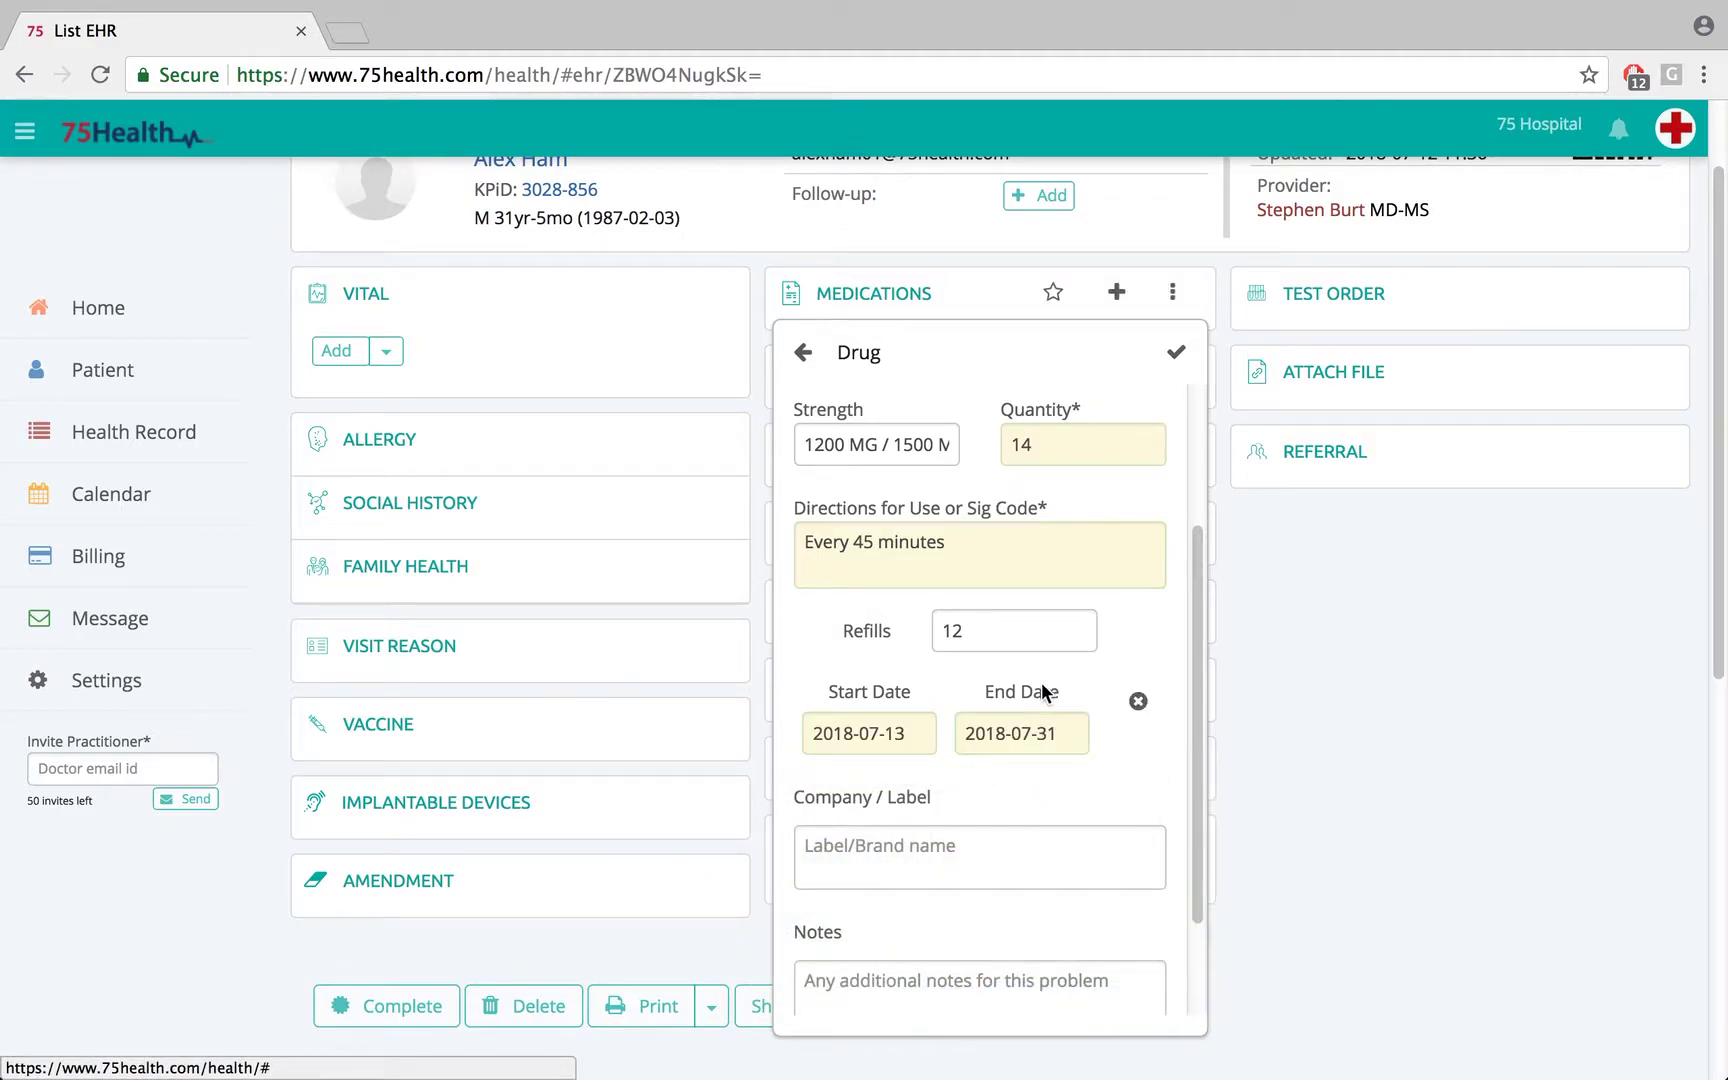
left_click(907, 845)
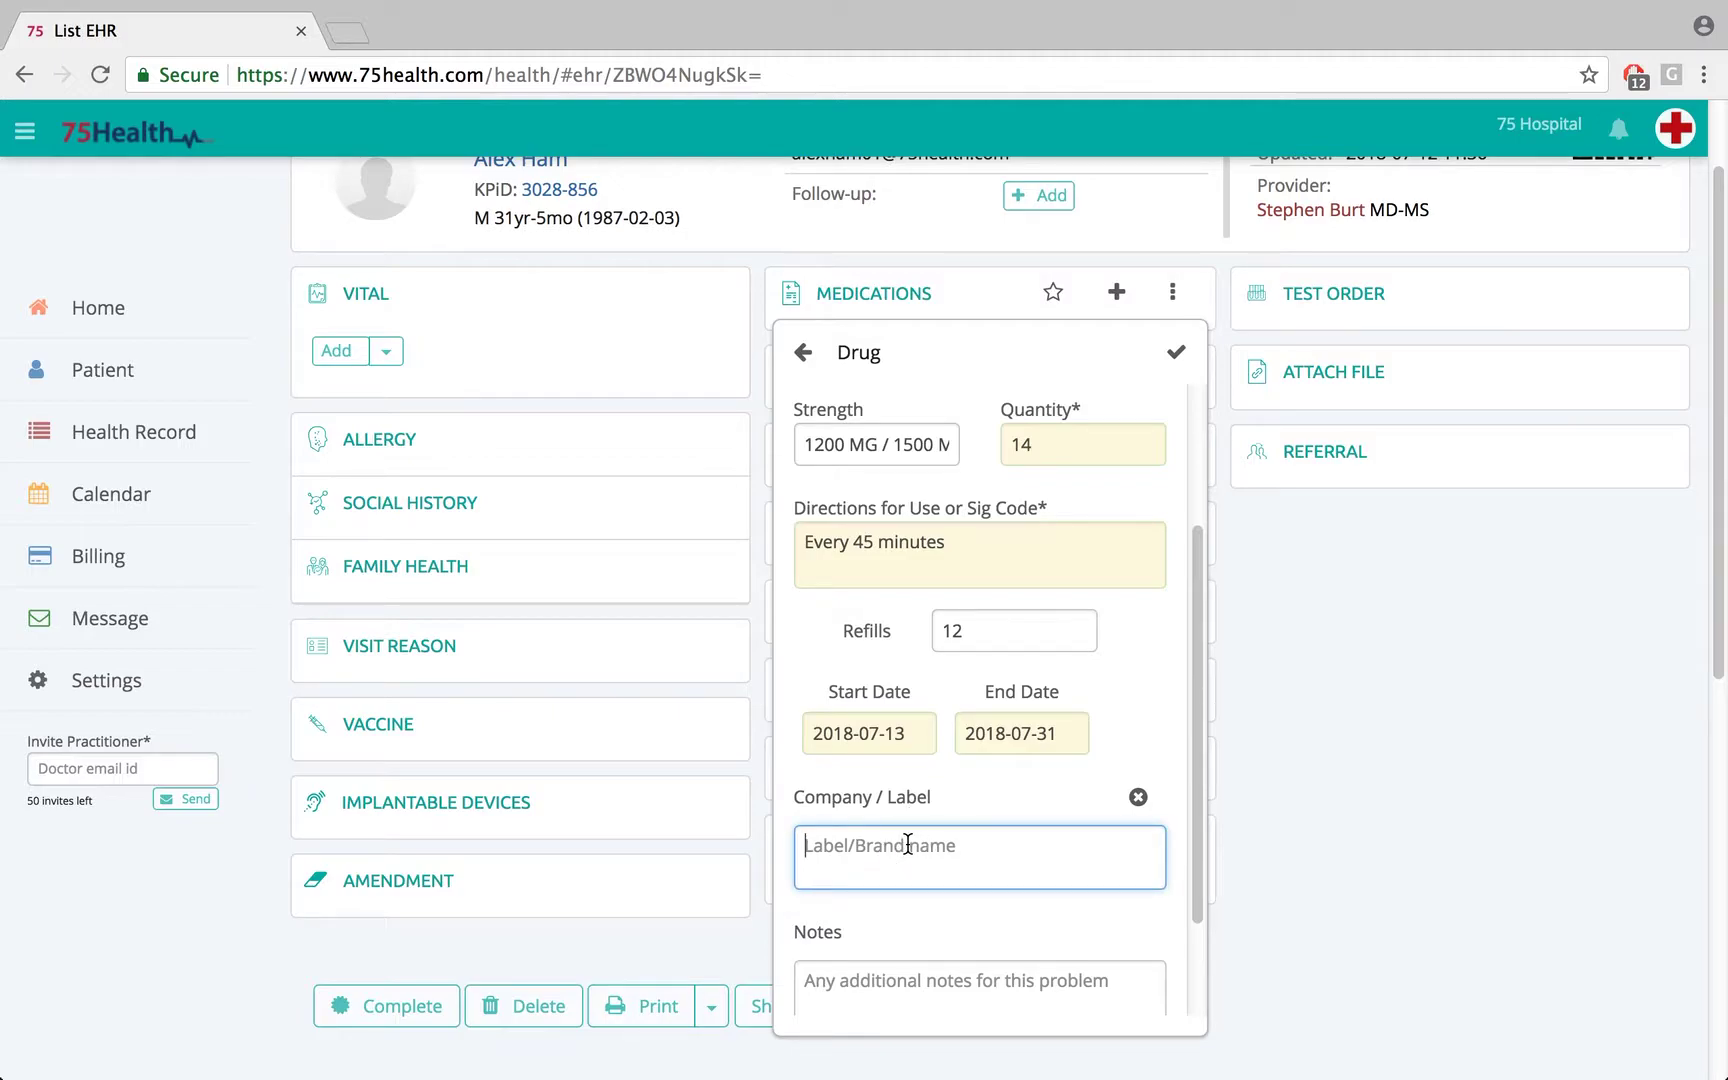
type("Cipla")
left_click(1136, 705)
Add the note 'Notes' and mark the drug as a favorite.
left_click_drag(1192, 665, 1196, 752)
left_click(1003, 830)
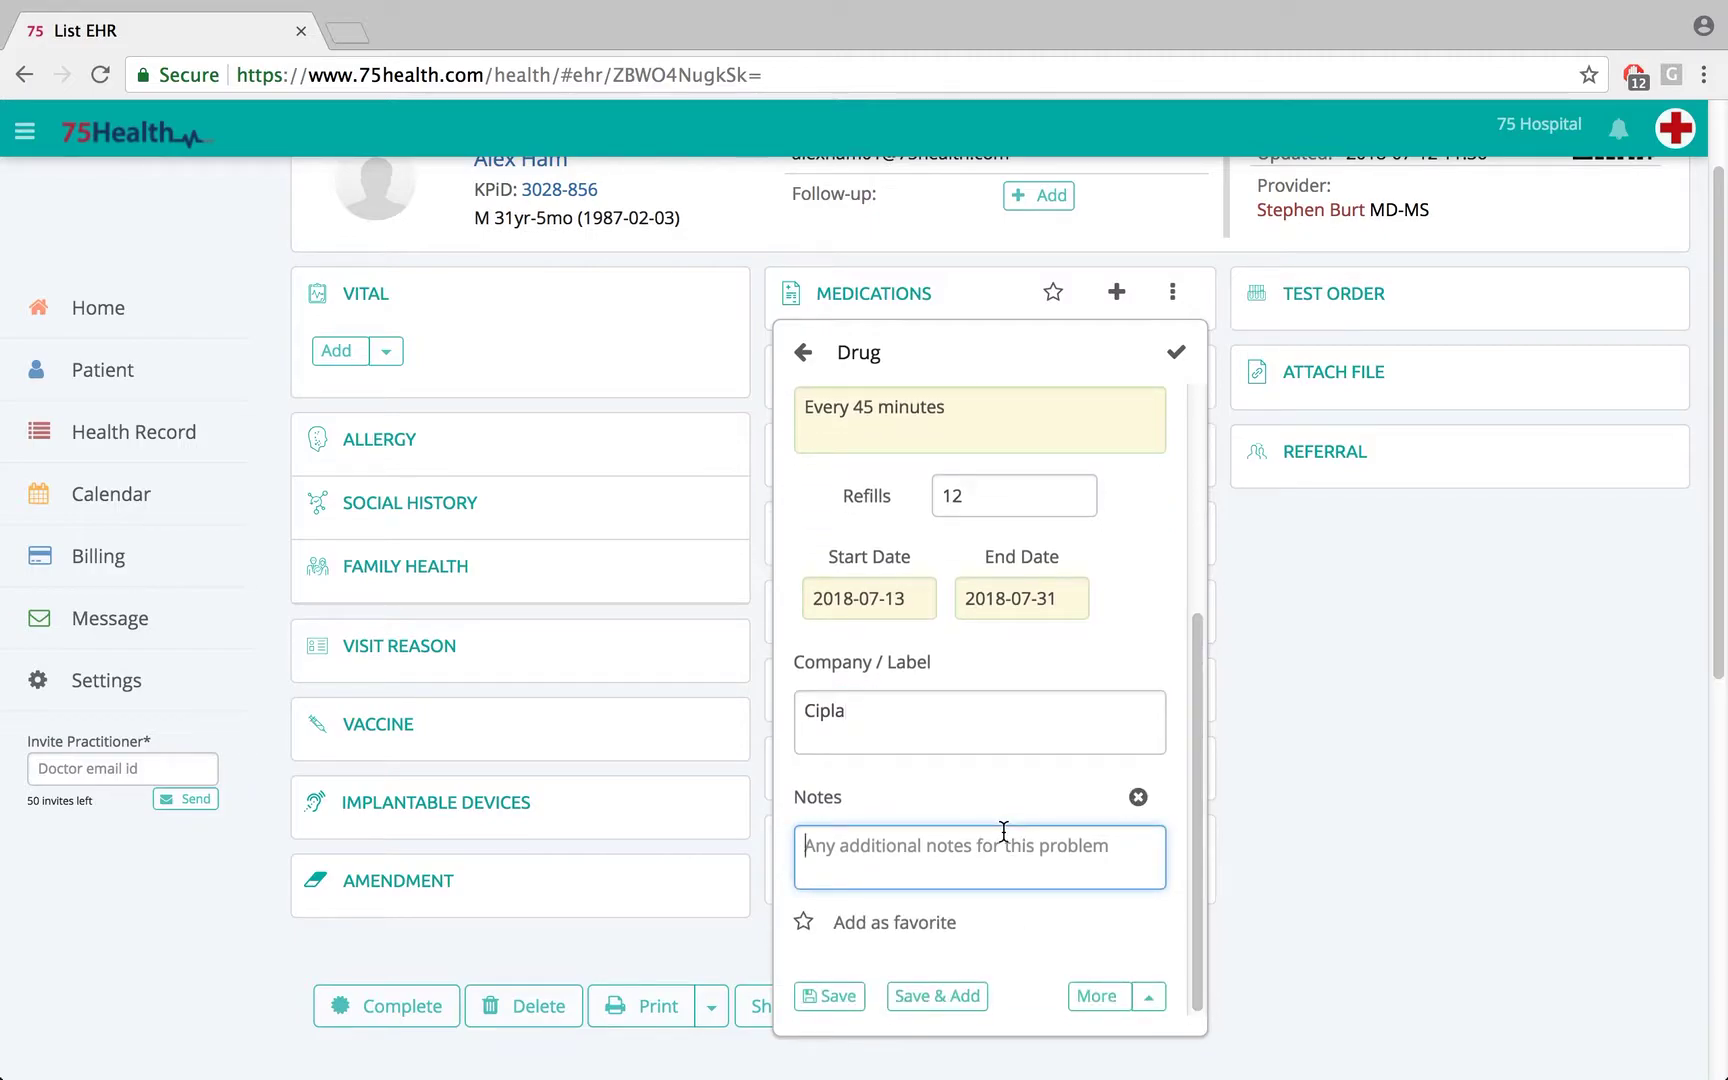
type("Notes")
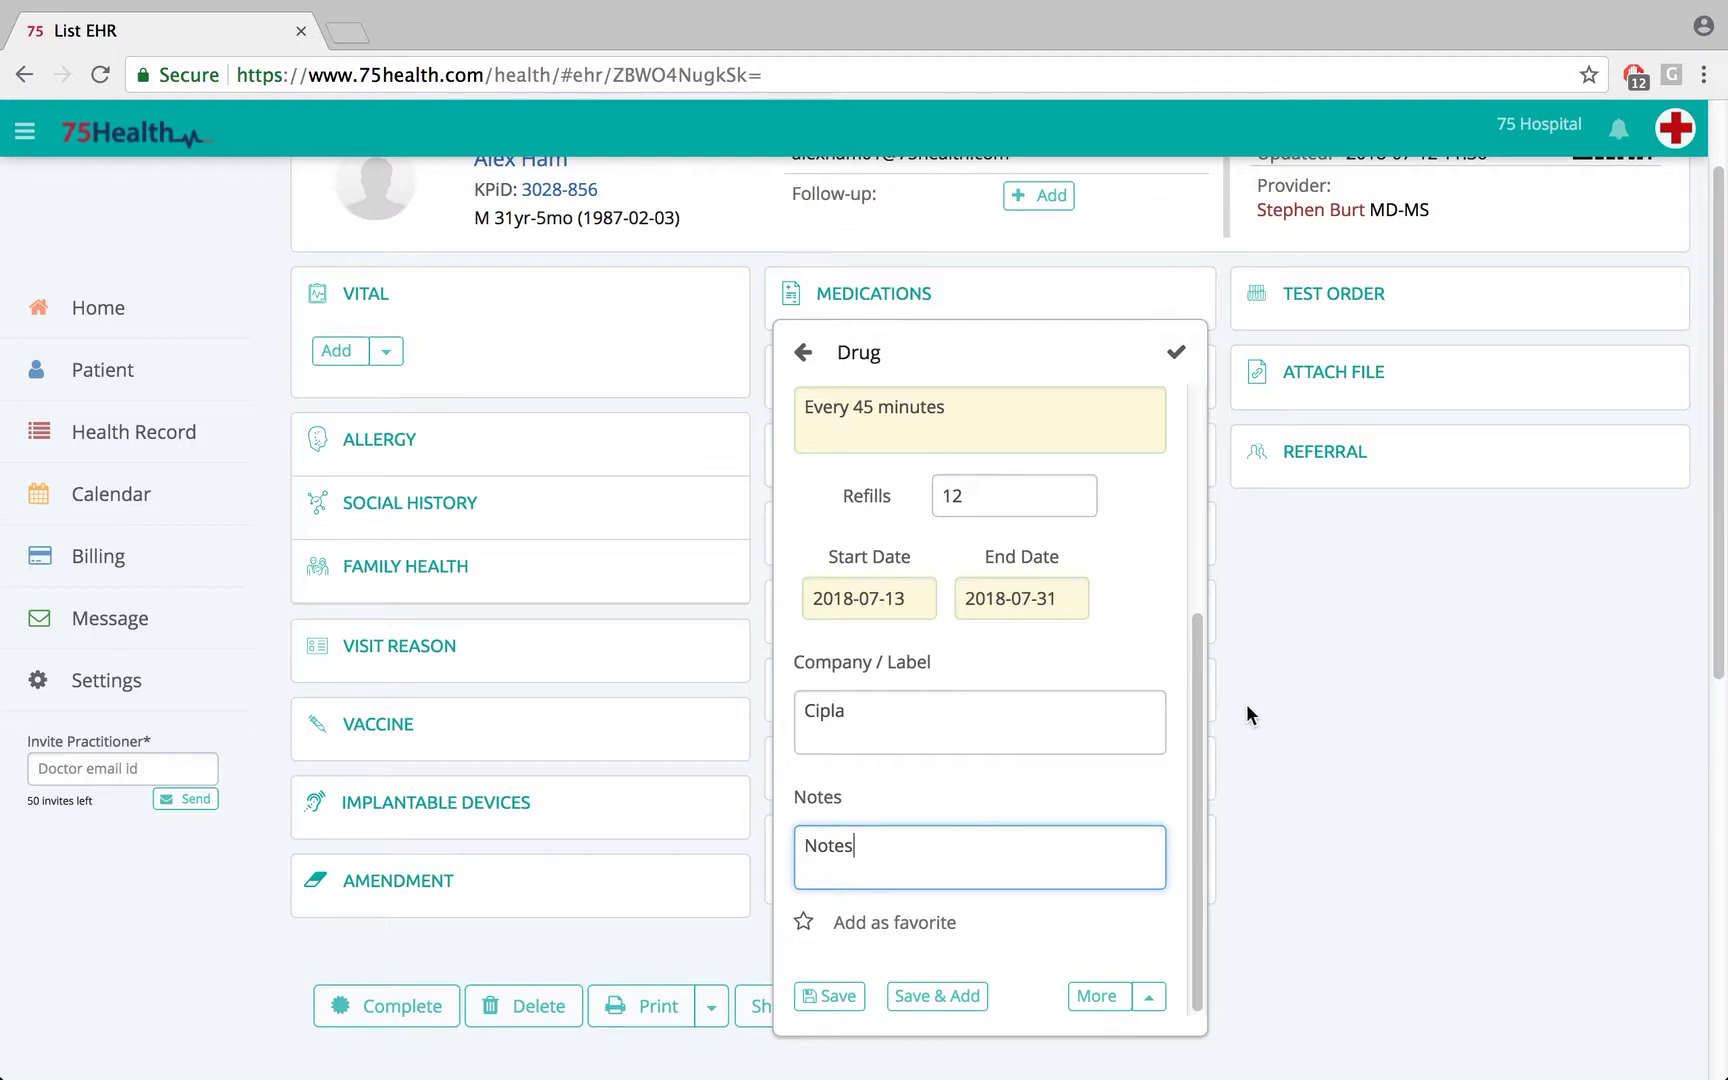
left_click_drag(1197, 722, 1157, 386)
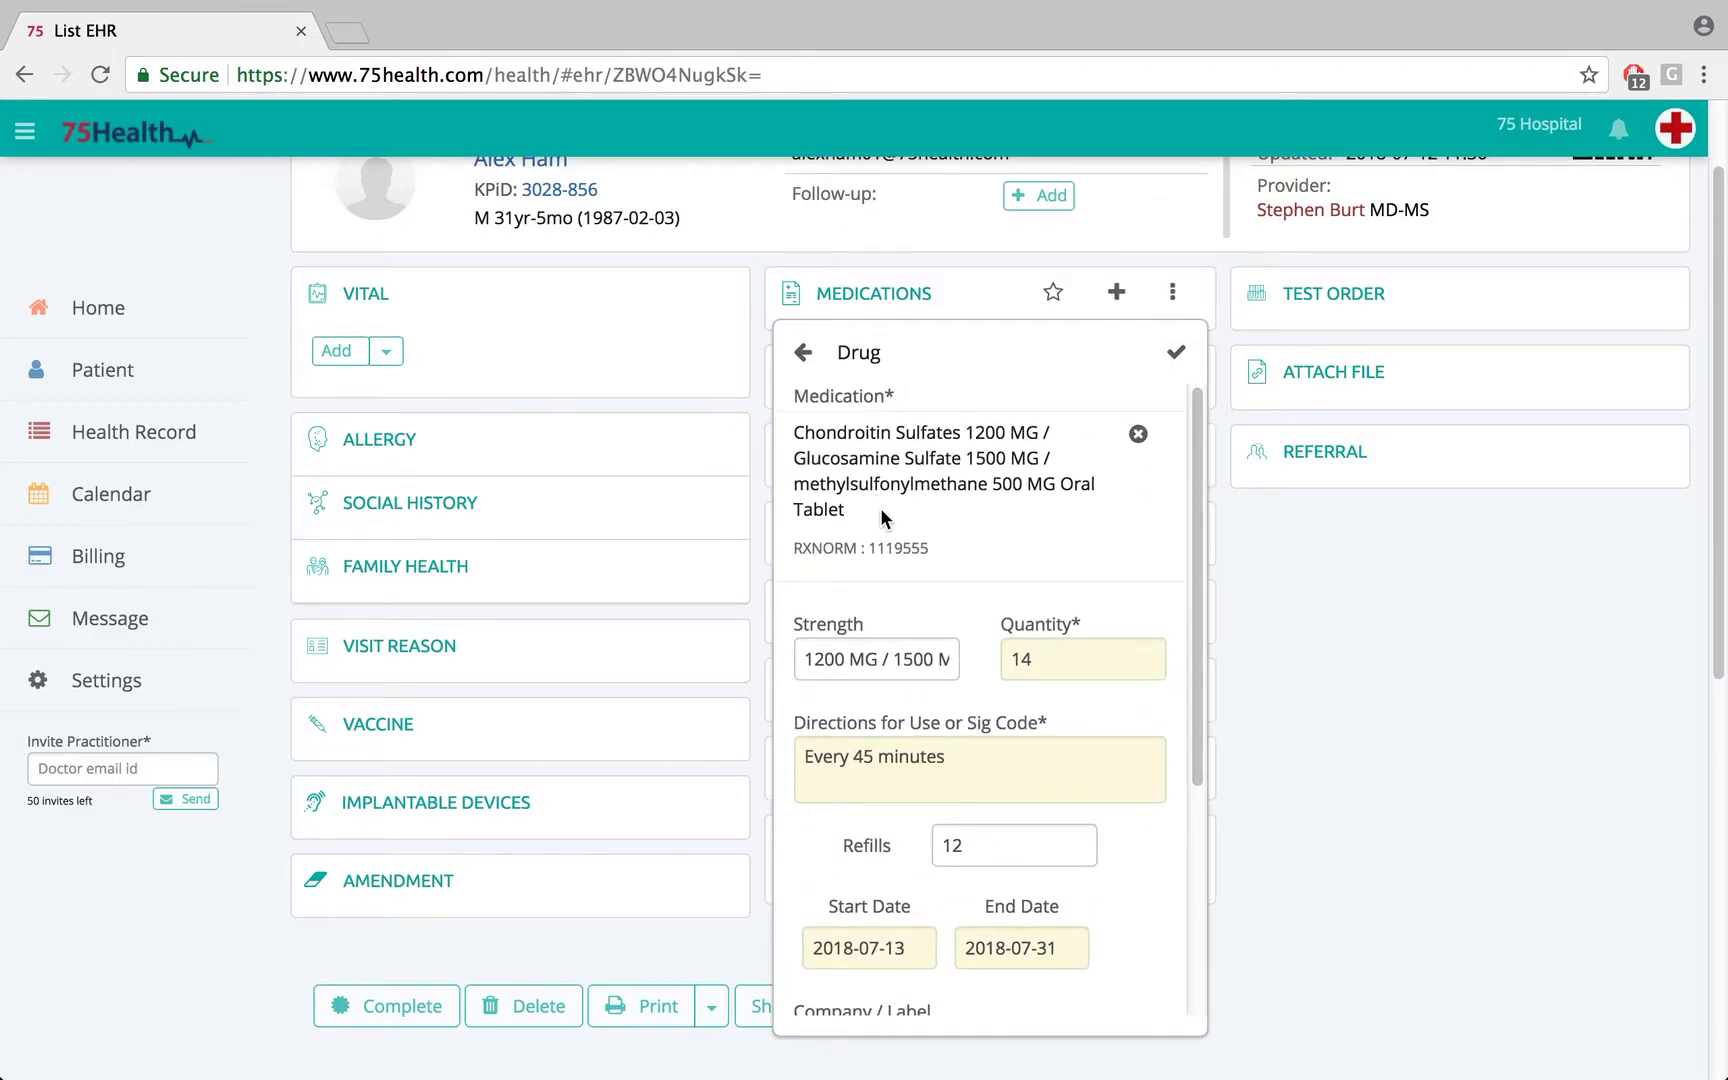
left_click_drag(1188, 493, 1166, 745)
left_click(803, 925)
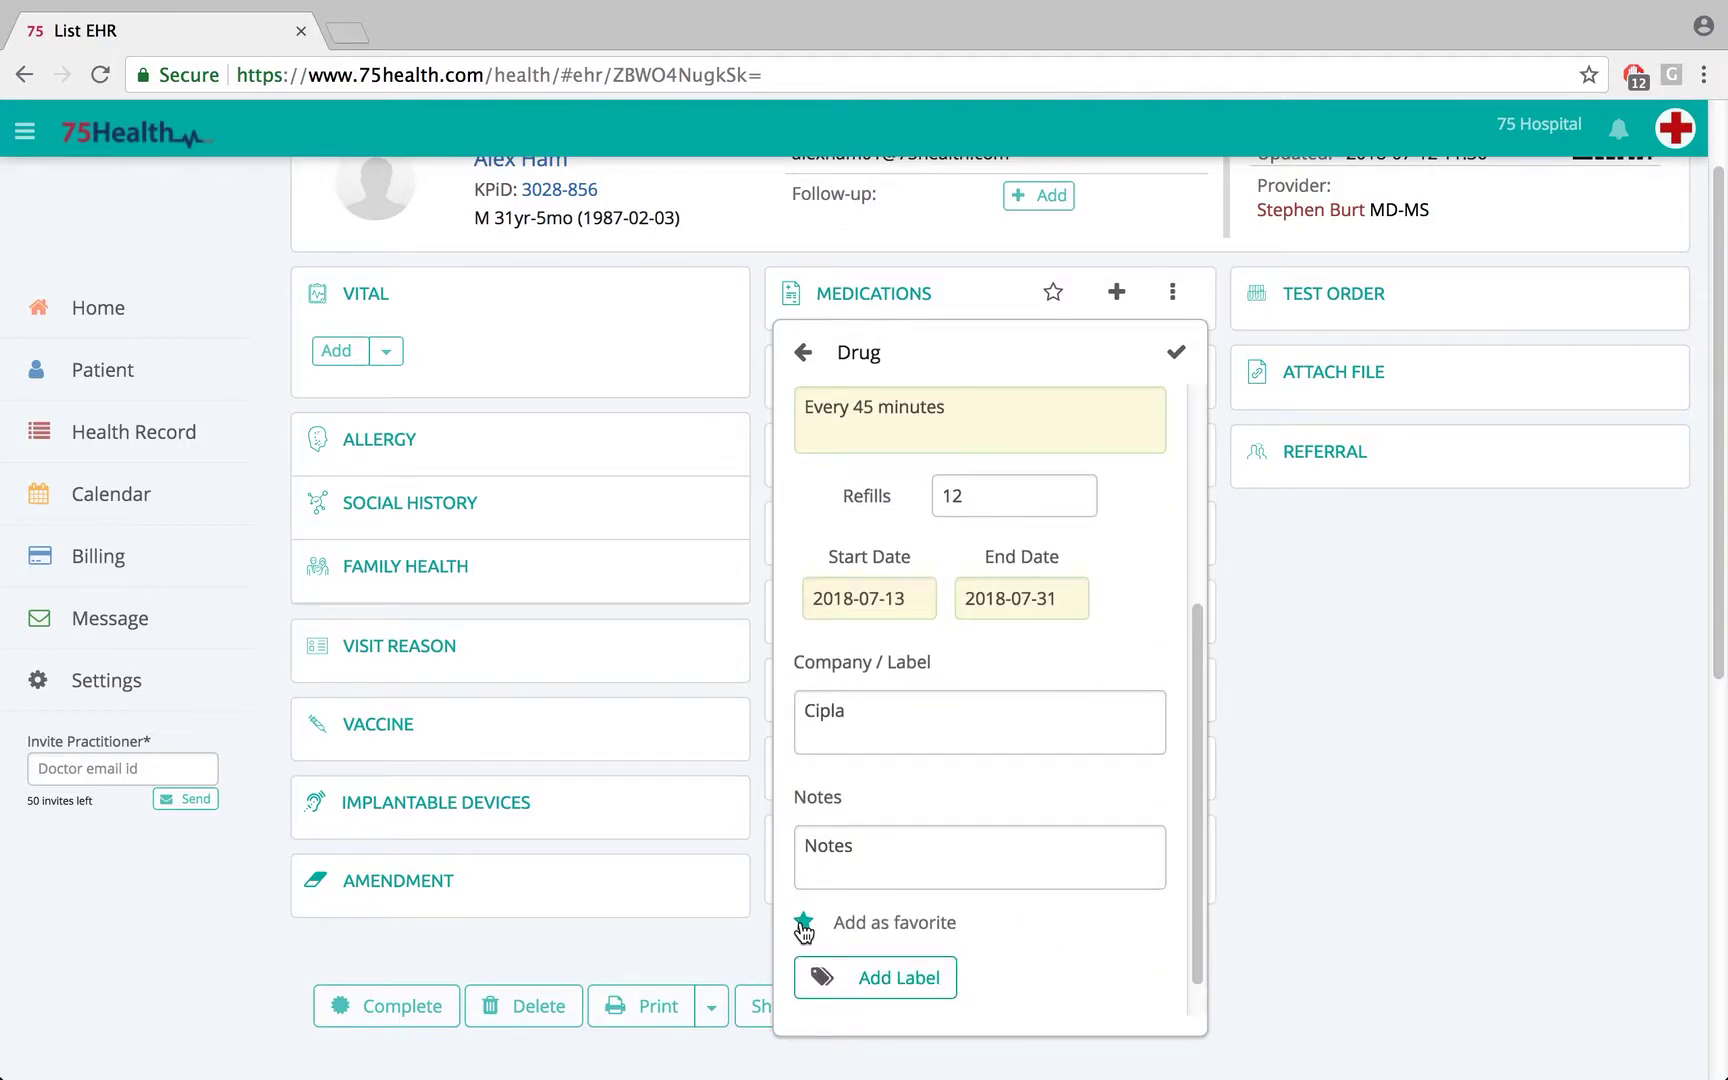
Tag the favorite drug with labels 12 and 14 plus a newly created label 47.
left_click(866, 980)
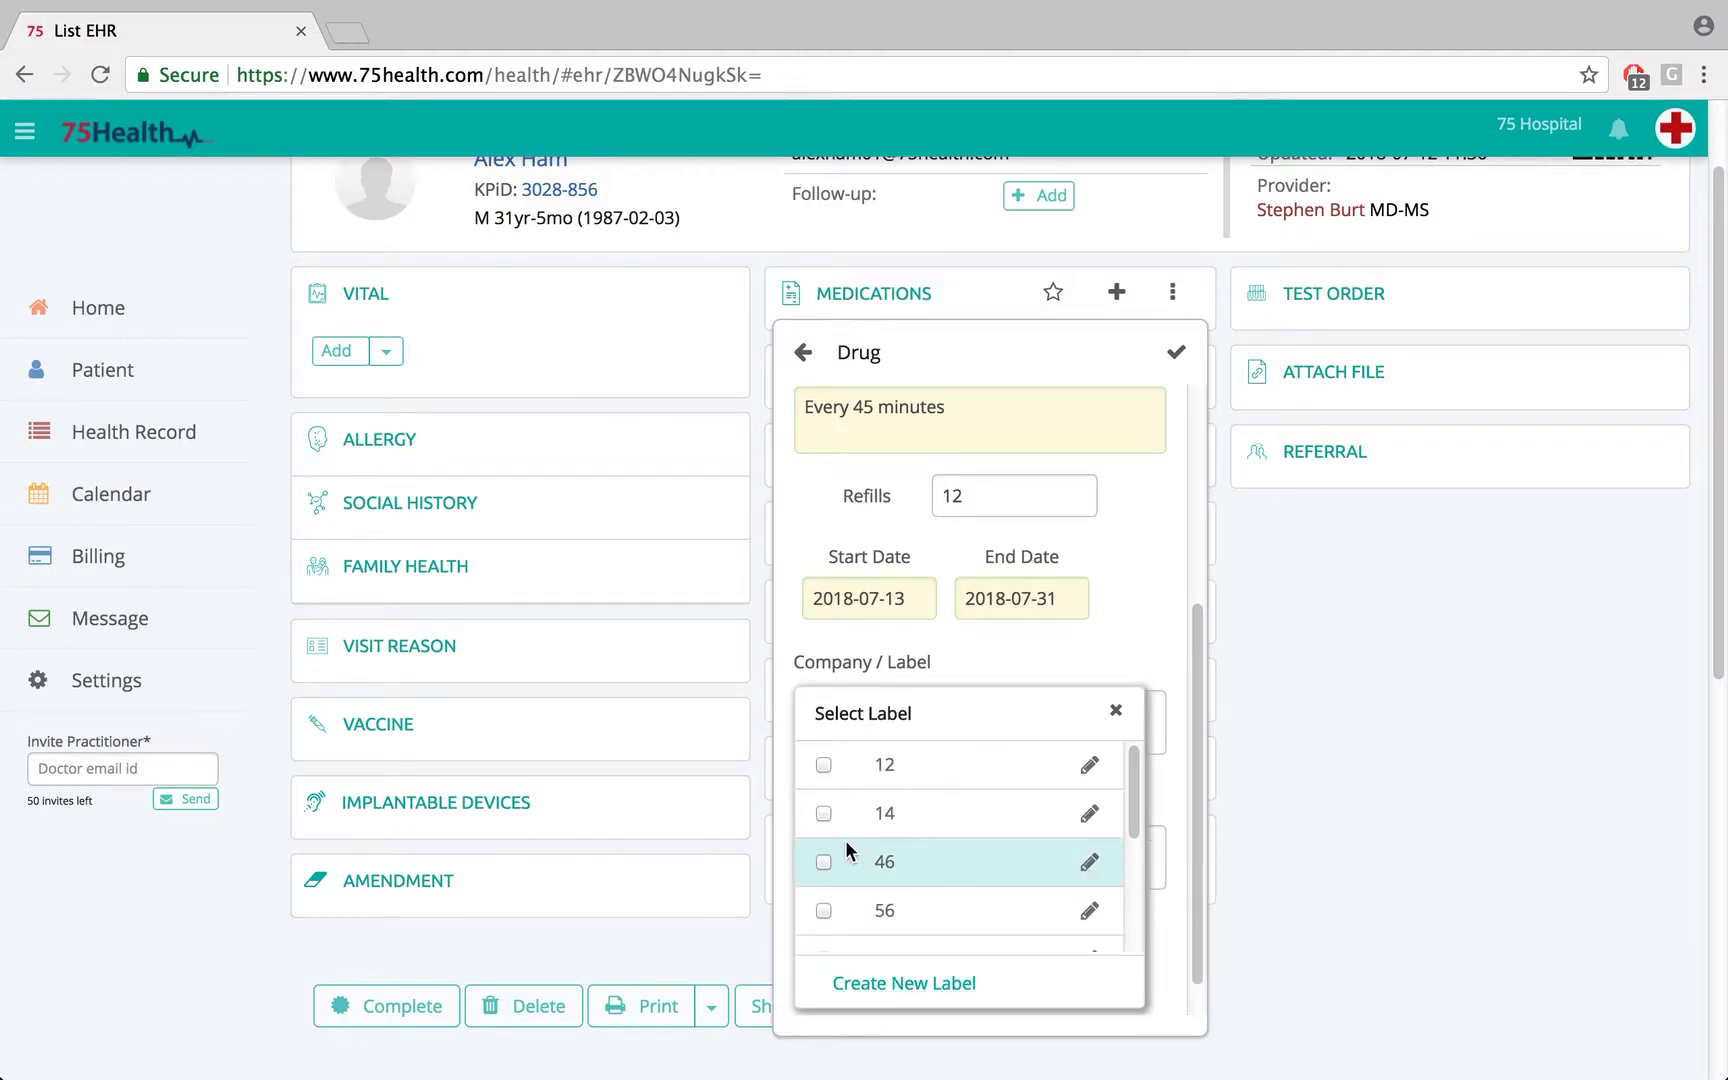
left_click(822, 781)
left_click(822, 815)
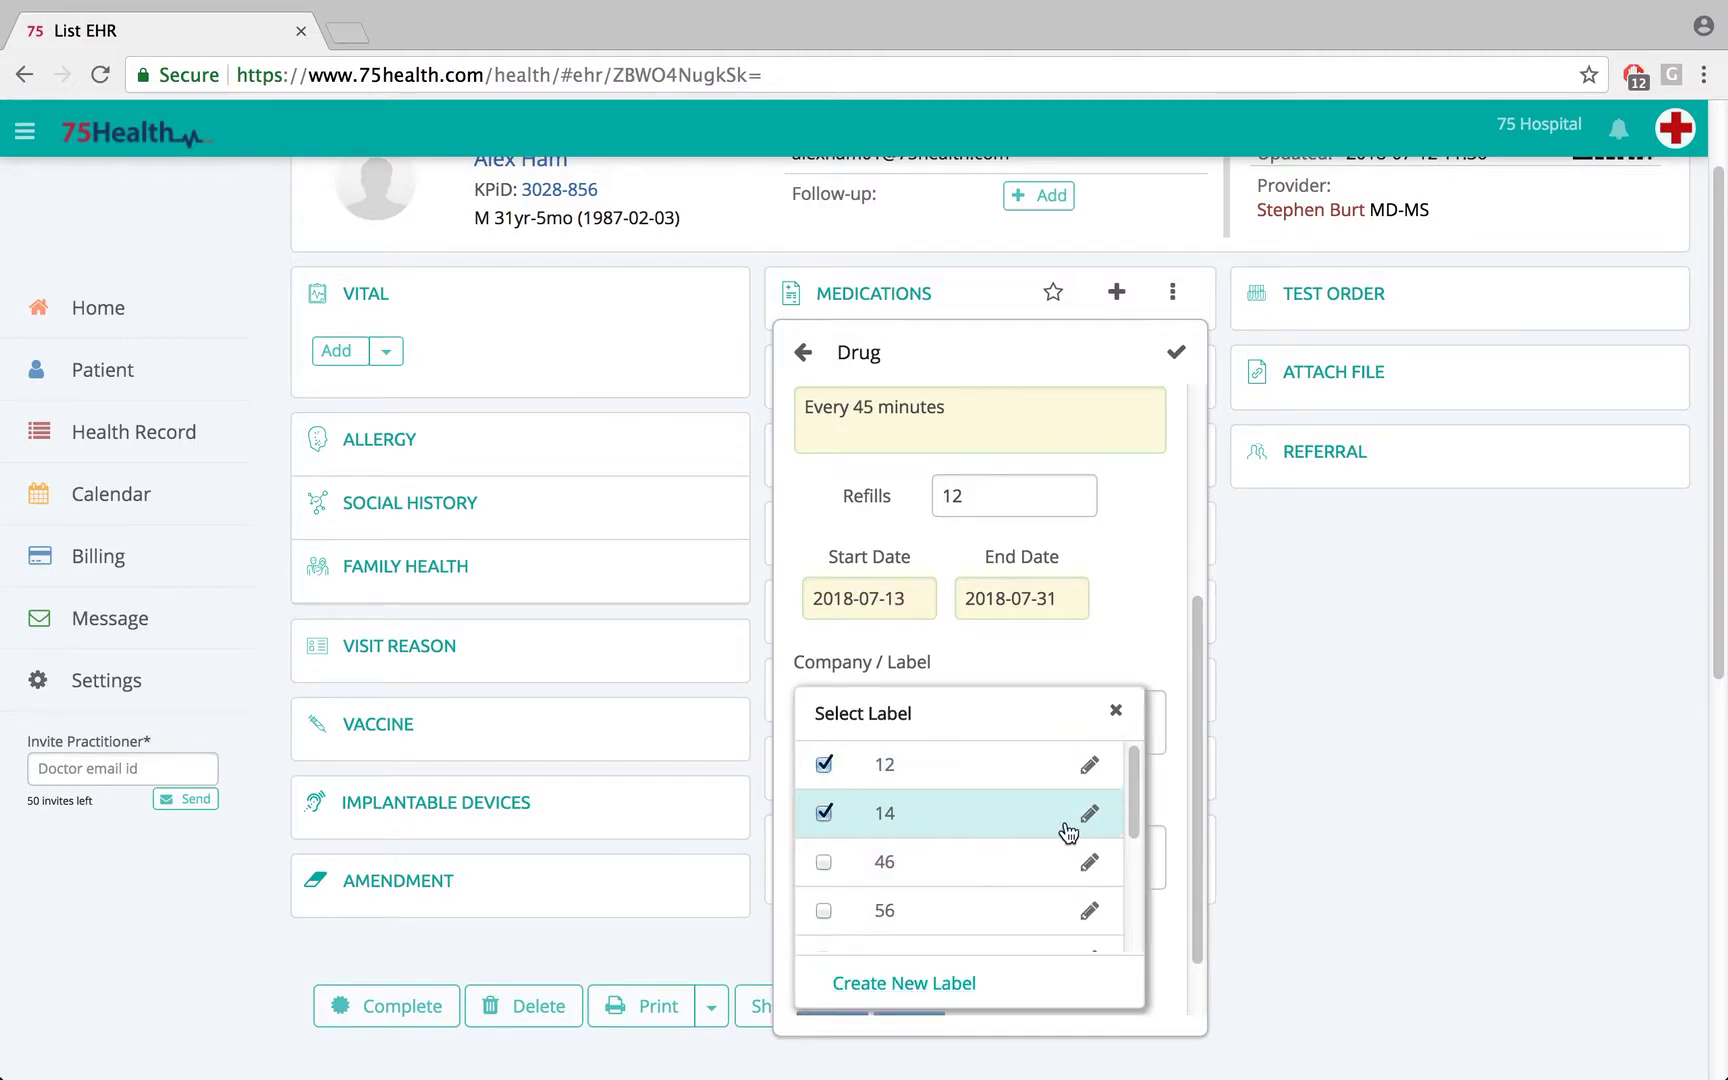
left_click(897, 985)
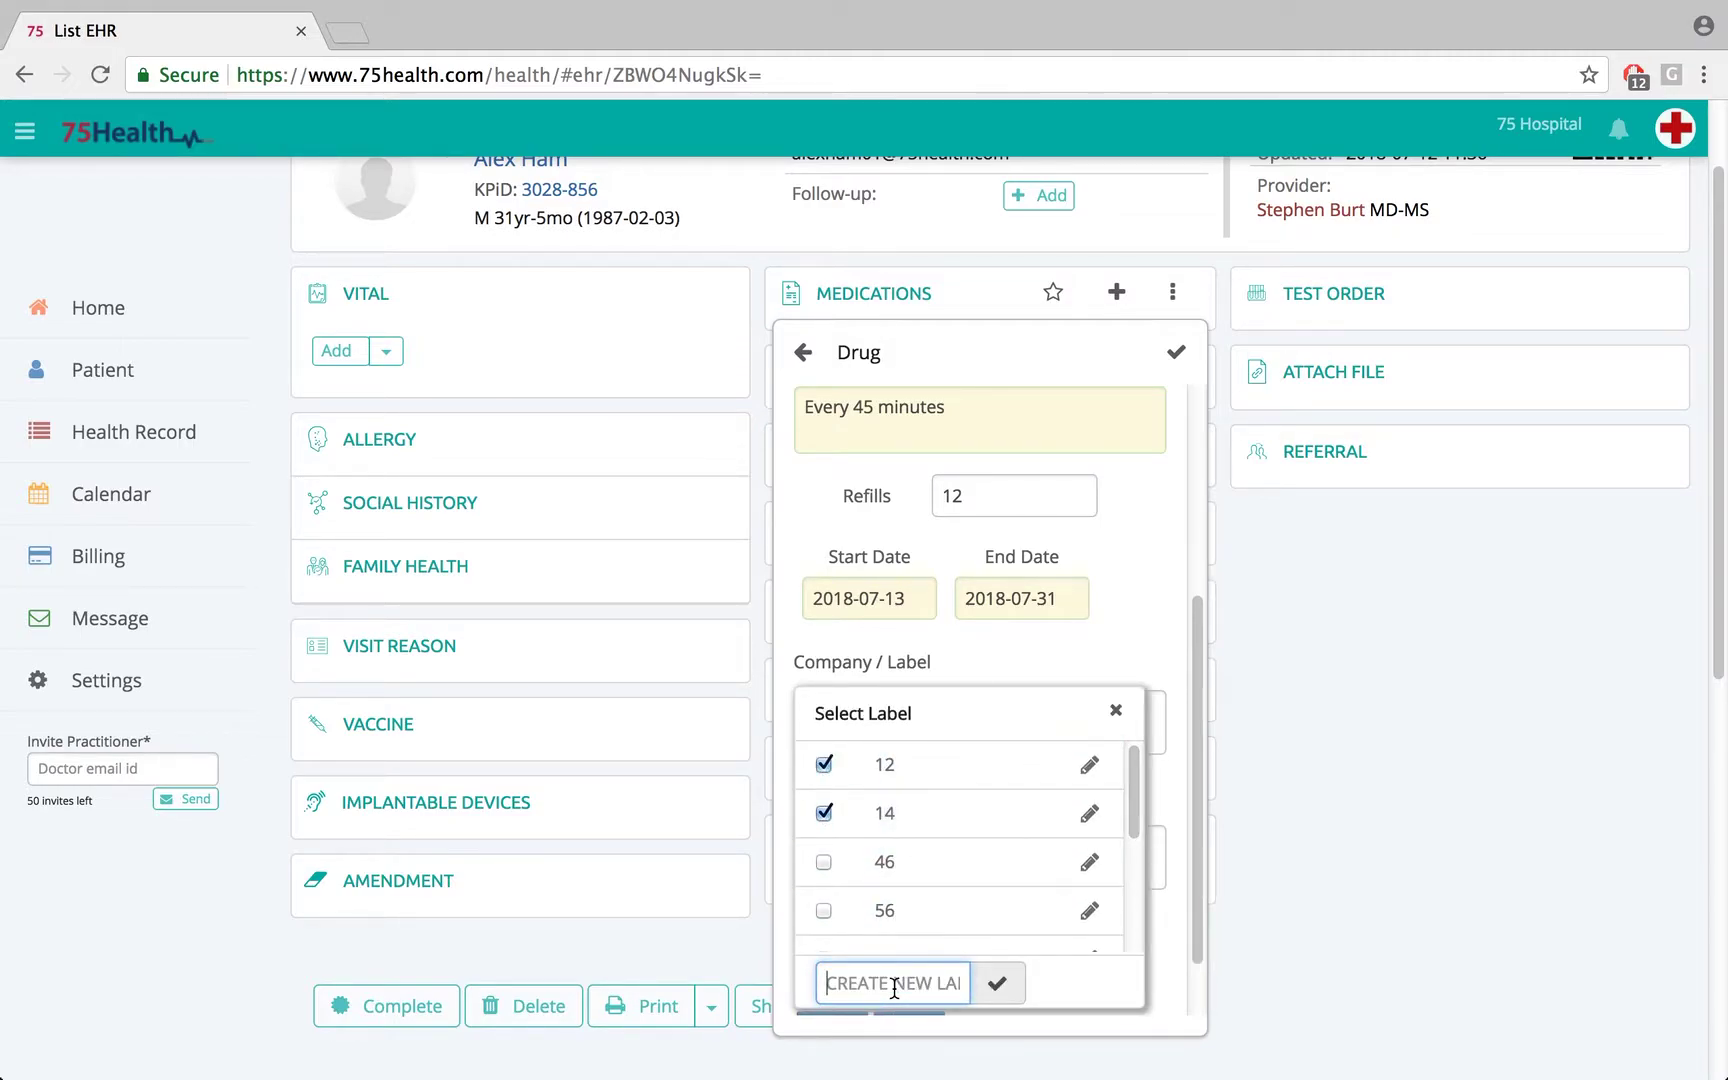
type("47")
left_click(997, 984)
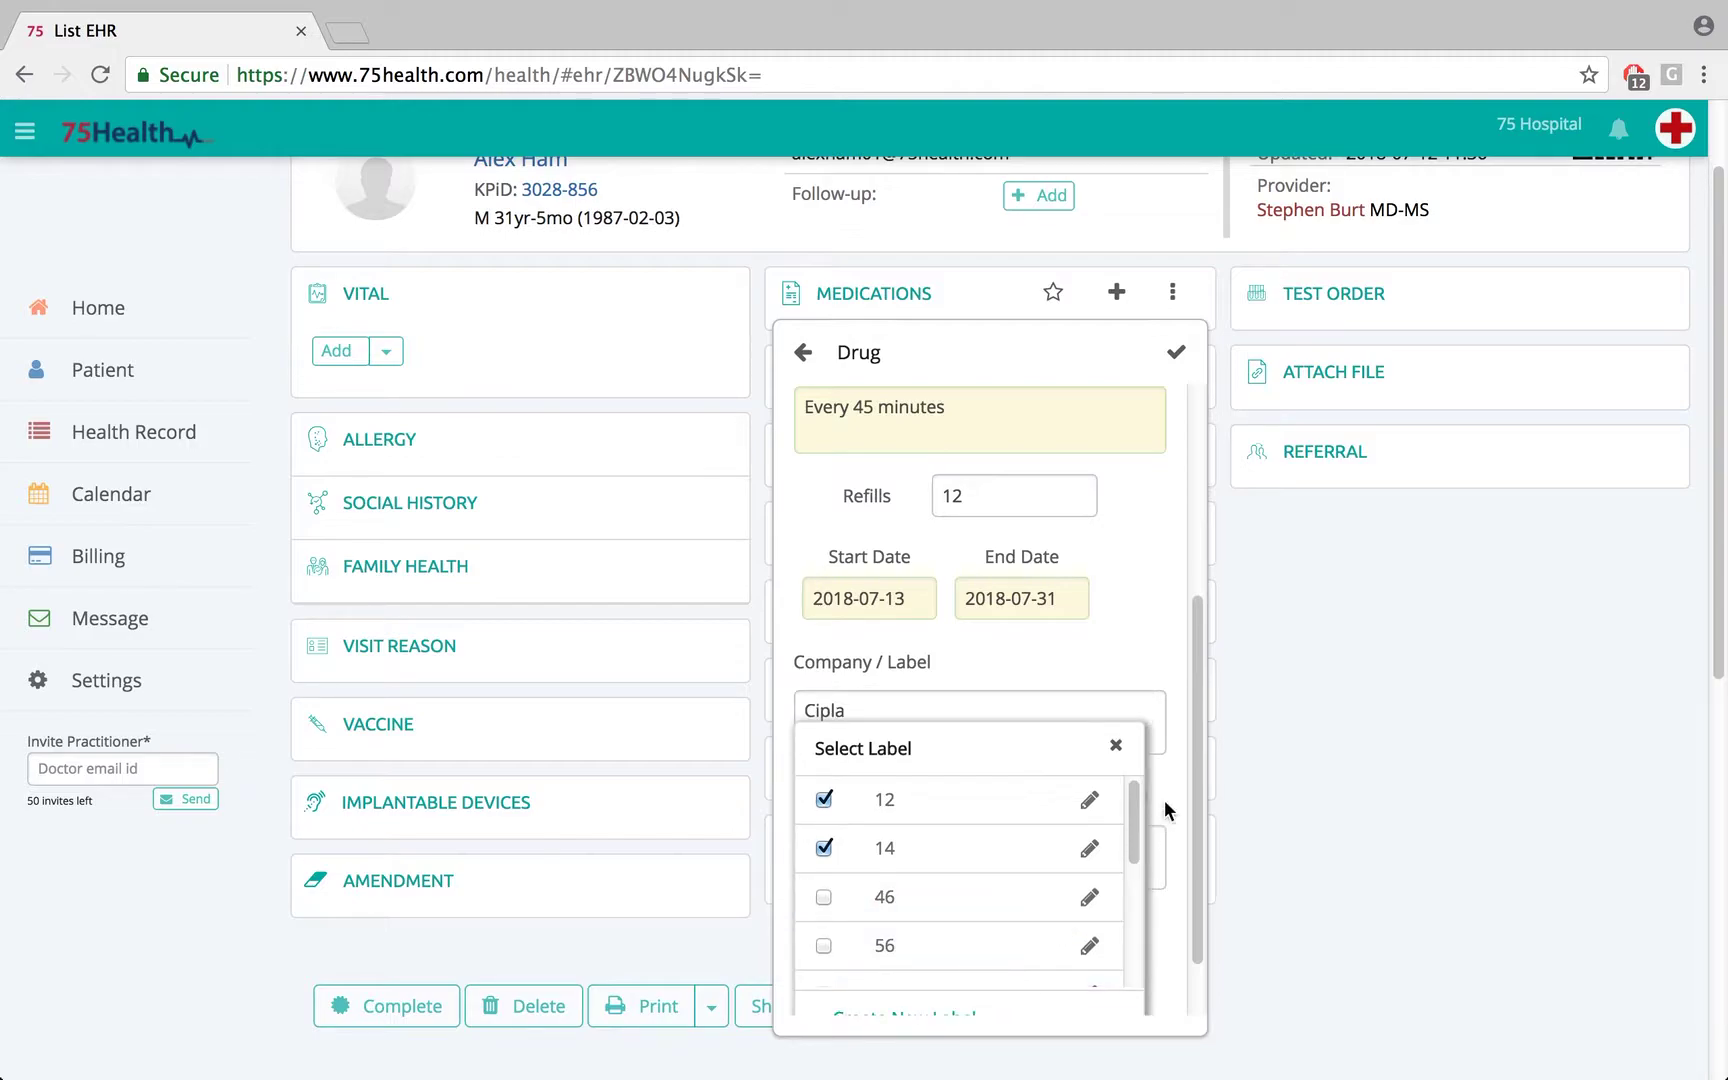
left_click(1117, 750)
left_click_drag(1196, 662, 1215, 722)
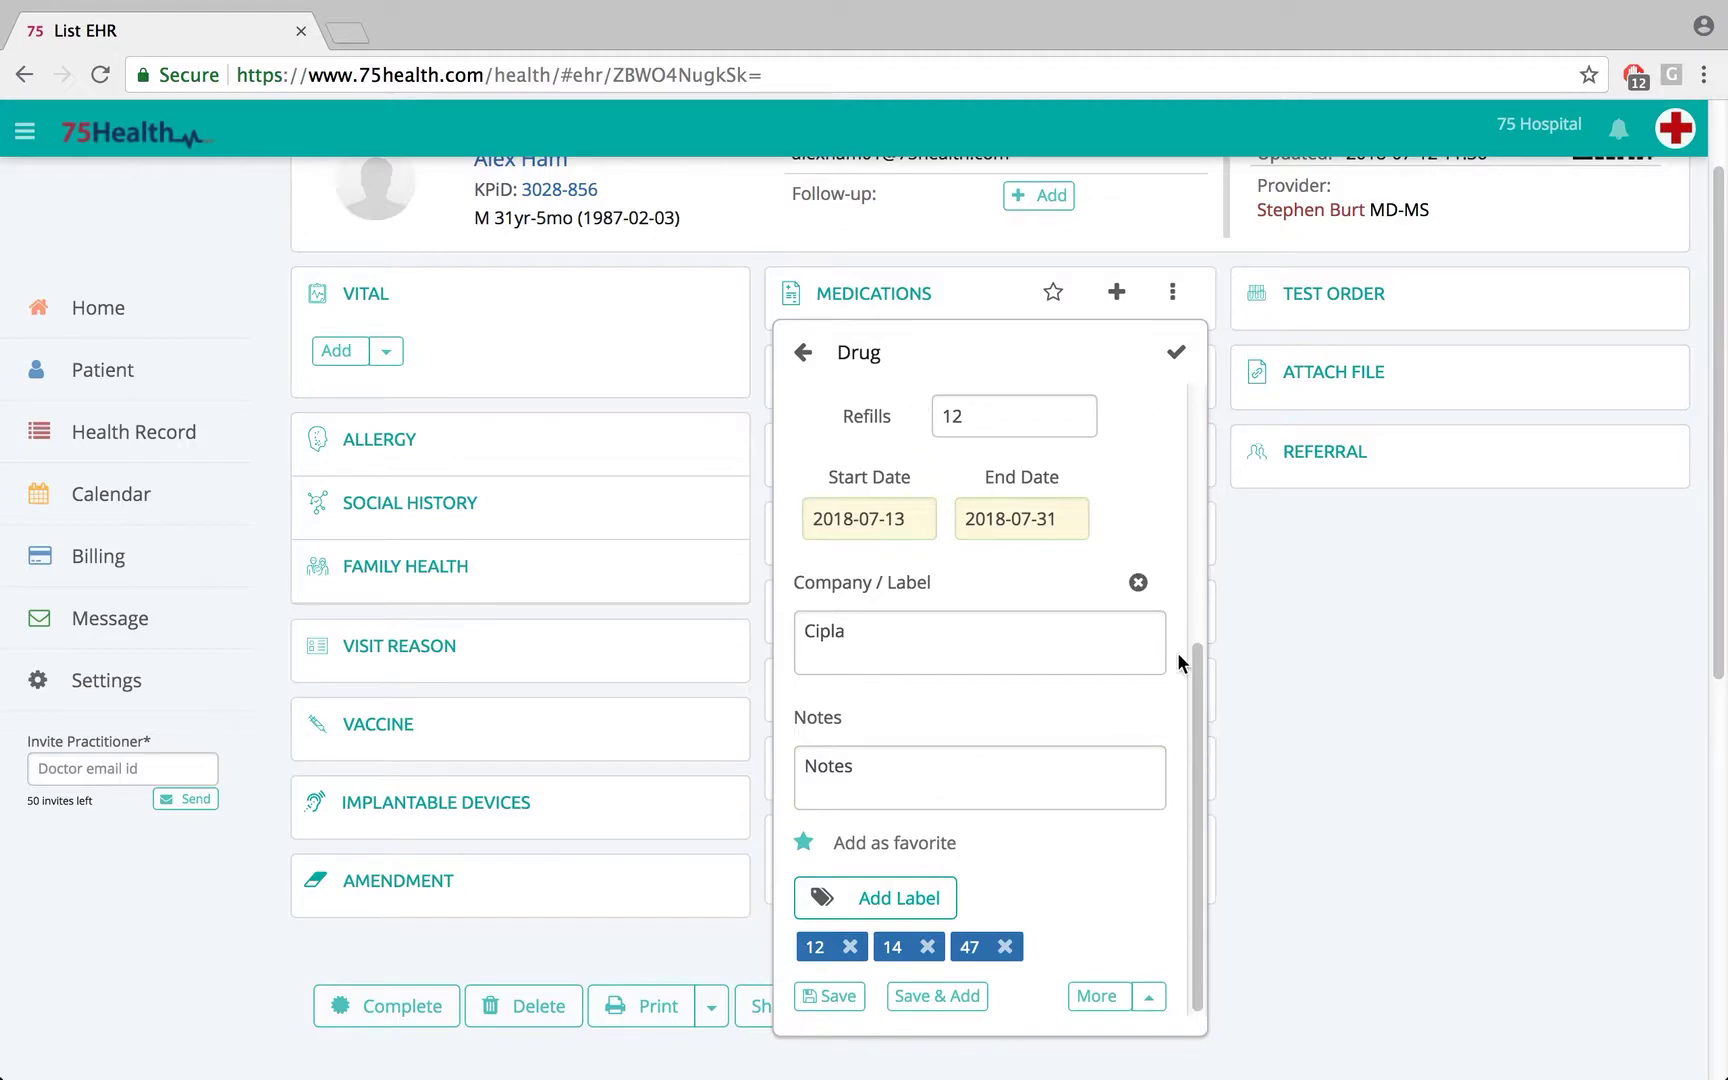
mouse_move(1197, 710)
left_mouse_down()
mouse_move(1207, 586)
mouse_move(1205, 738)
left_mouse_up()
left_click(880, 640)
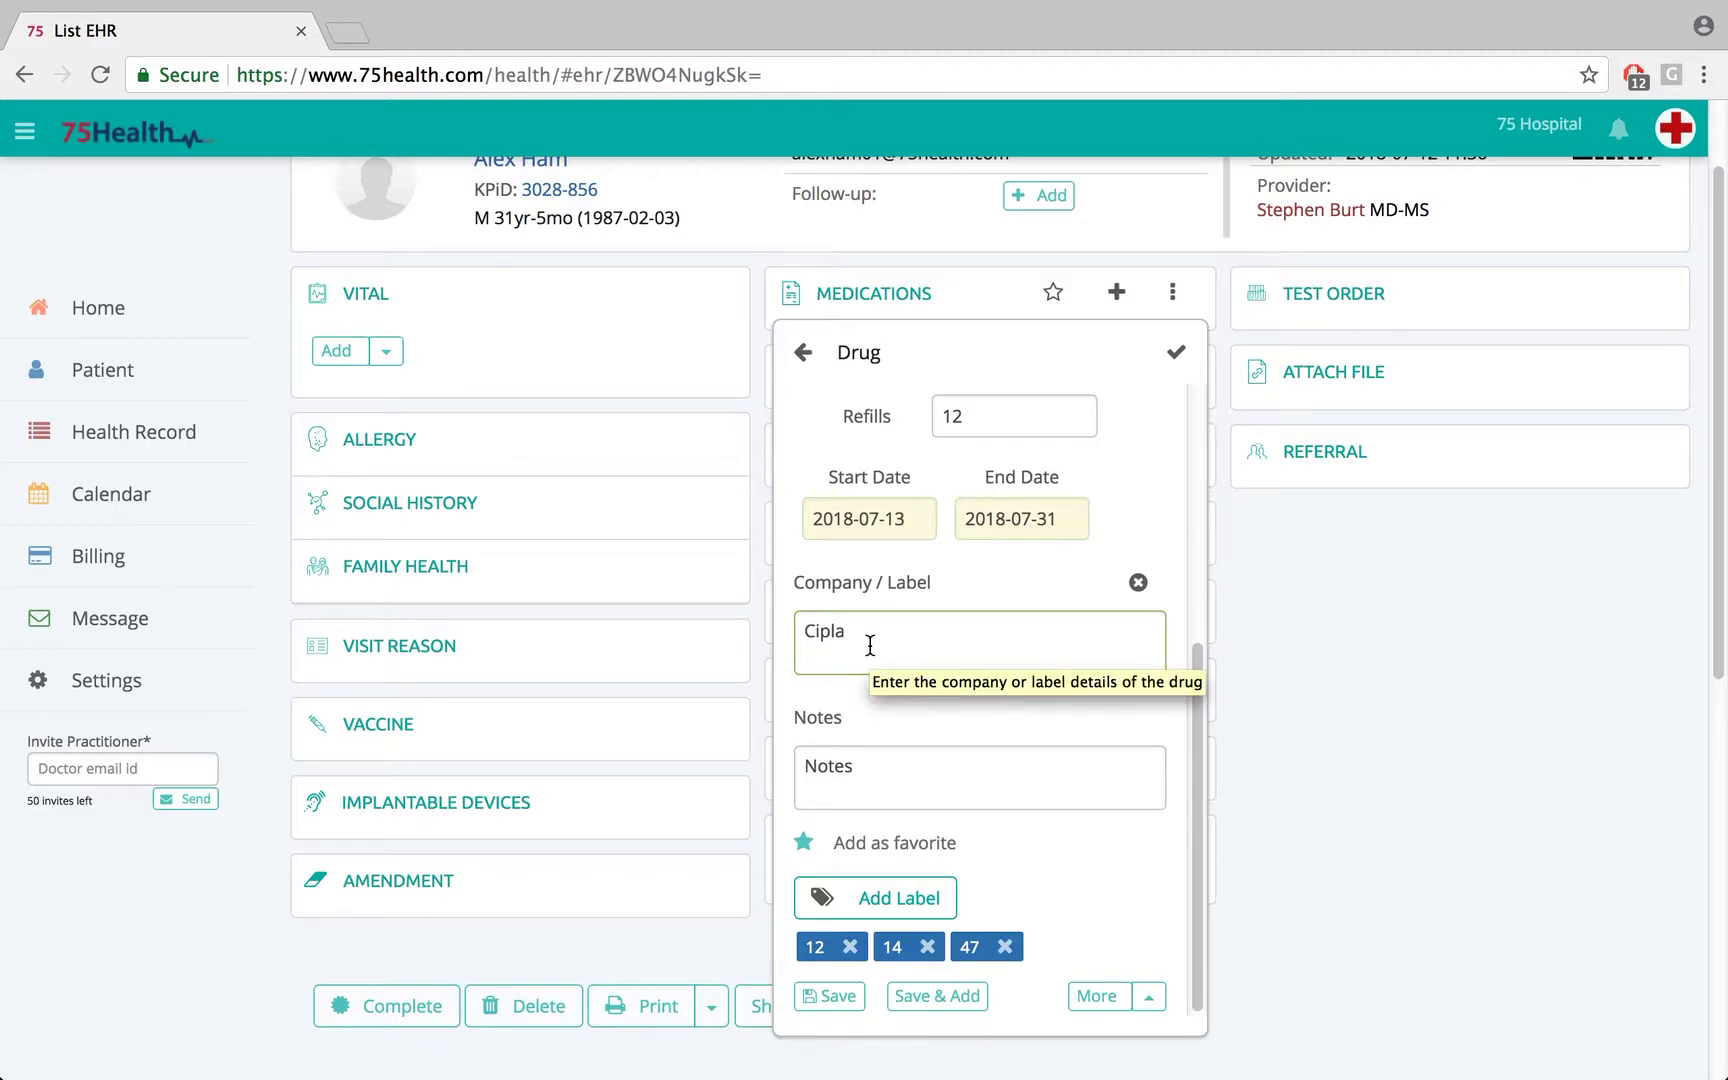
Save the Chondroitin Sulfates entry with company Cipla, then choose Calcium Carbonate chewable tablet next.
left_click(963, 701)
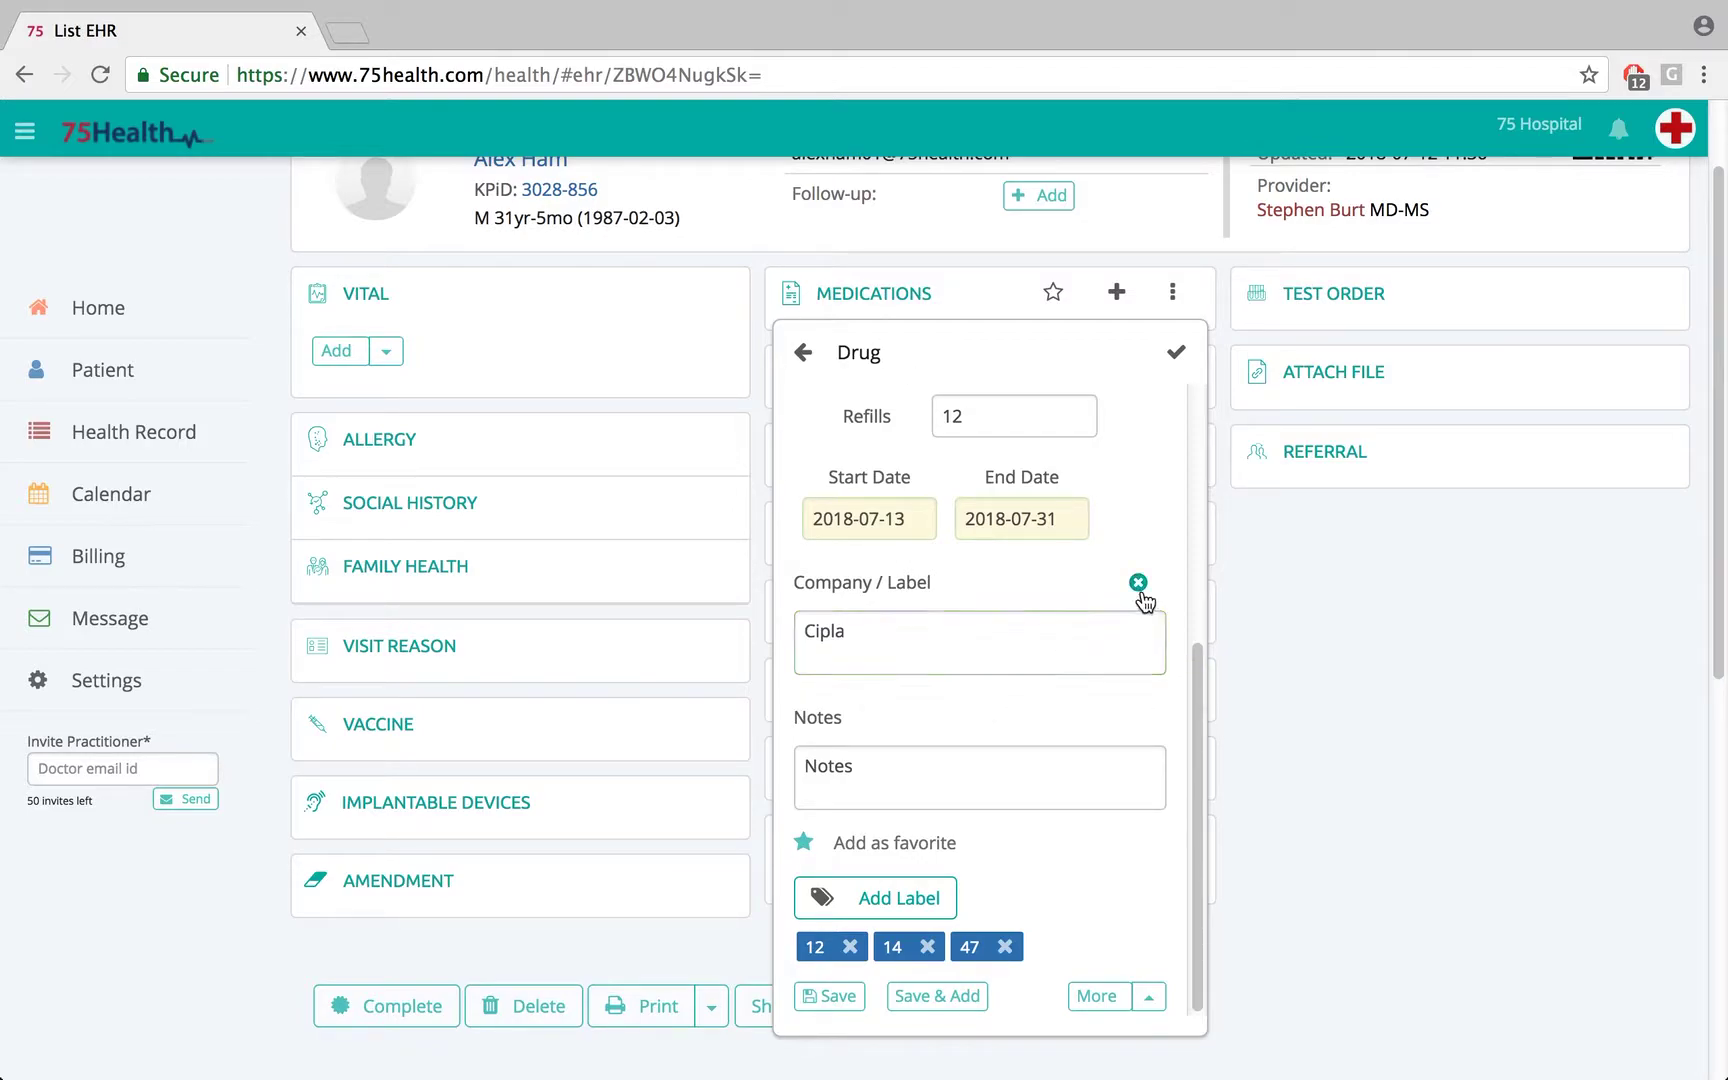
left_click(890, 641)
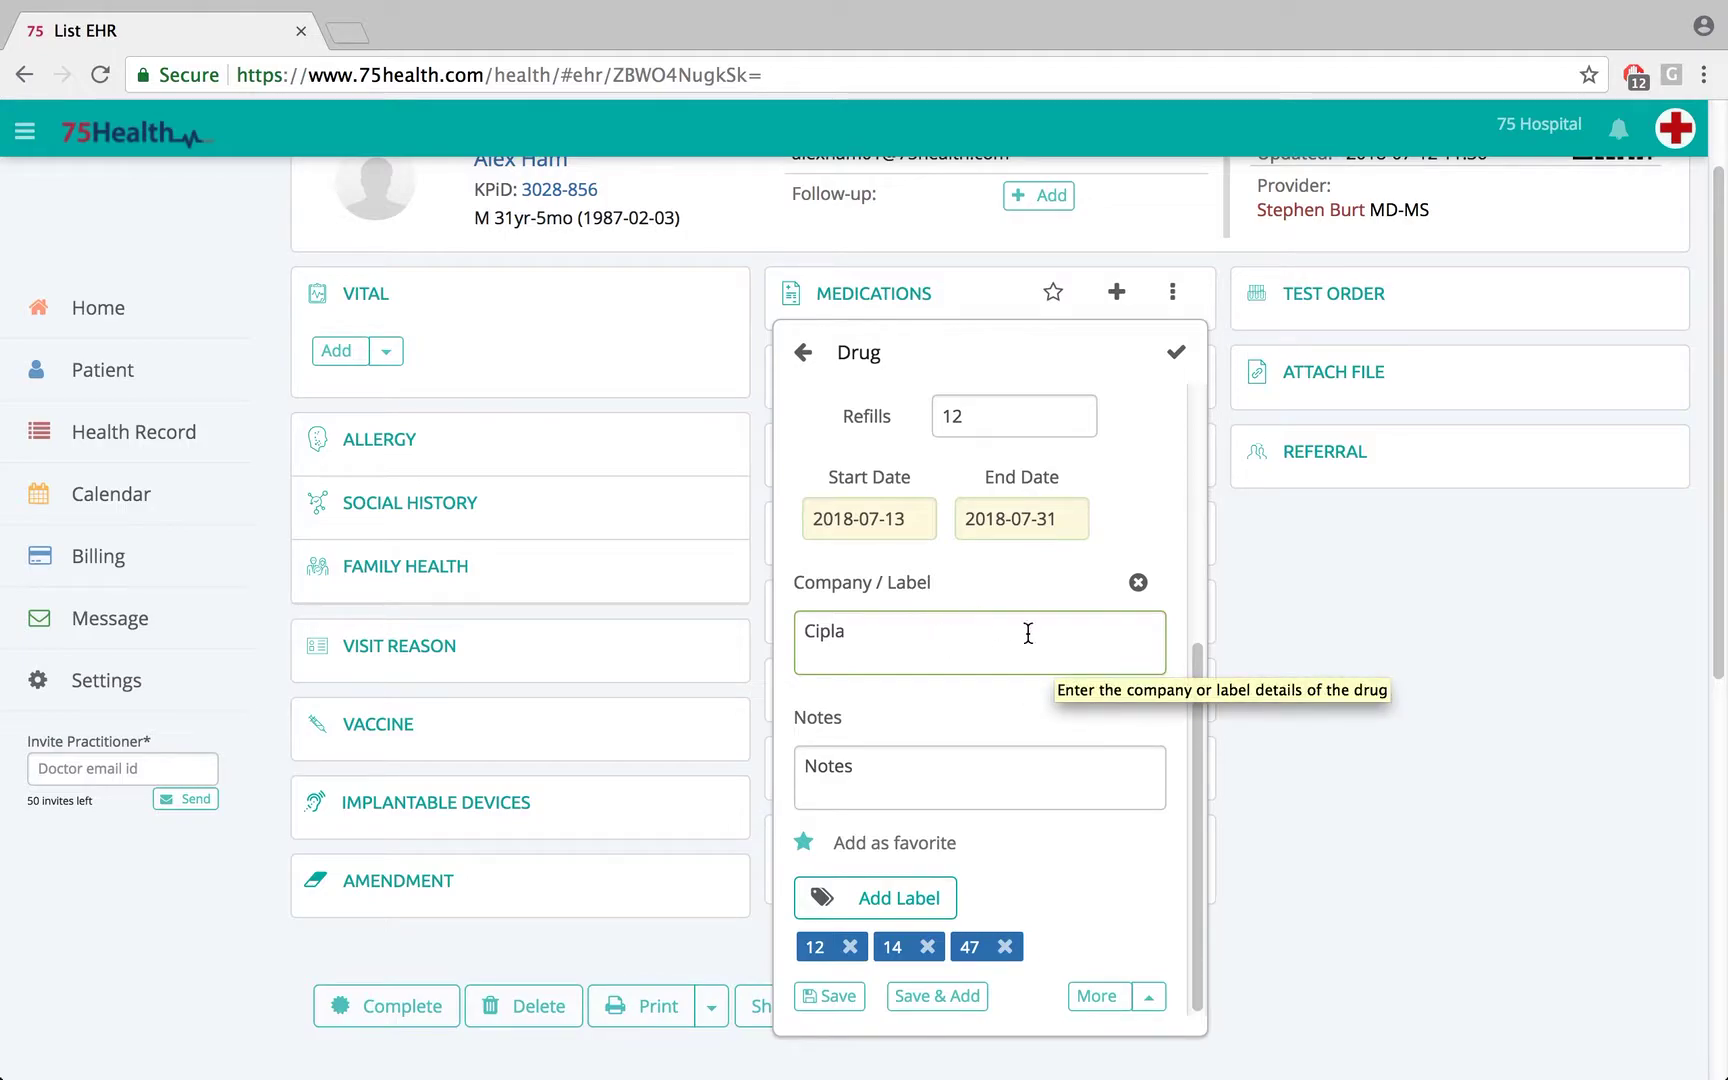
left_click_drag(1199, 663, 1188, 478)
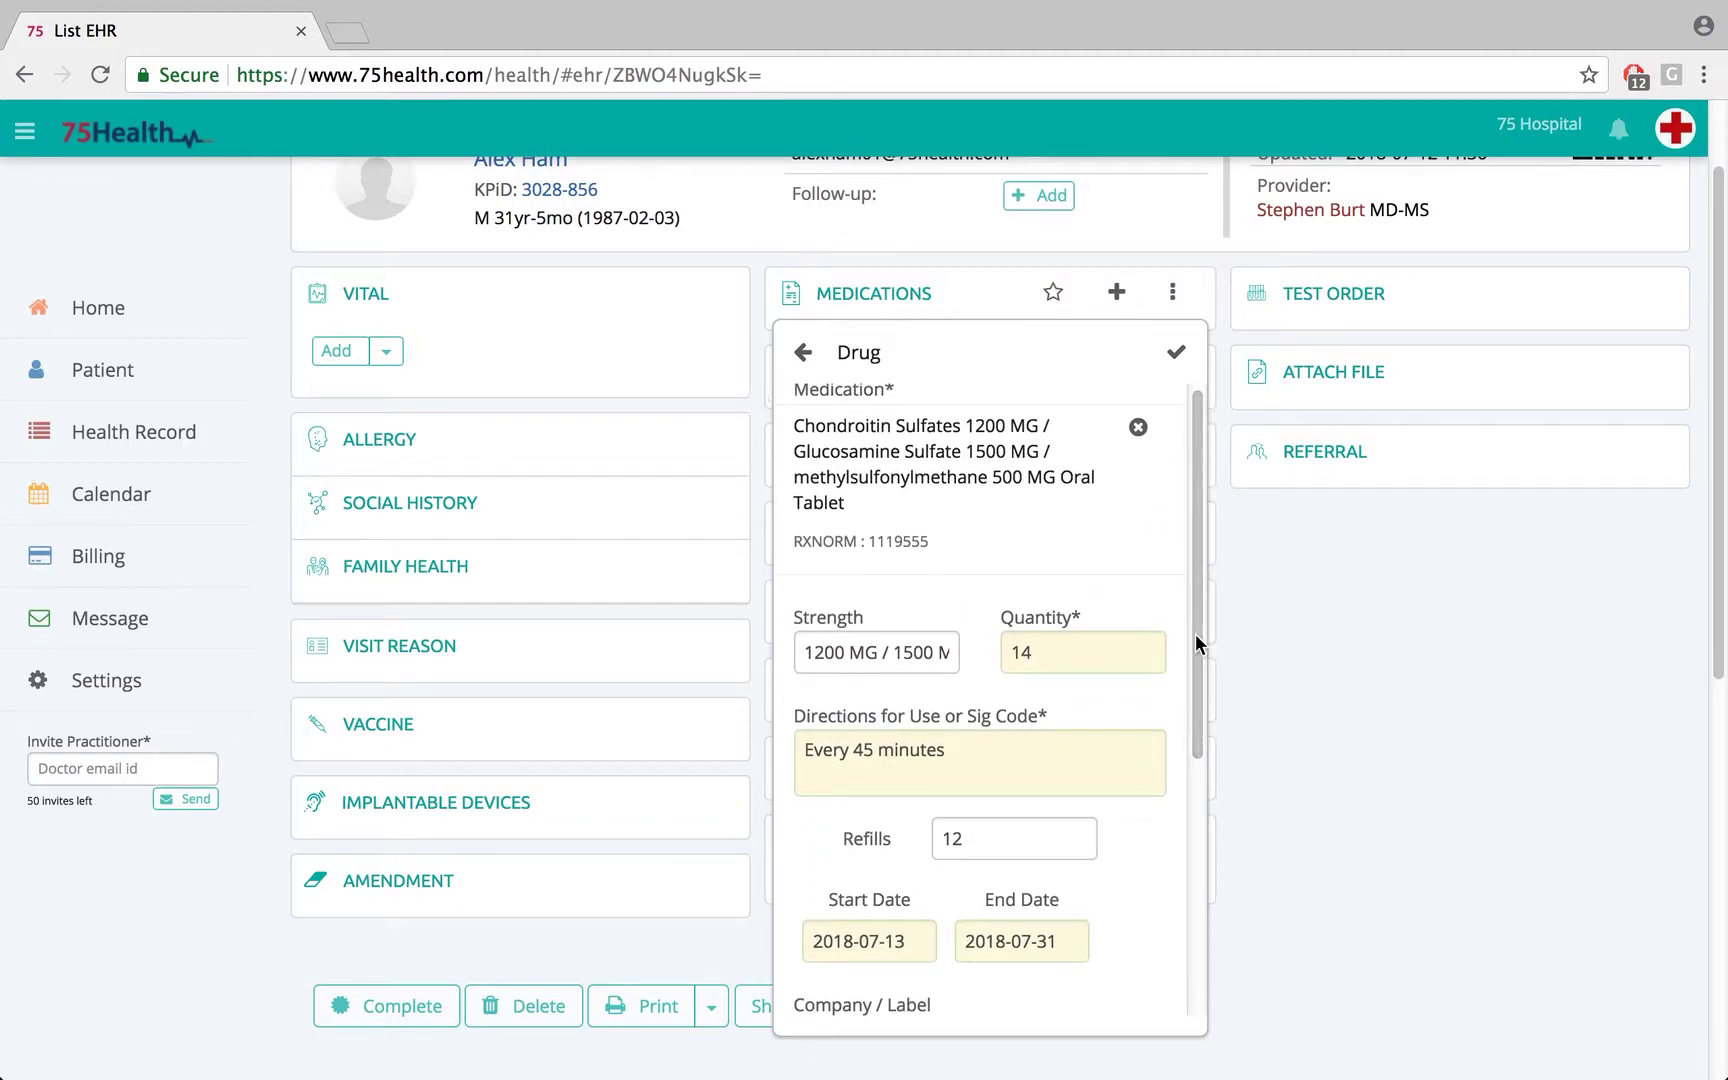
left_click_drag(1196, 583, 1203, 861)
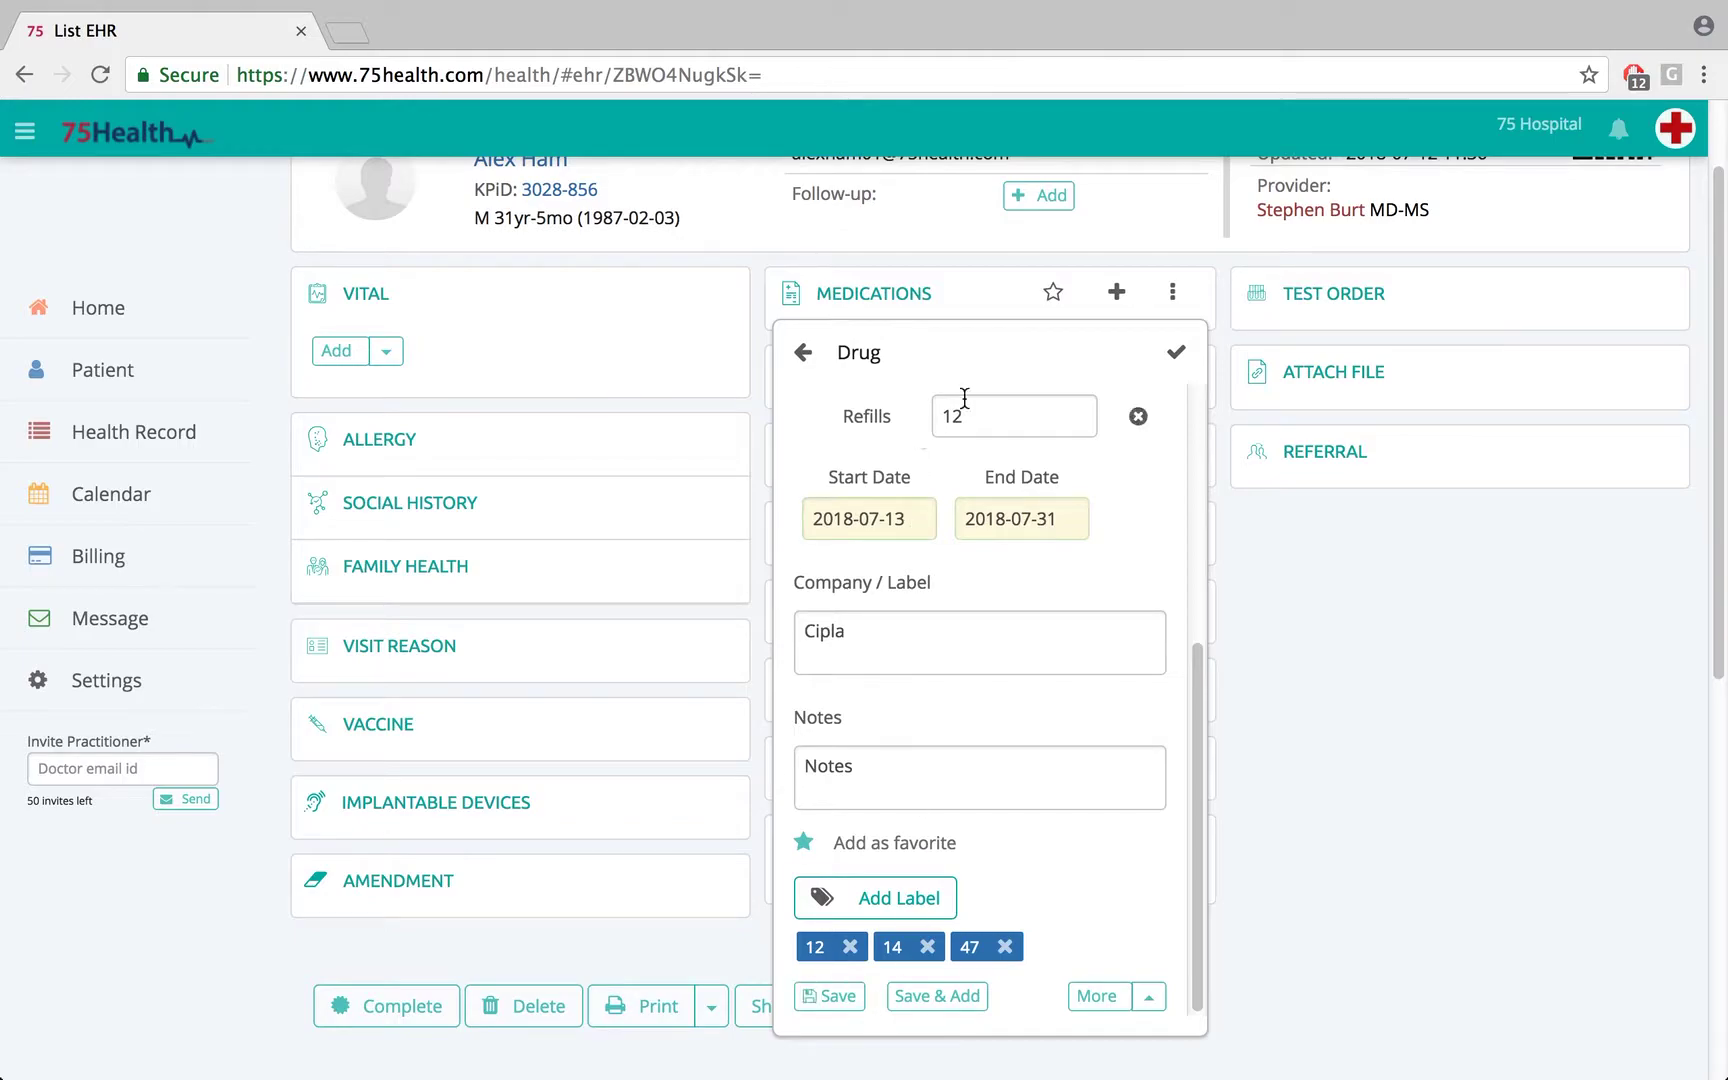
left_click_drag(1193, 688, 1189, 466)
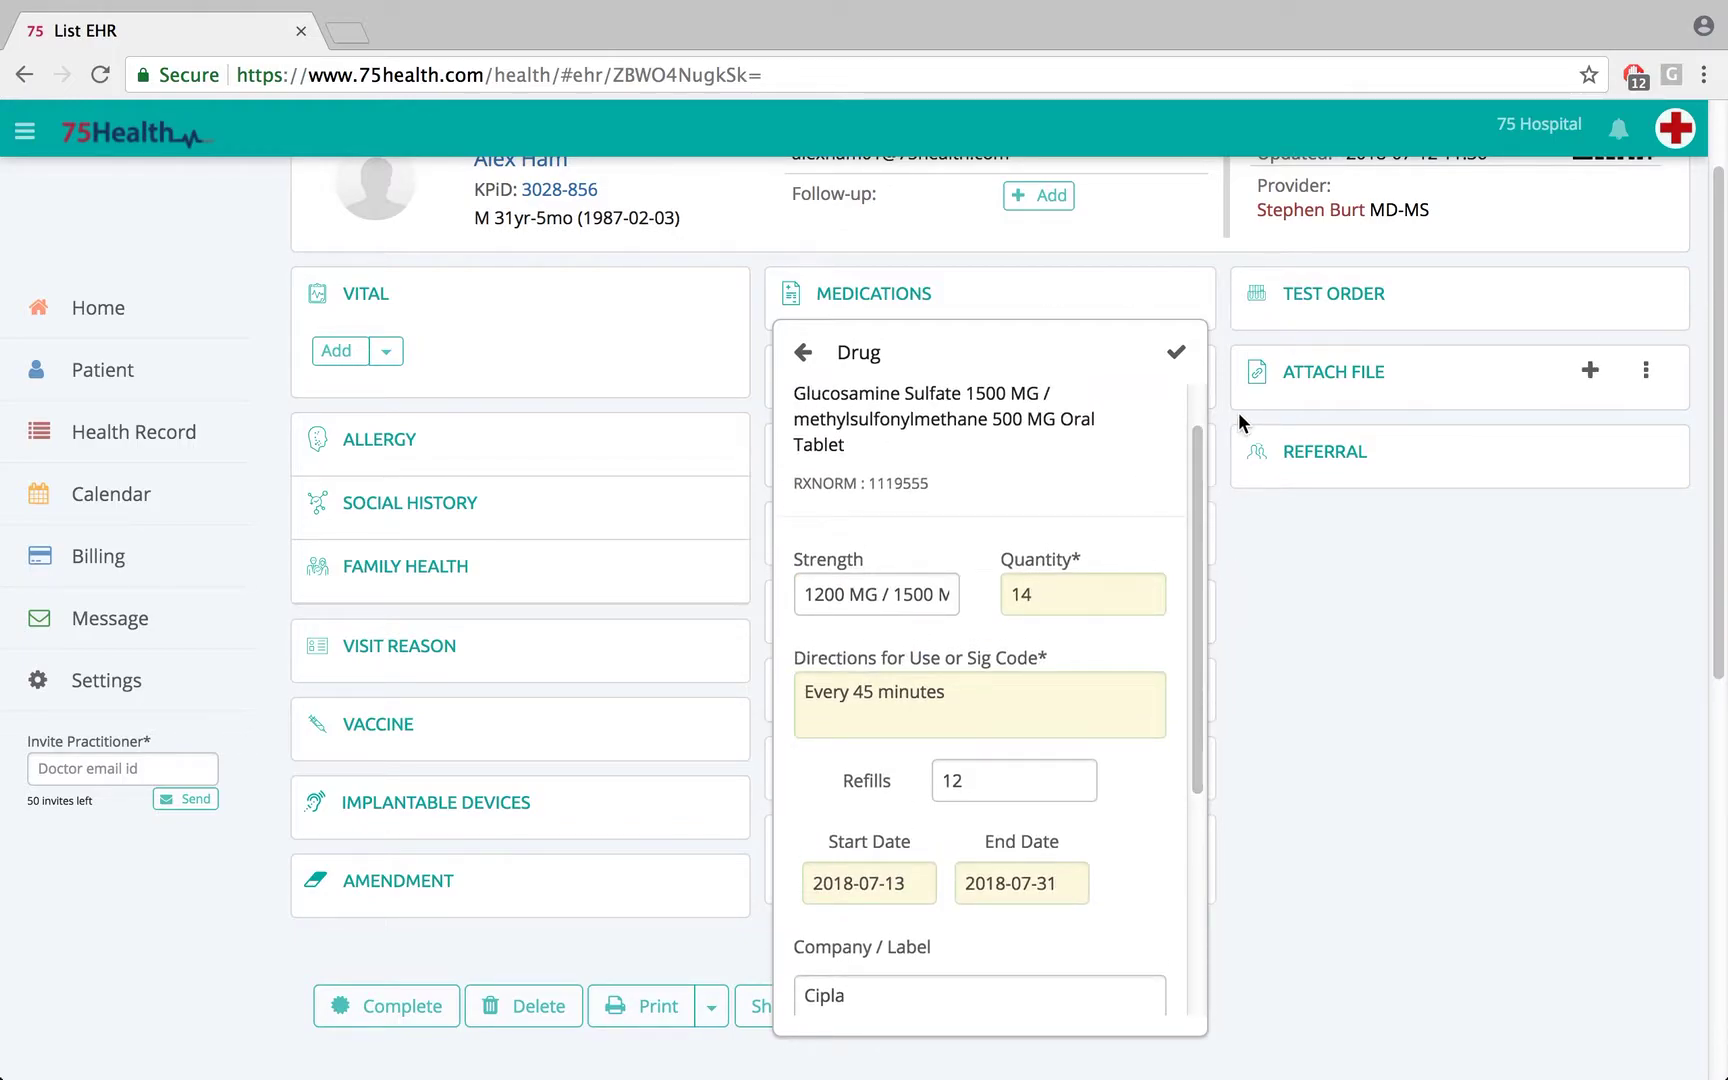
left_click_drag(1198, 622, 1196, 860)
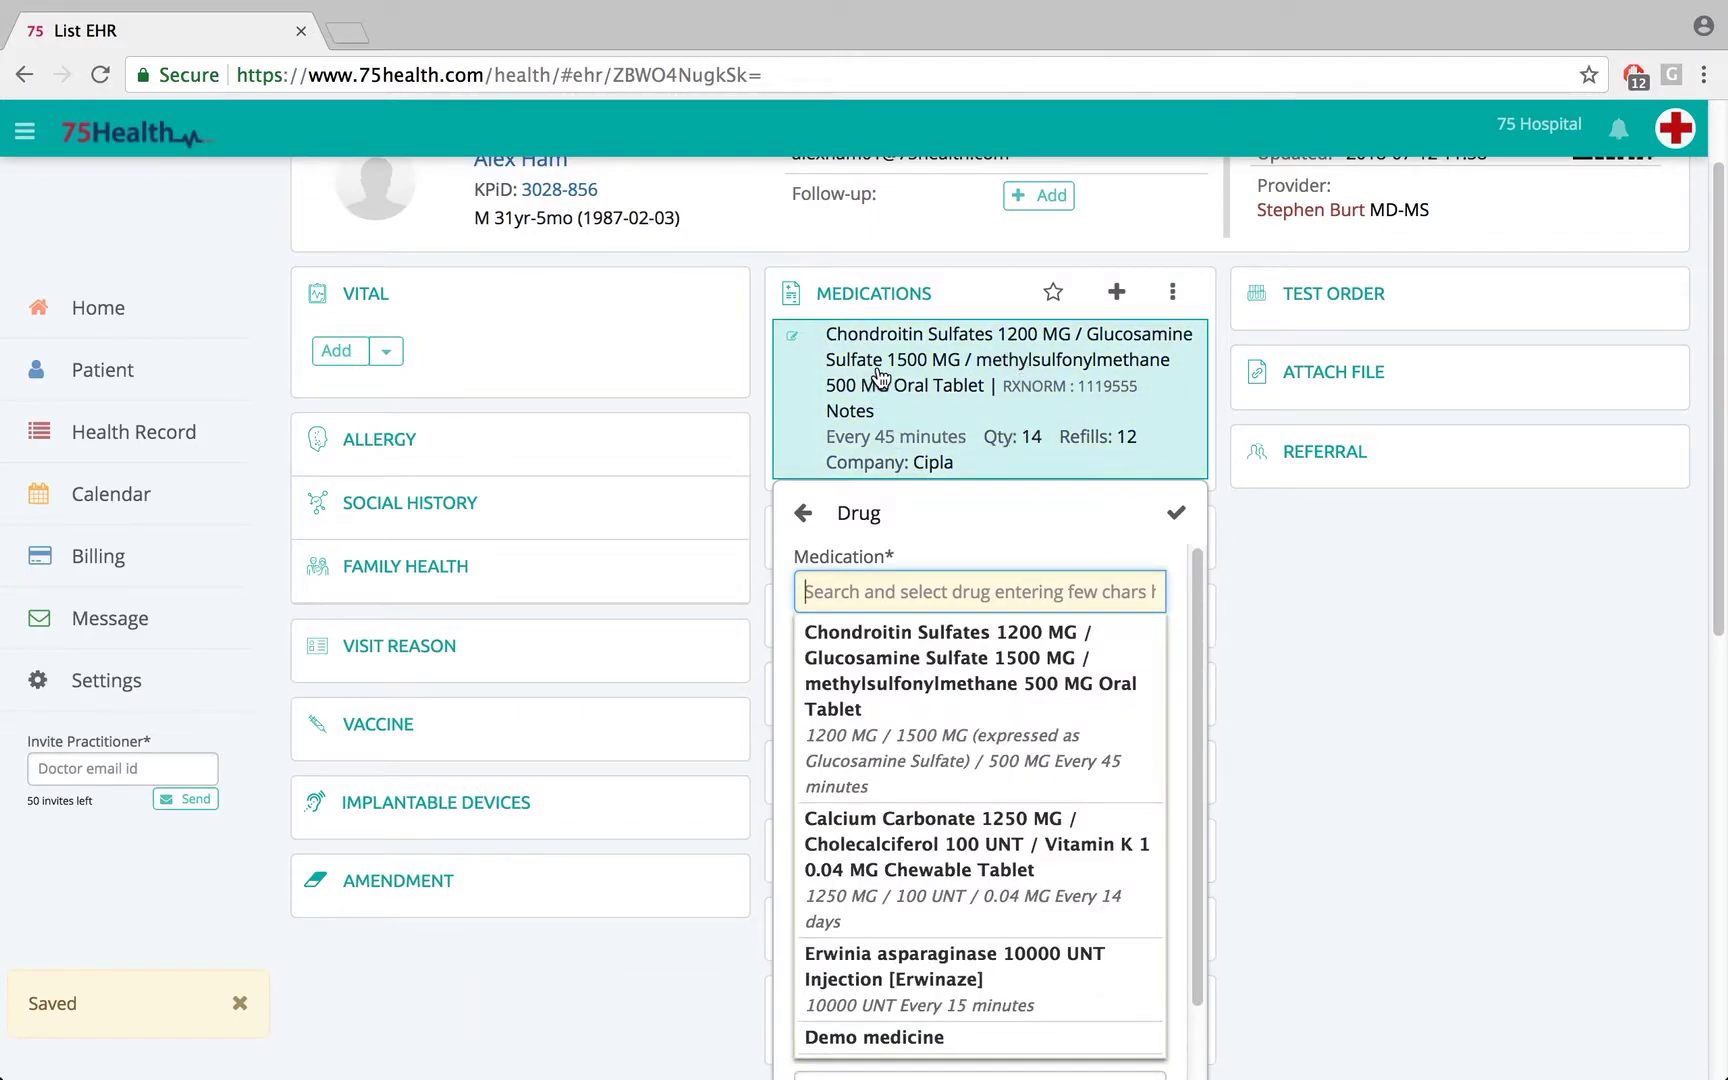
left_click(936, 884)
Date the Calcium Carbonate tablet from 2018-07-24 to 2018-07-31 and save it.
left_click_drag(1192, 632, 1180, 802)
left_click(840, 791)
left_click(926, 722)
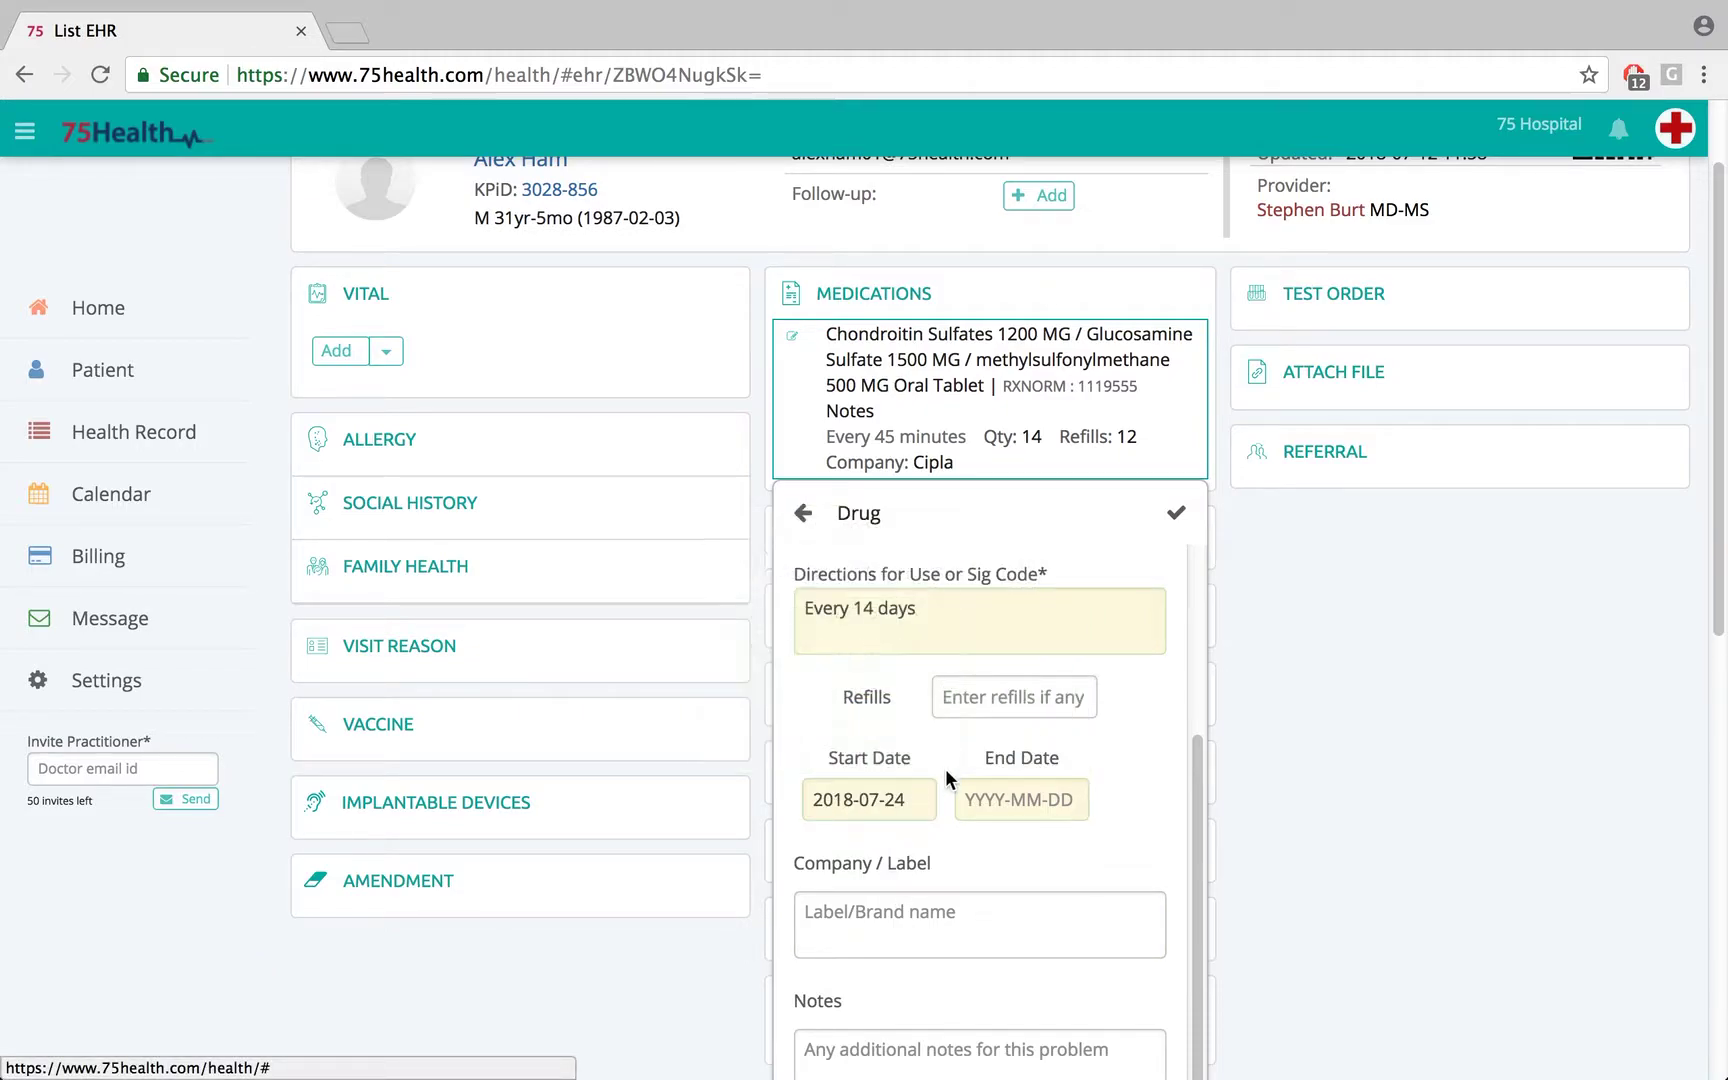
left_click(1008, 799)
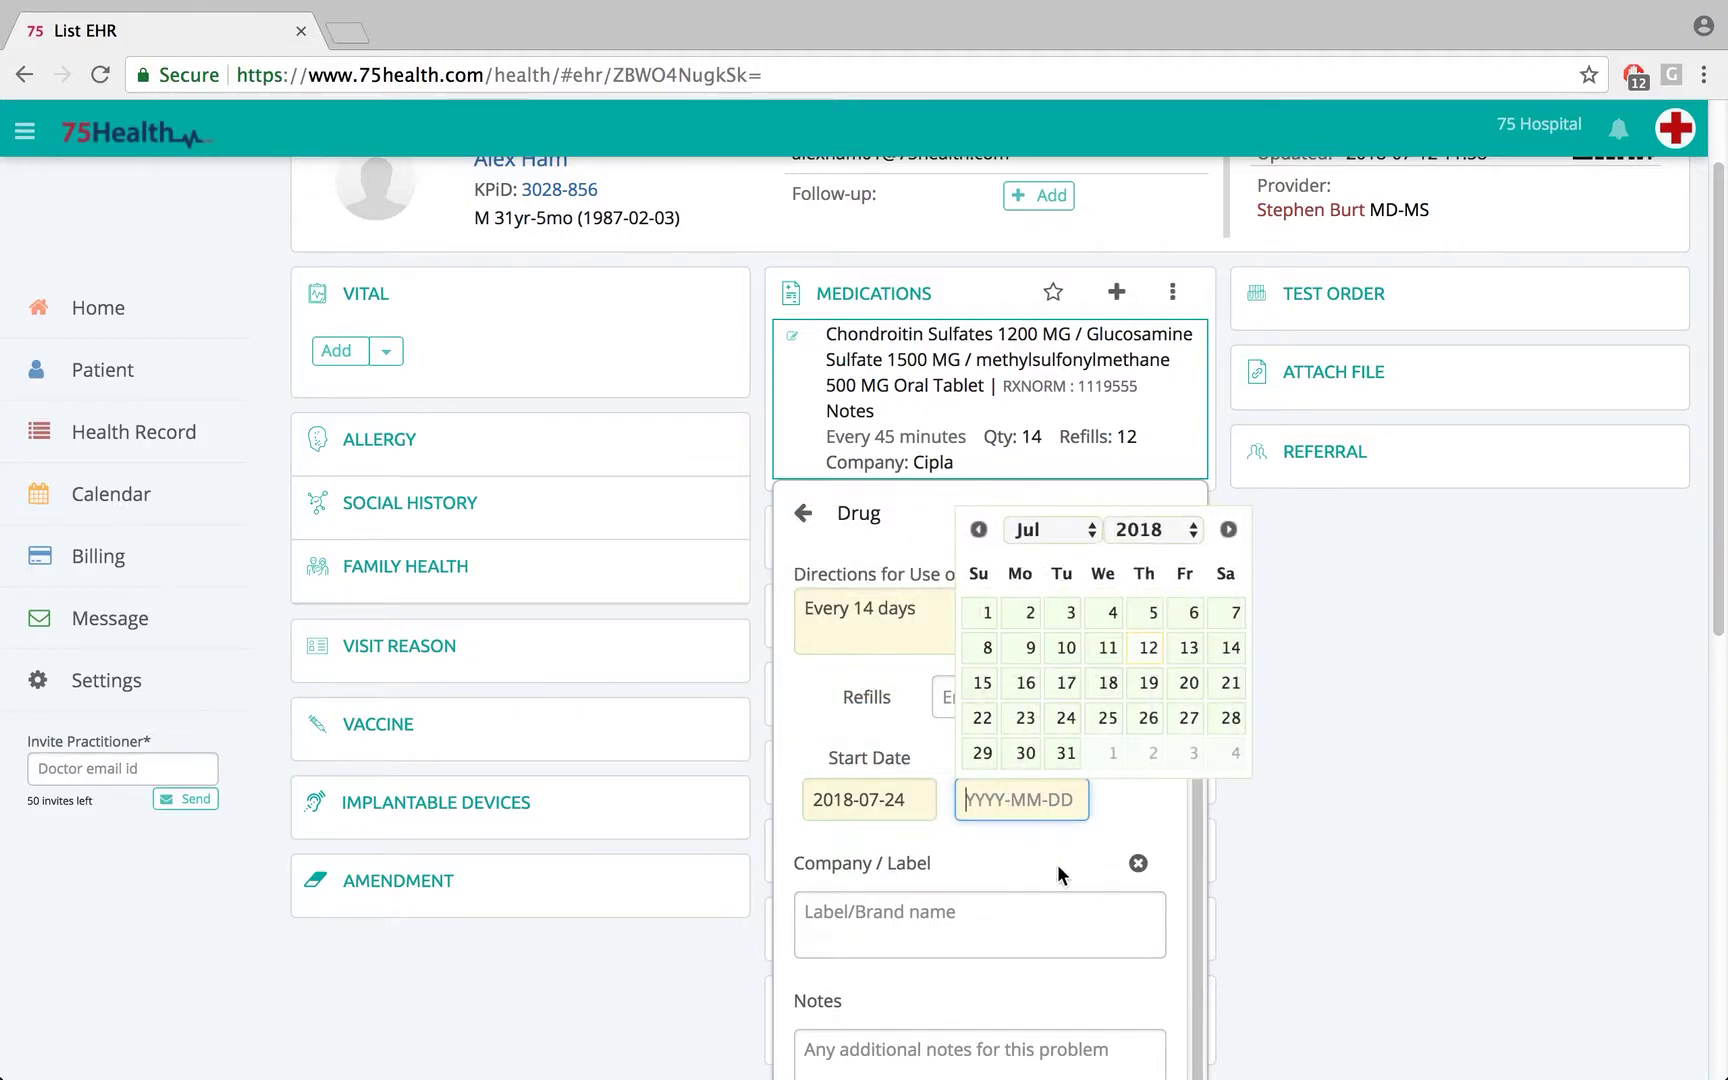
left_click(1064, 752)
scroll(1196, 680, "down", 1)
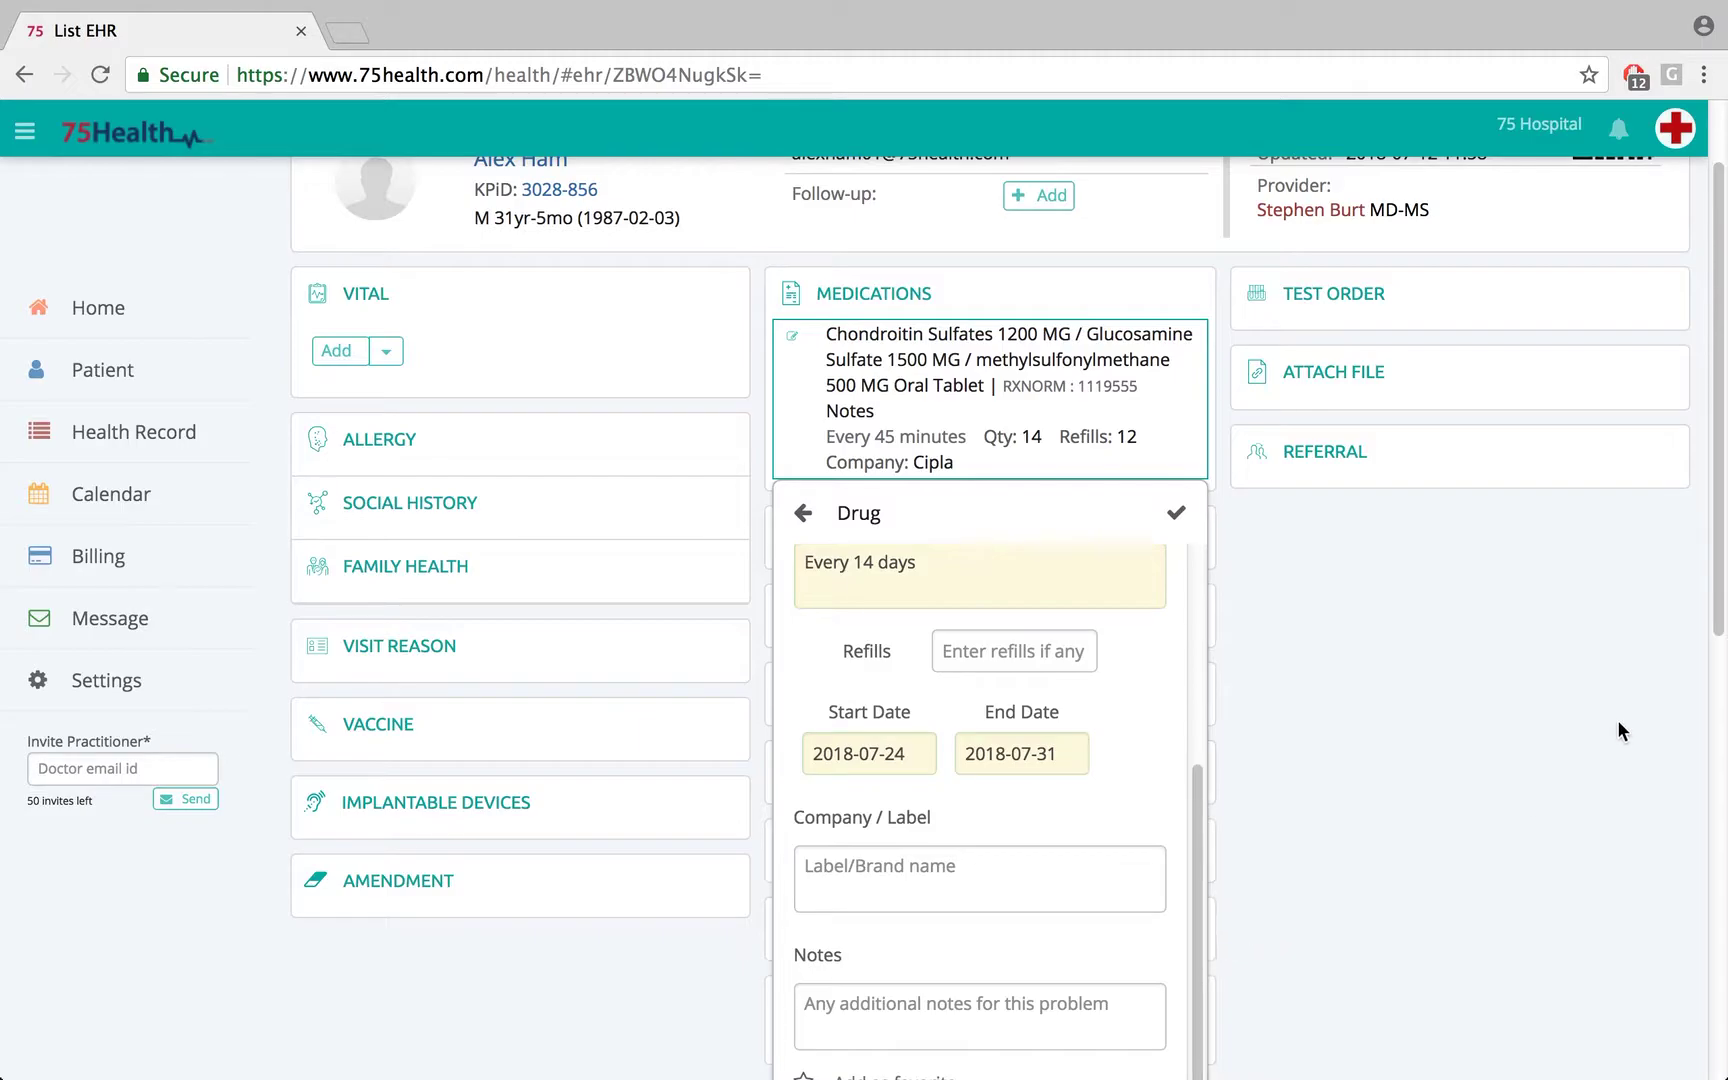
scroll(1617, 718, "up", 2)
scroll(1617, 718, "down", 5)
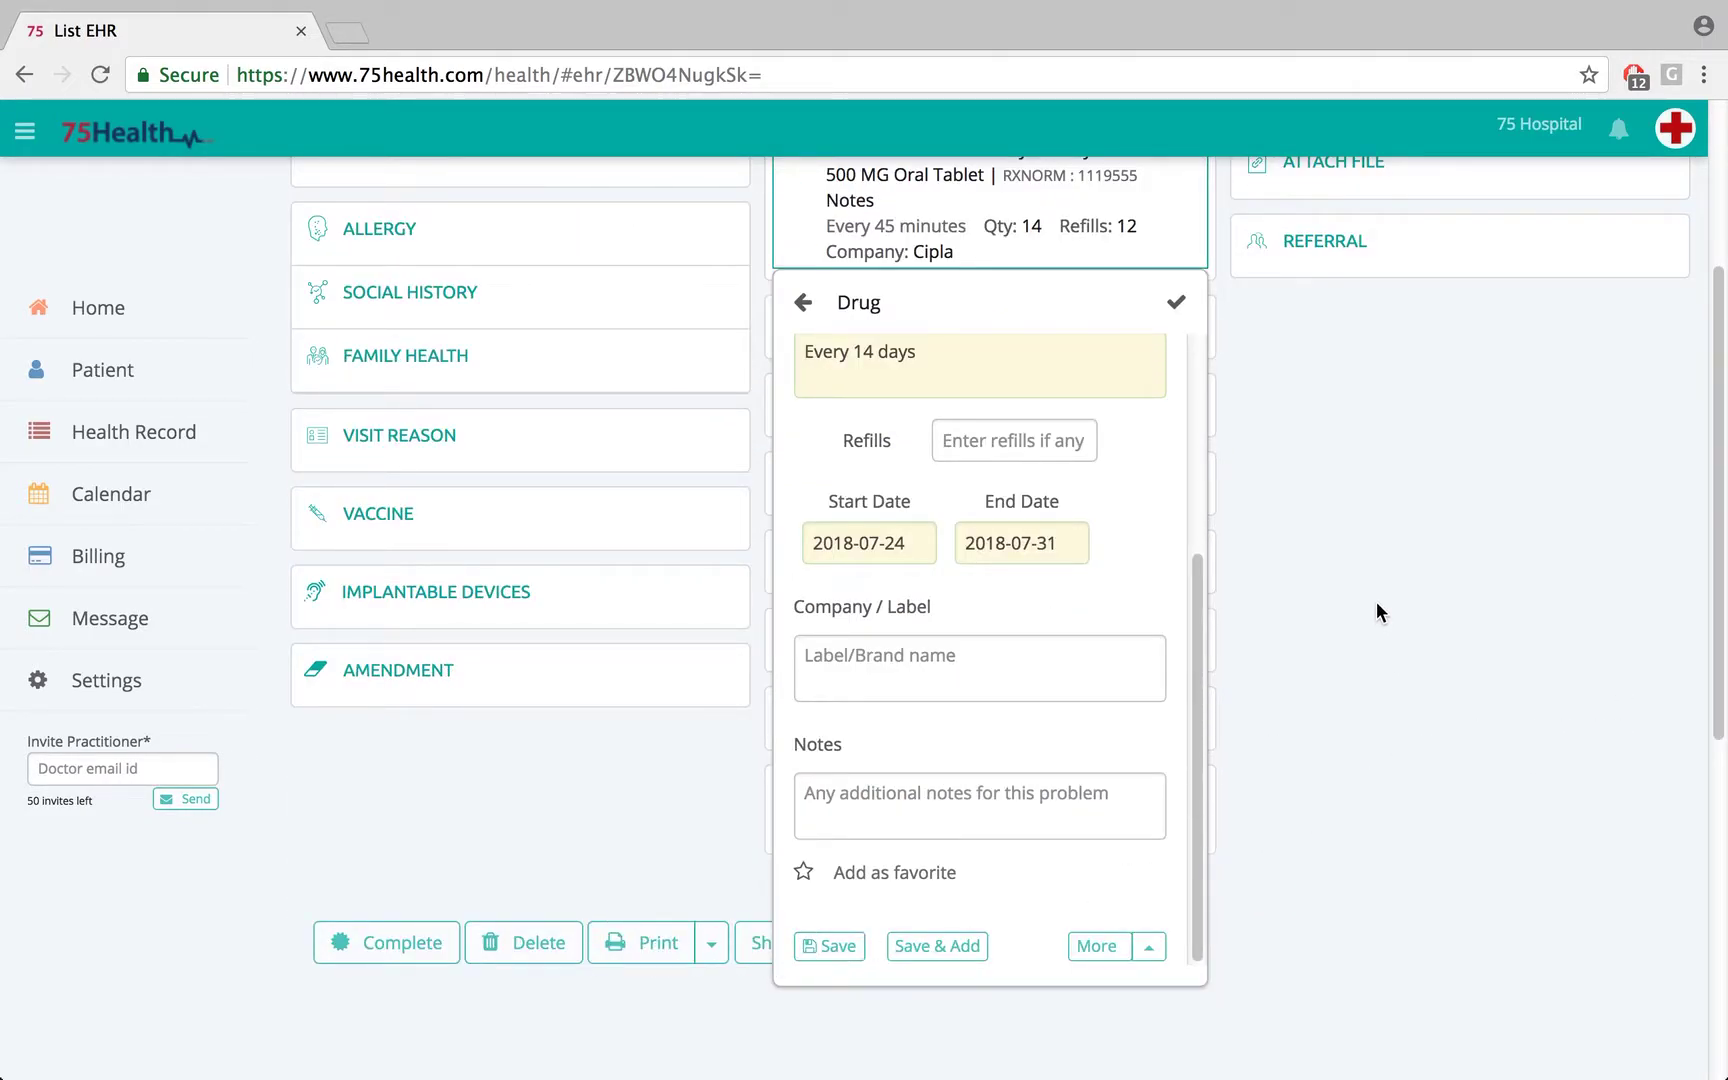
scroll(1315, 567, "down", 7)
scroll(1315, 567, "up", 10)
left_click(1058, 415)
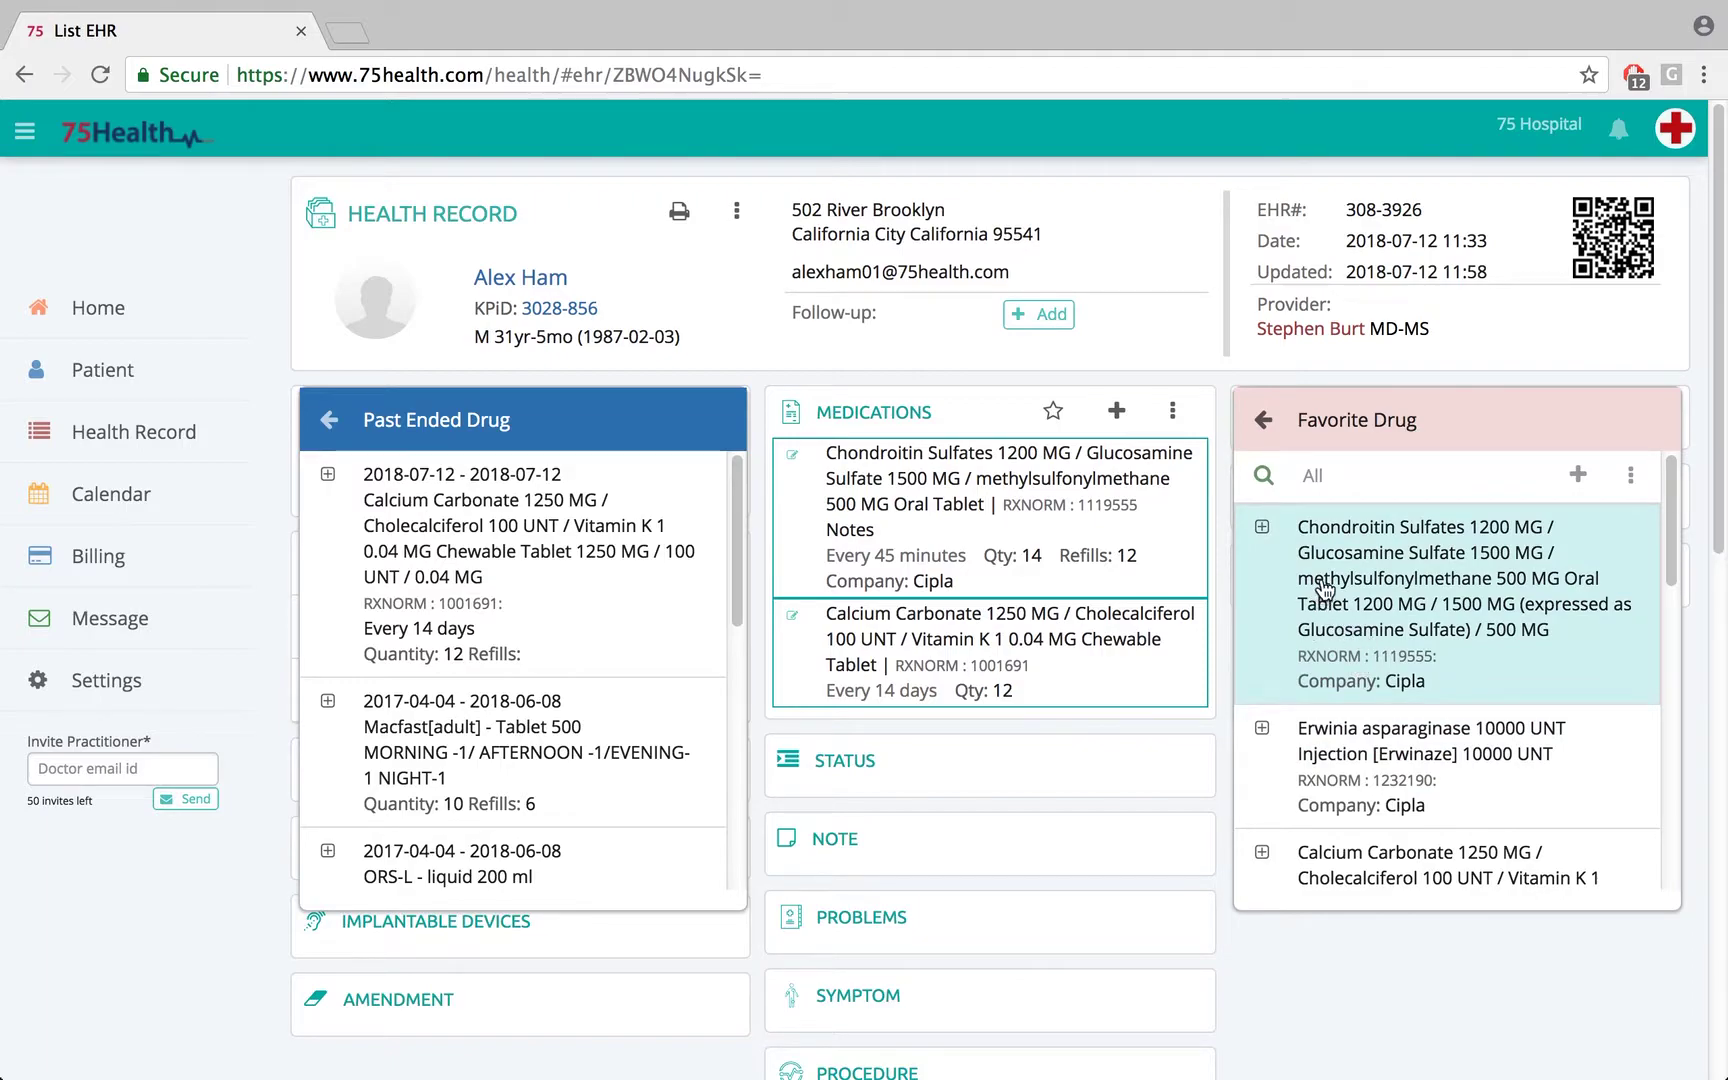
Filter favorites by label 12 and add the Chondroitin Sulfates favorite back to Medications.
left_click(1631, 478)
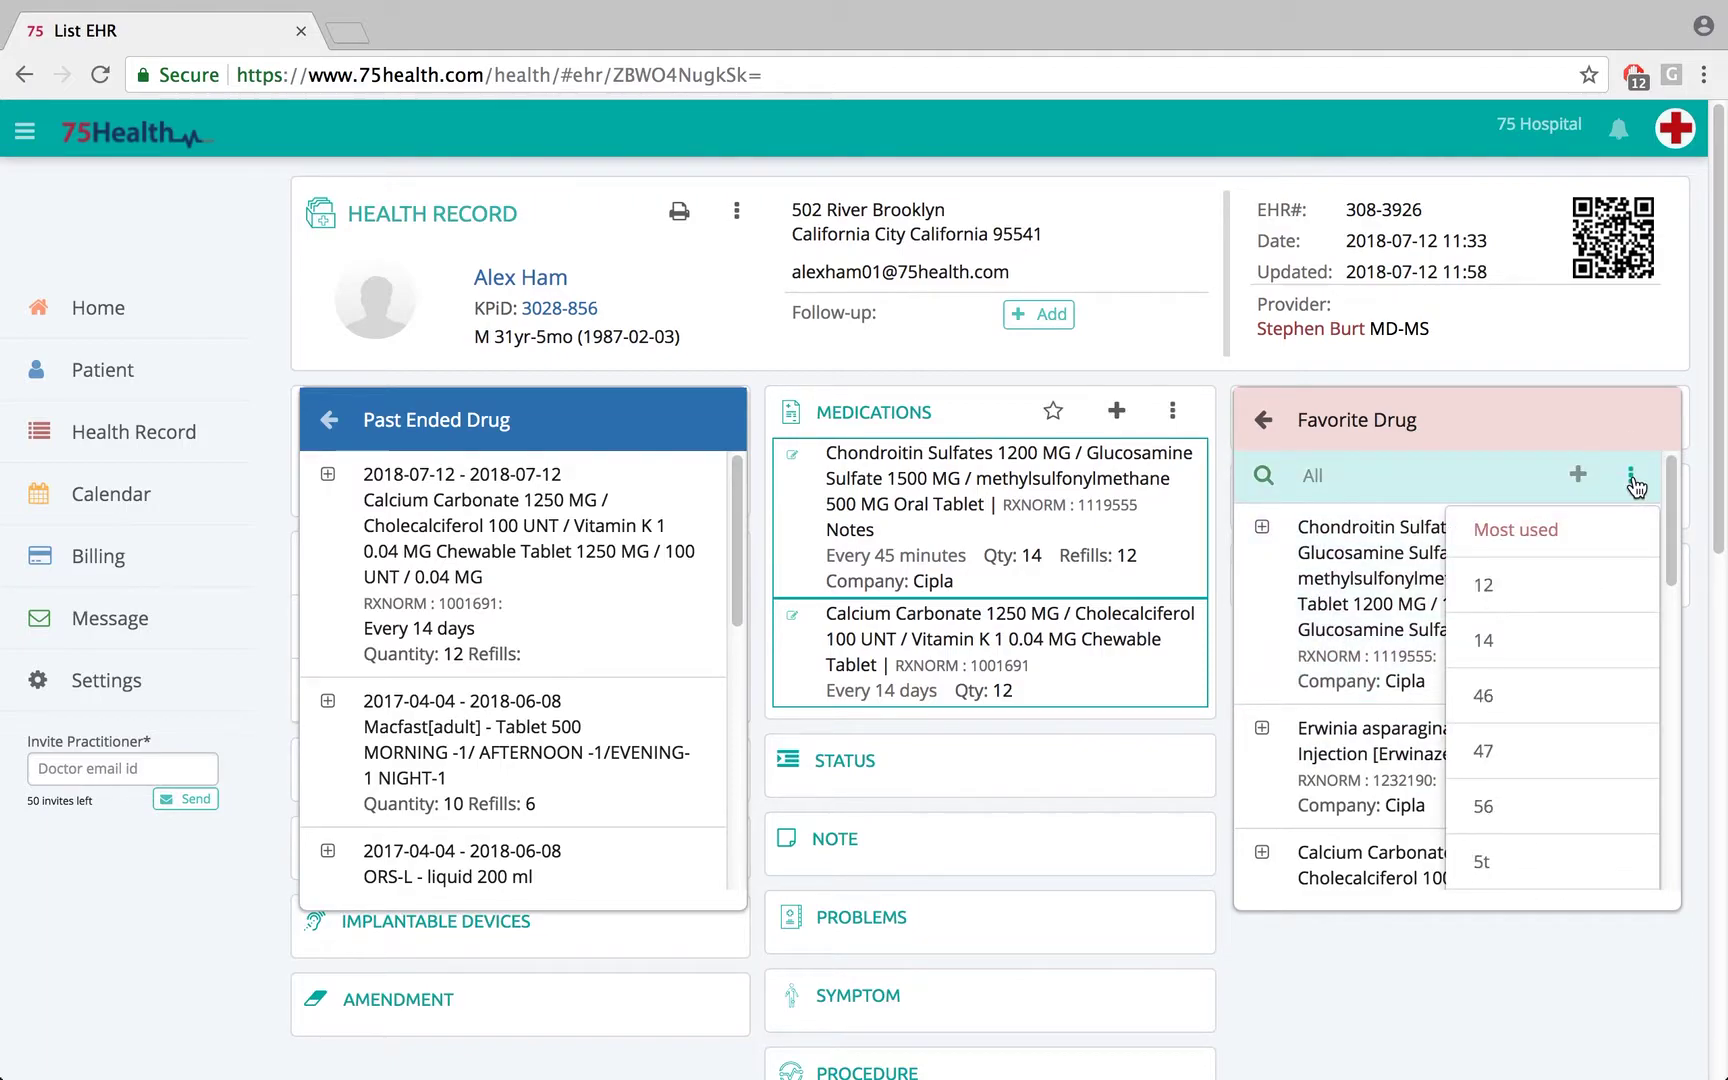
left_click(1484, 586)
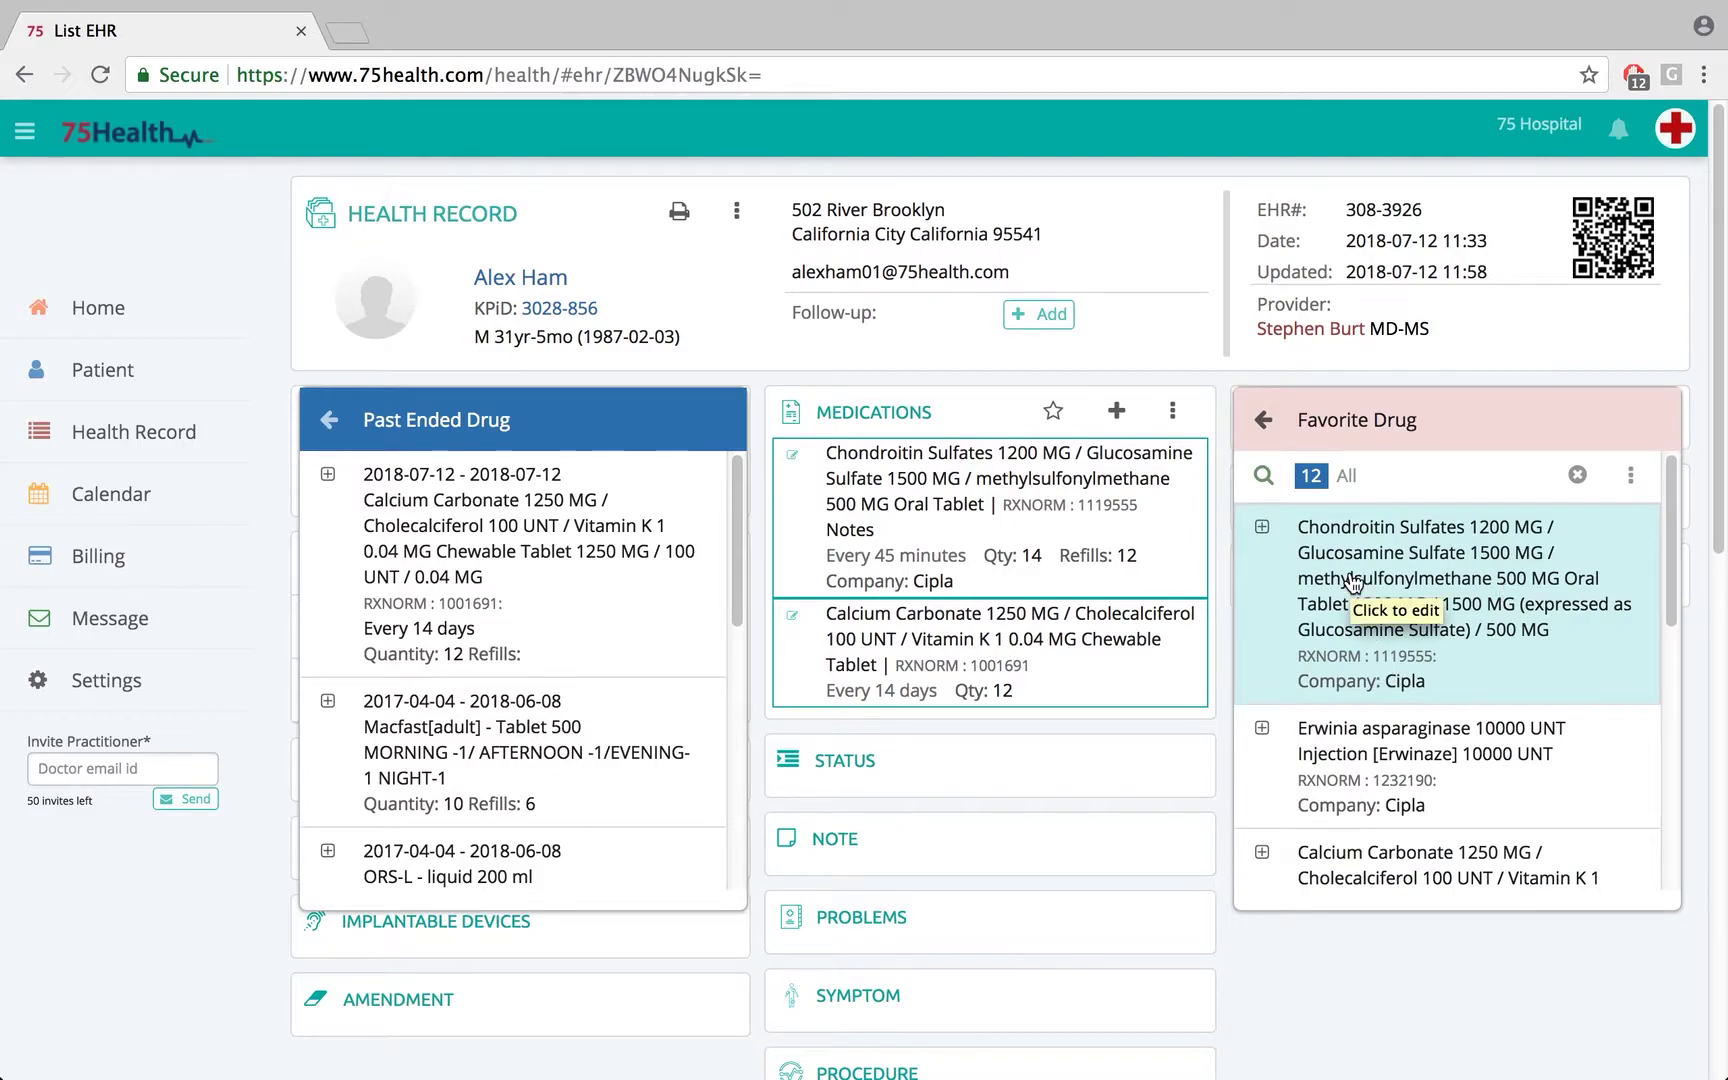
left_click(1263, 528)
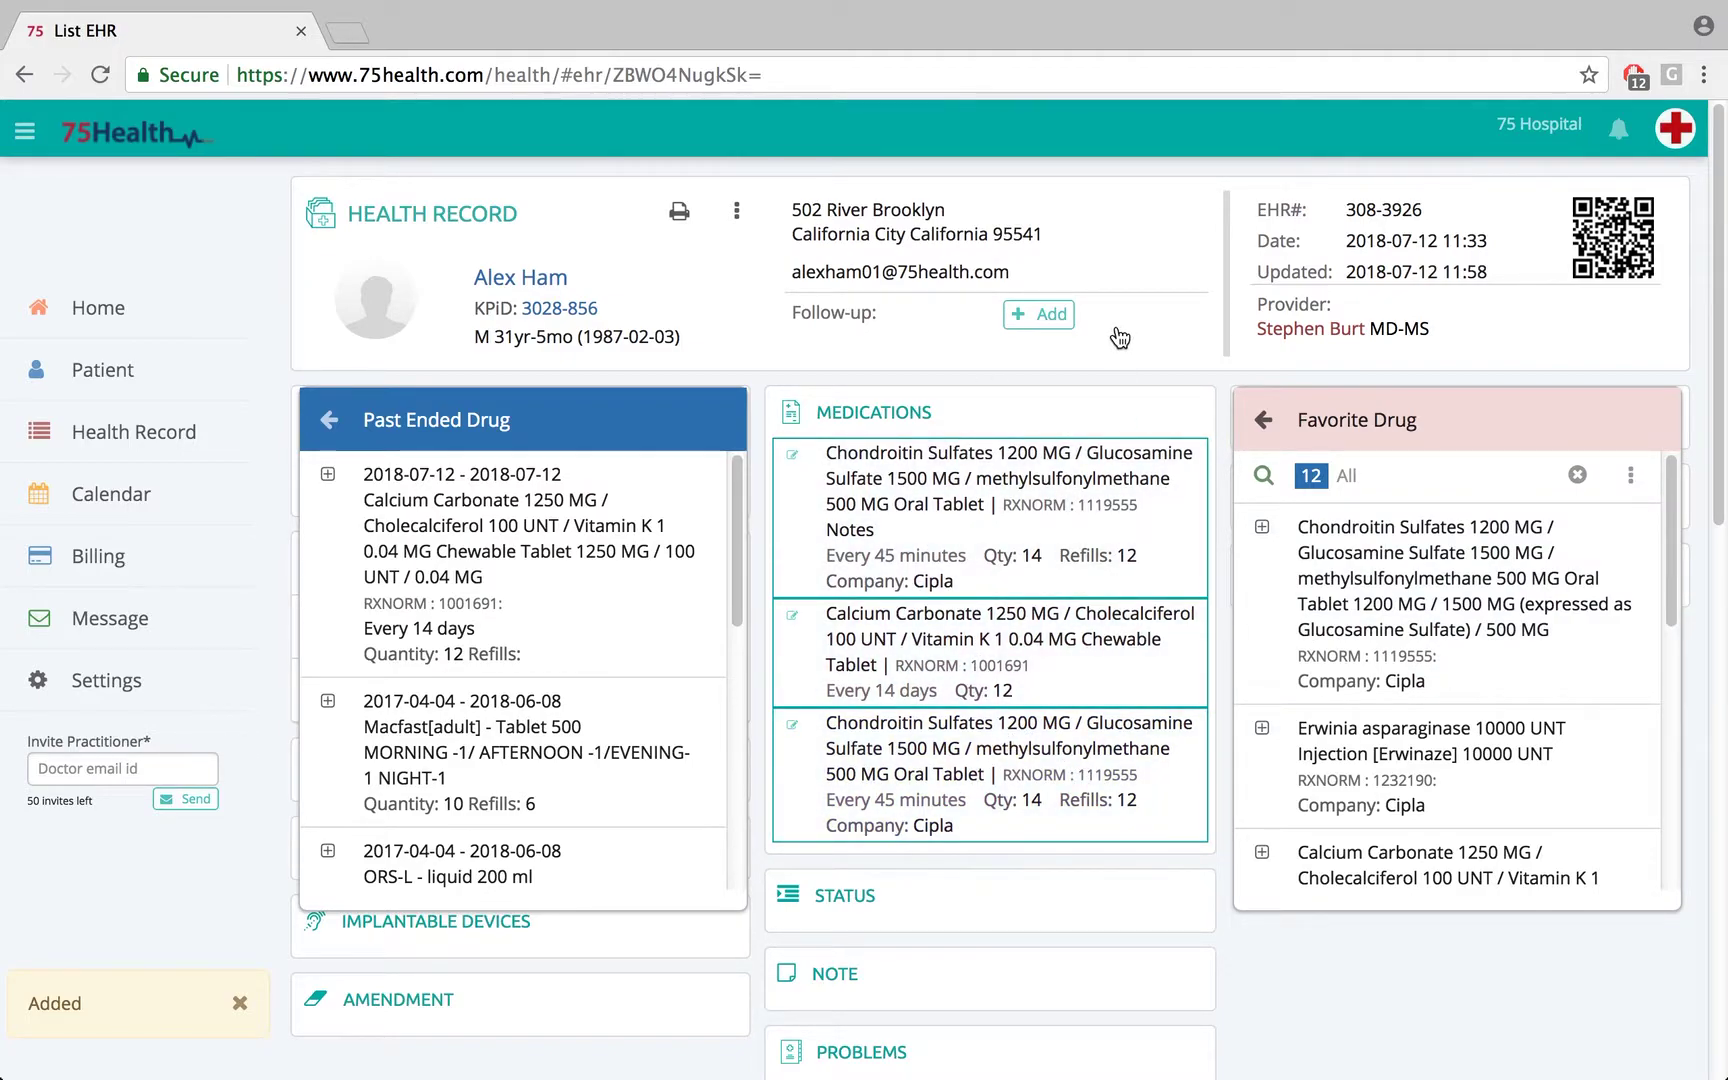
left_click(1184, 337)
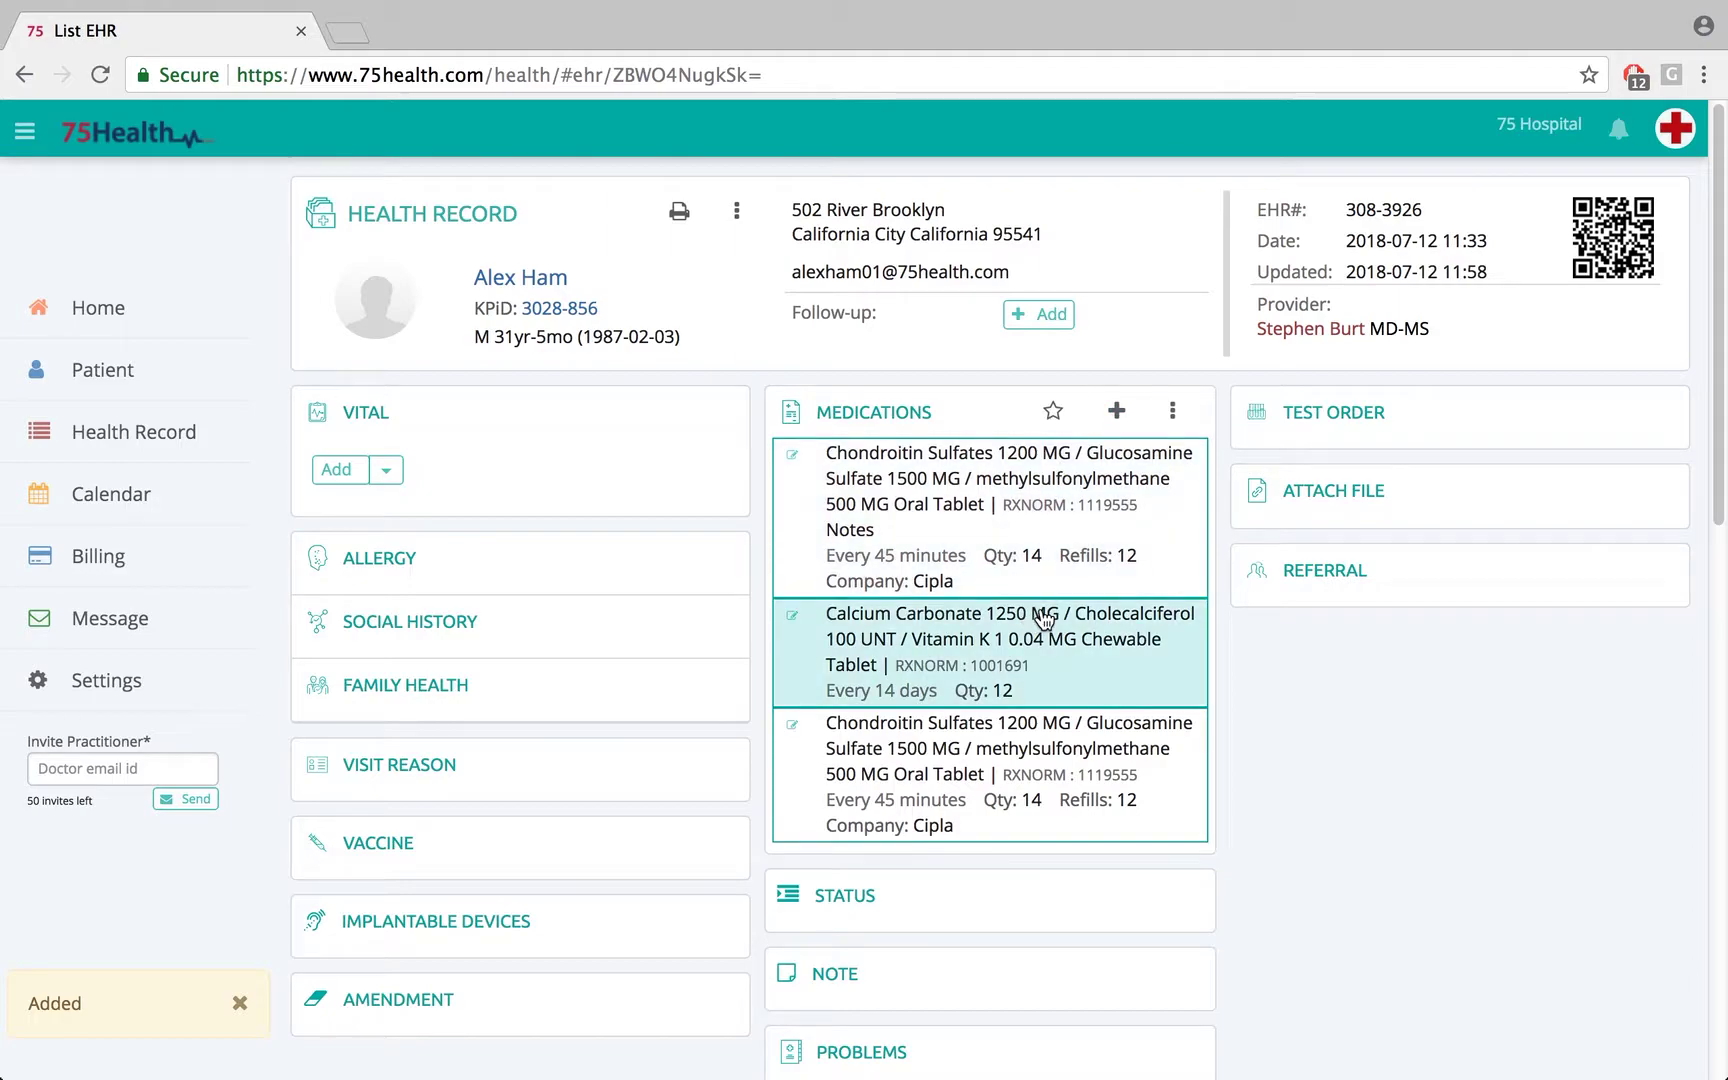
left_click(1174, 416)
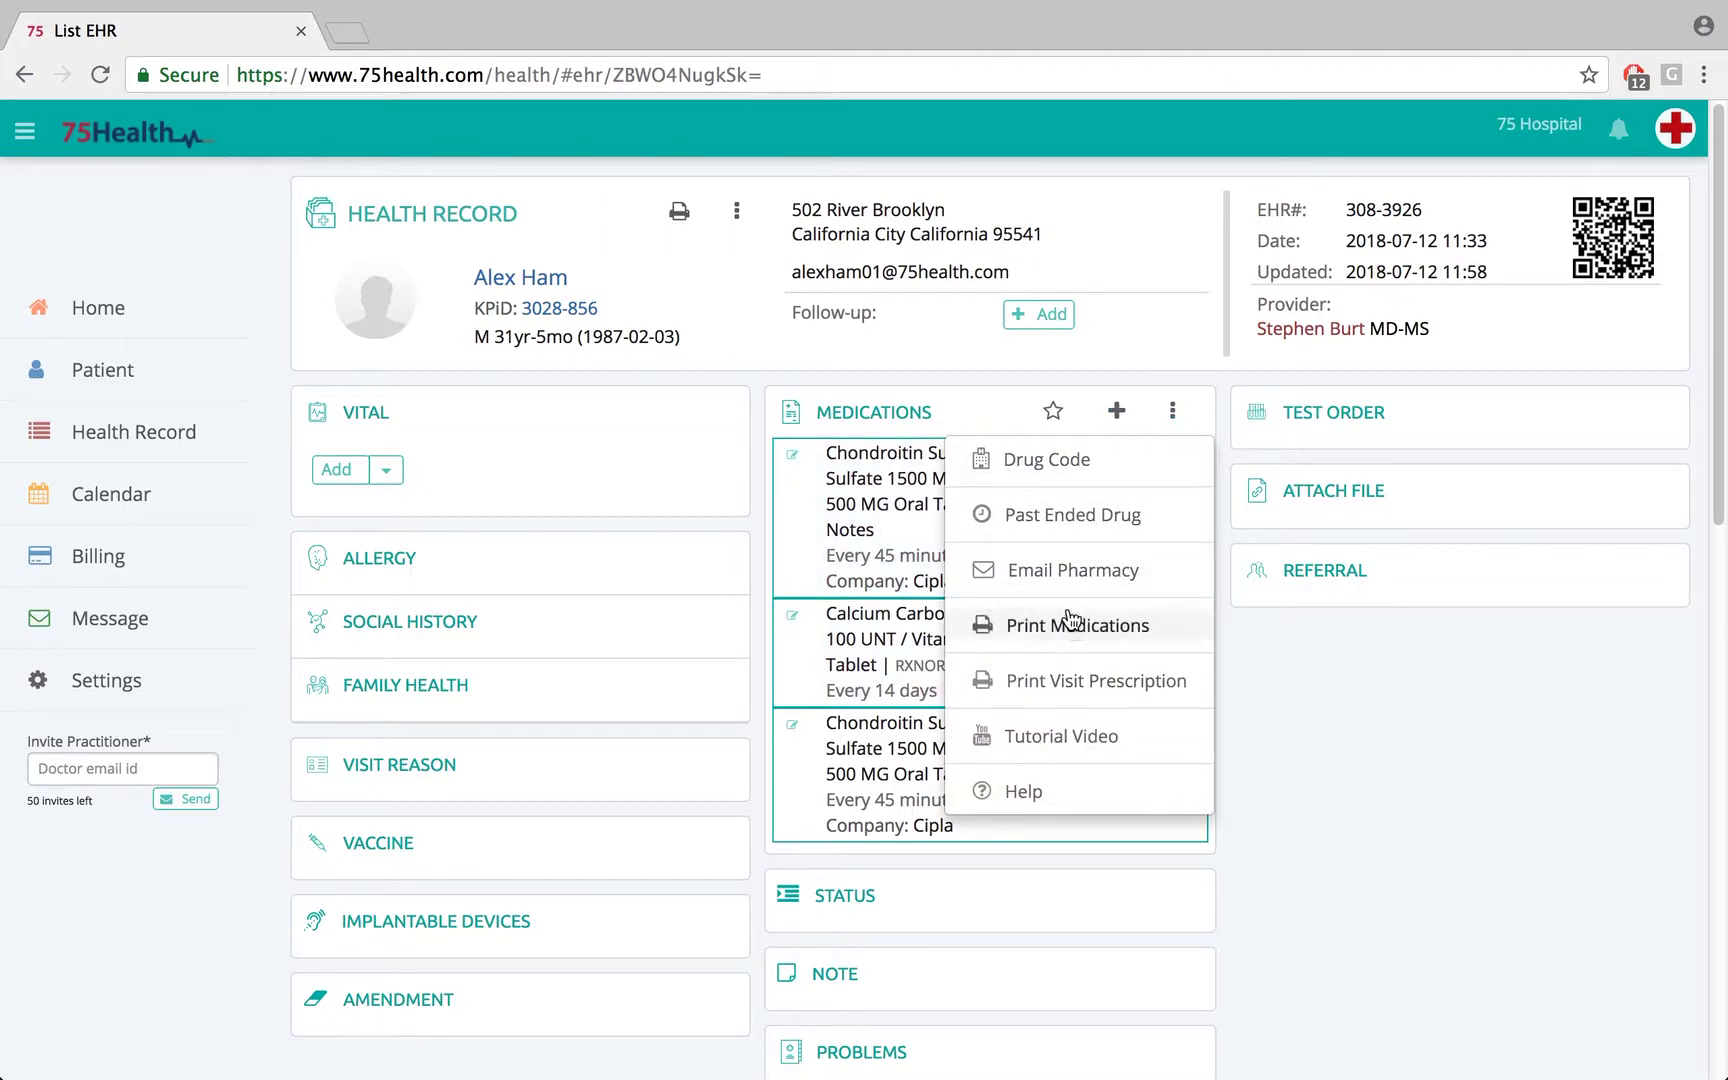
Add Demo Drug, drug code 13, to Medications from the saved drug codes.
left_click(1050, 464)
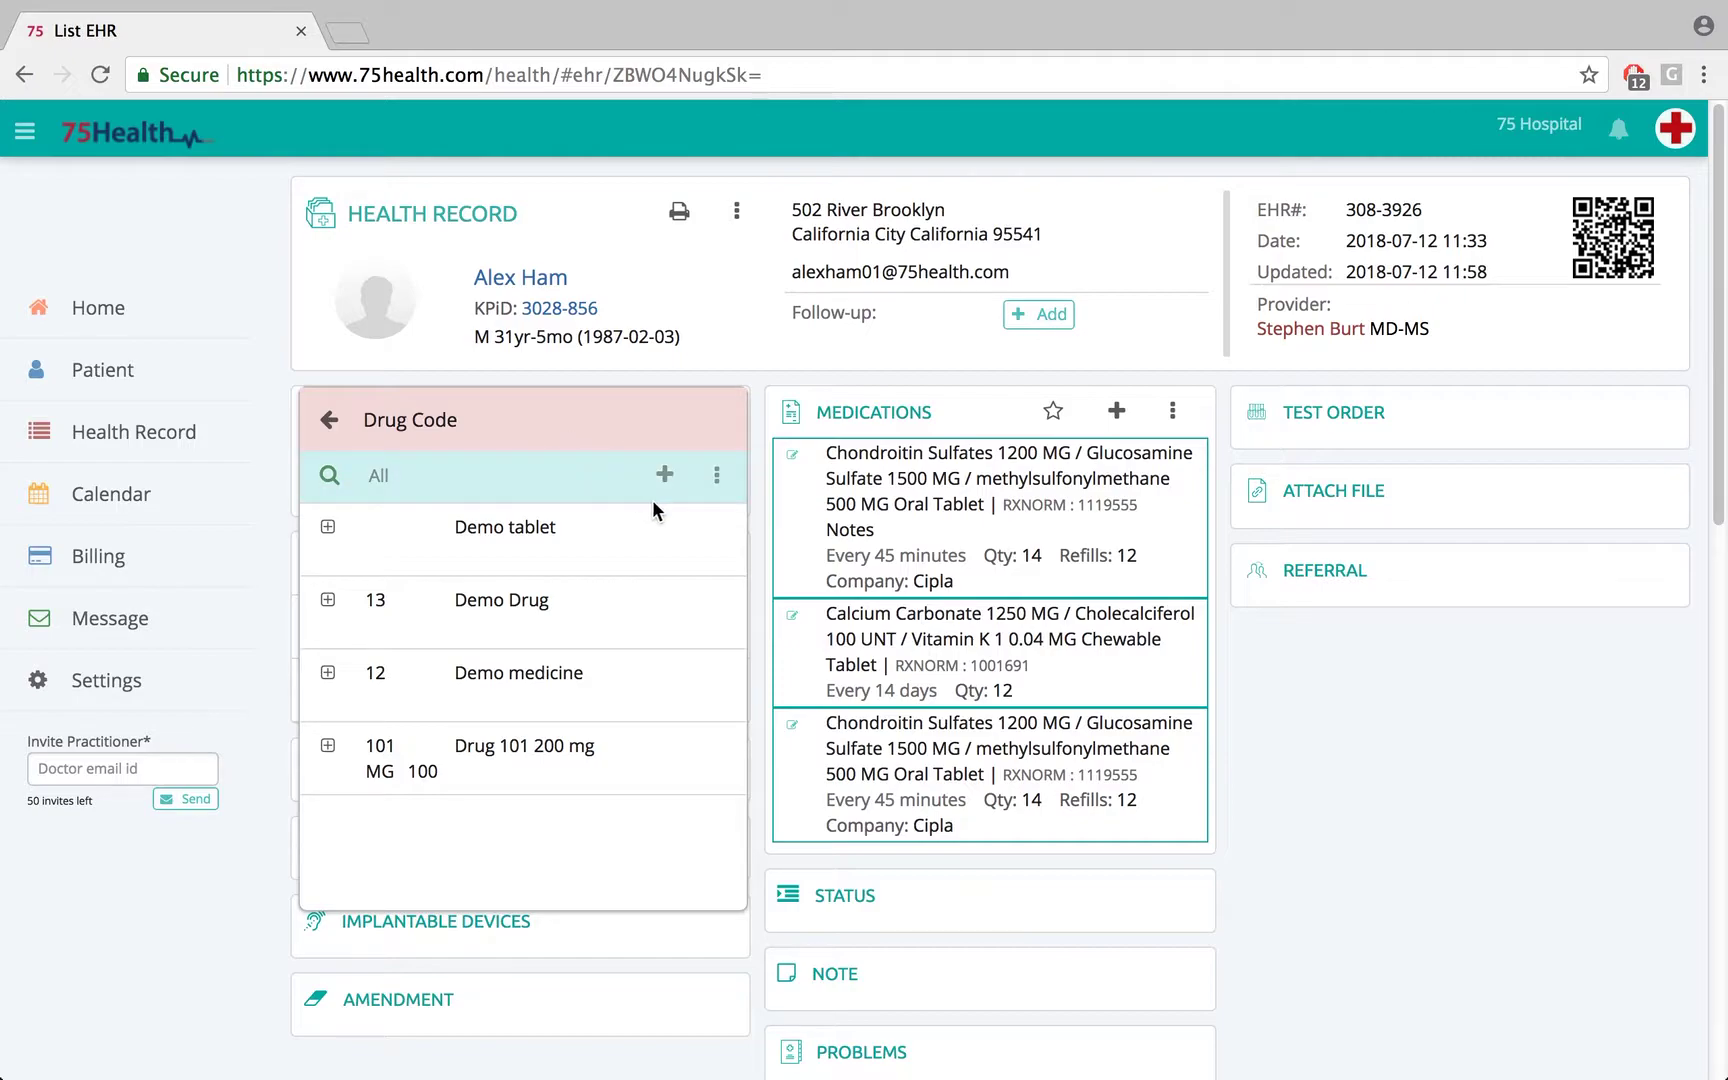
left_click(664, 476)
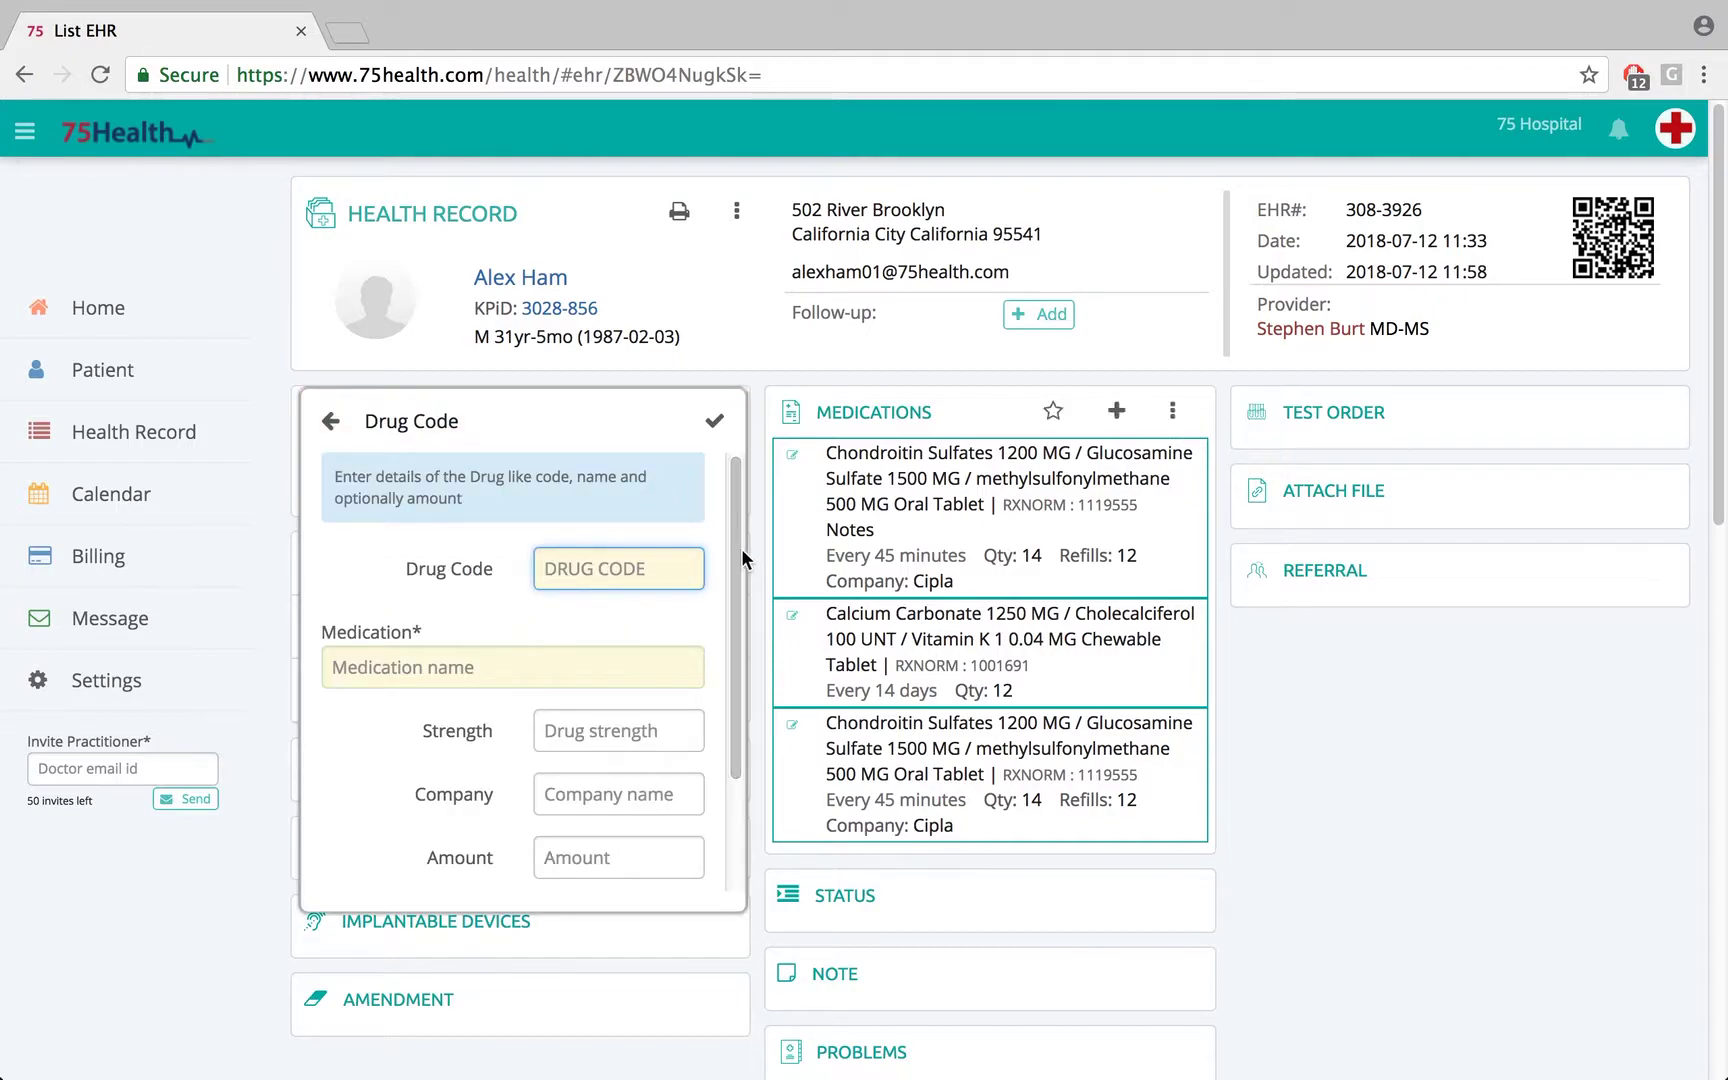
scroll(736, 550, "down", 2)
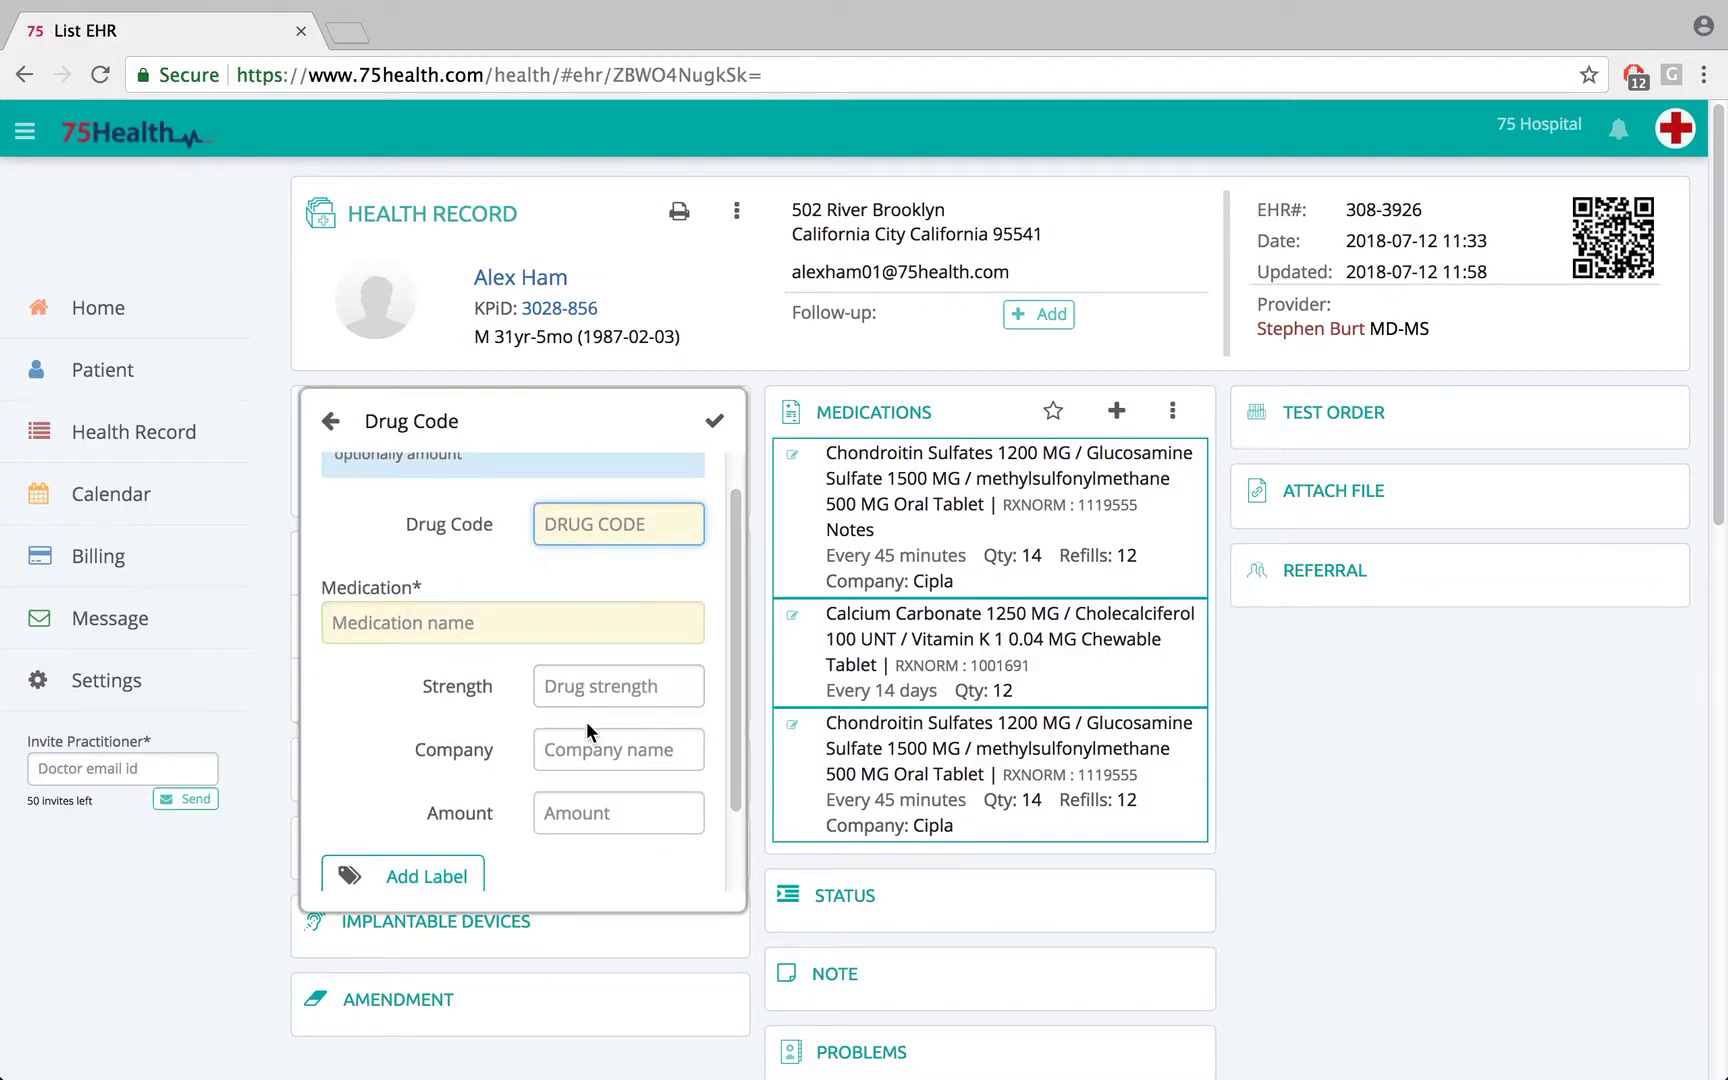
left_click_drag(734, 720, 645, 821)
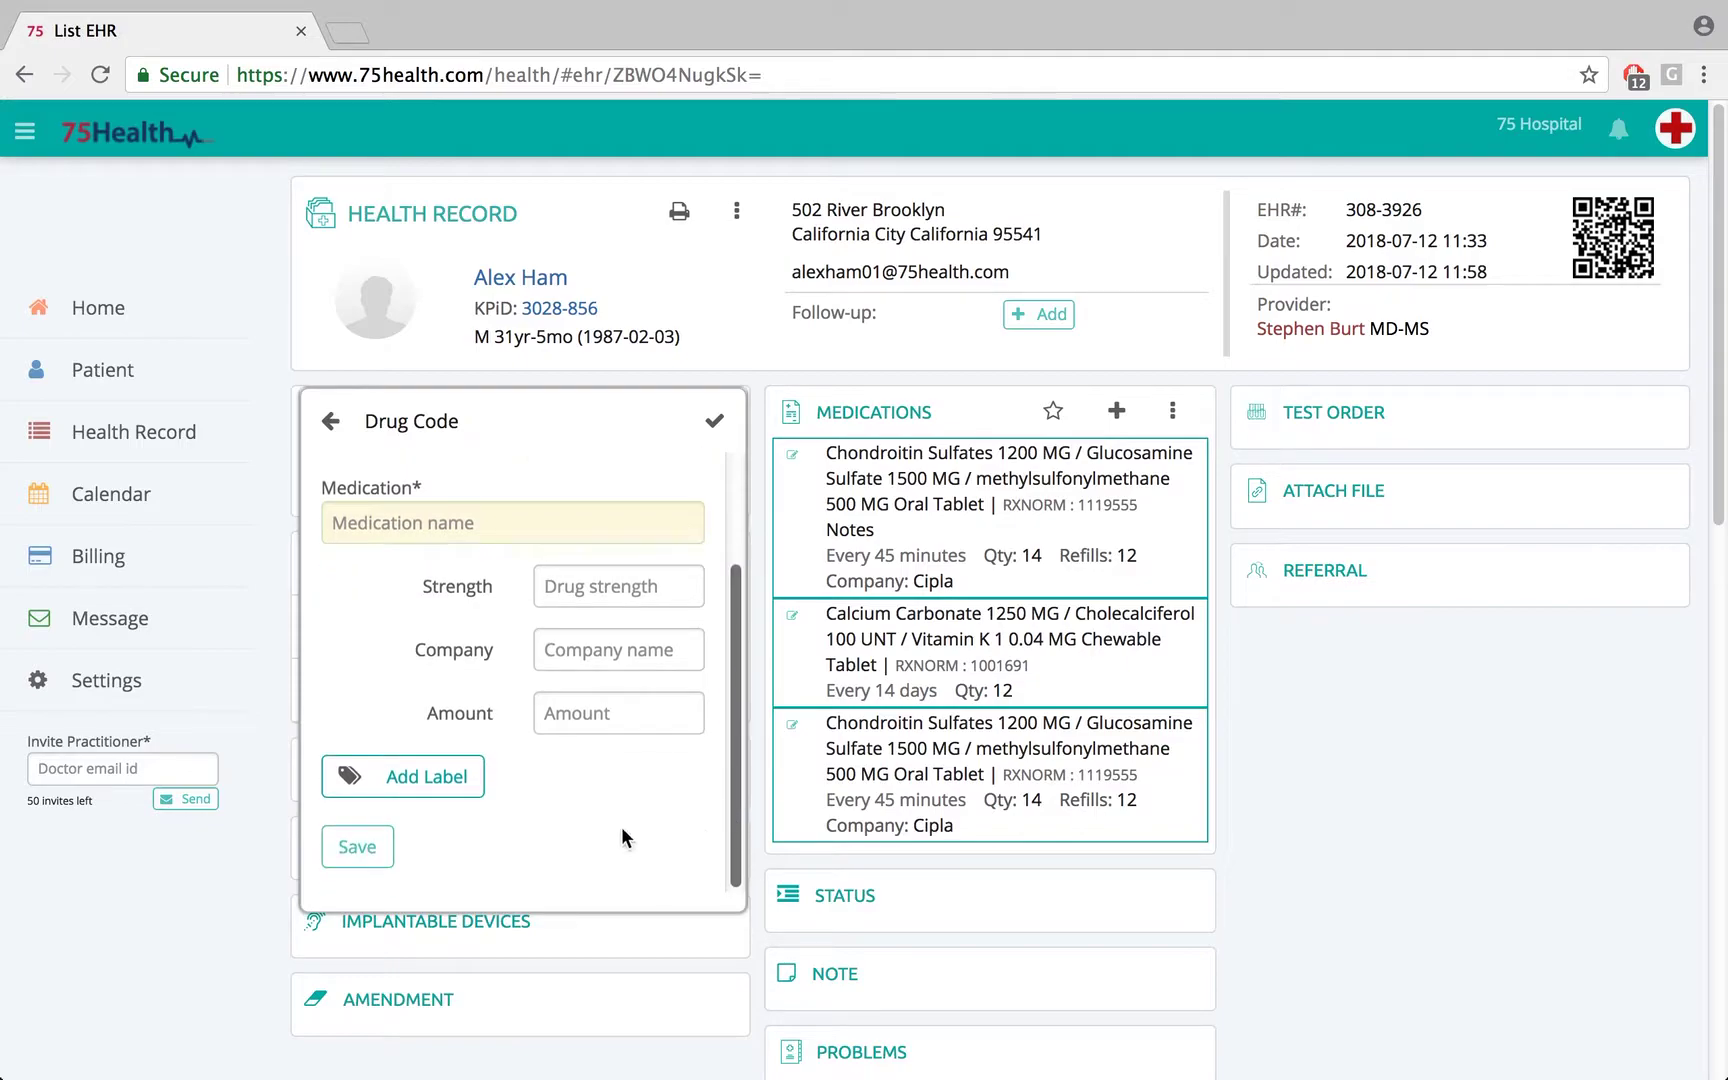
left_click(378, 848)
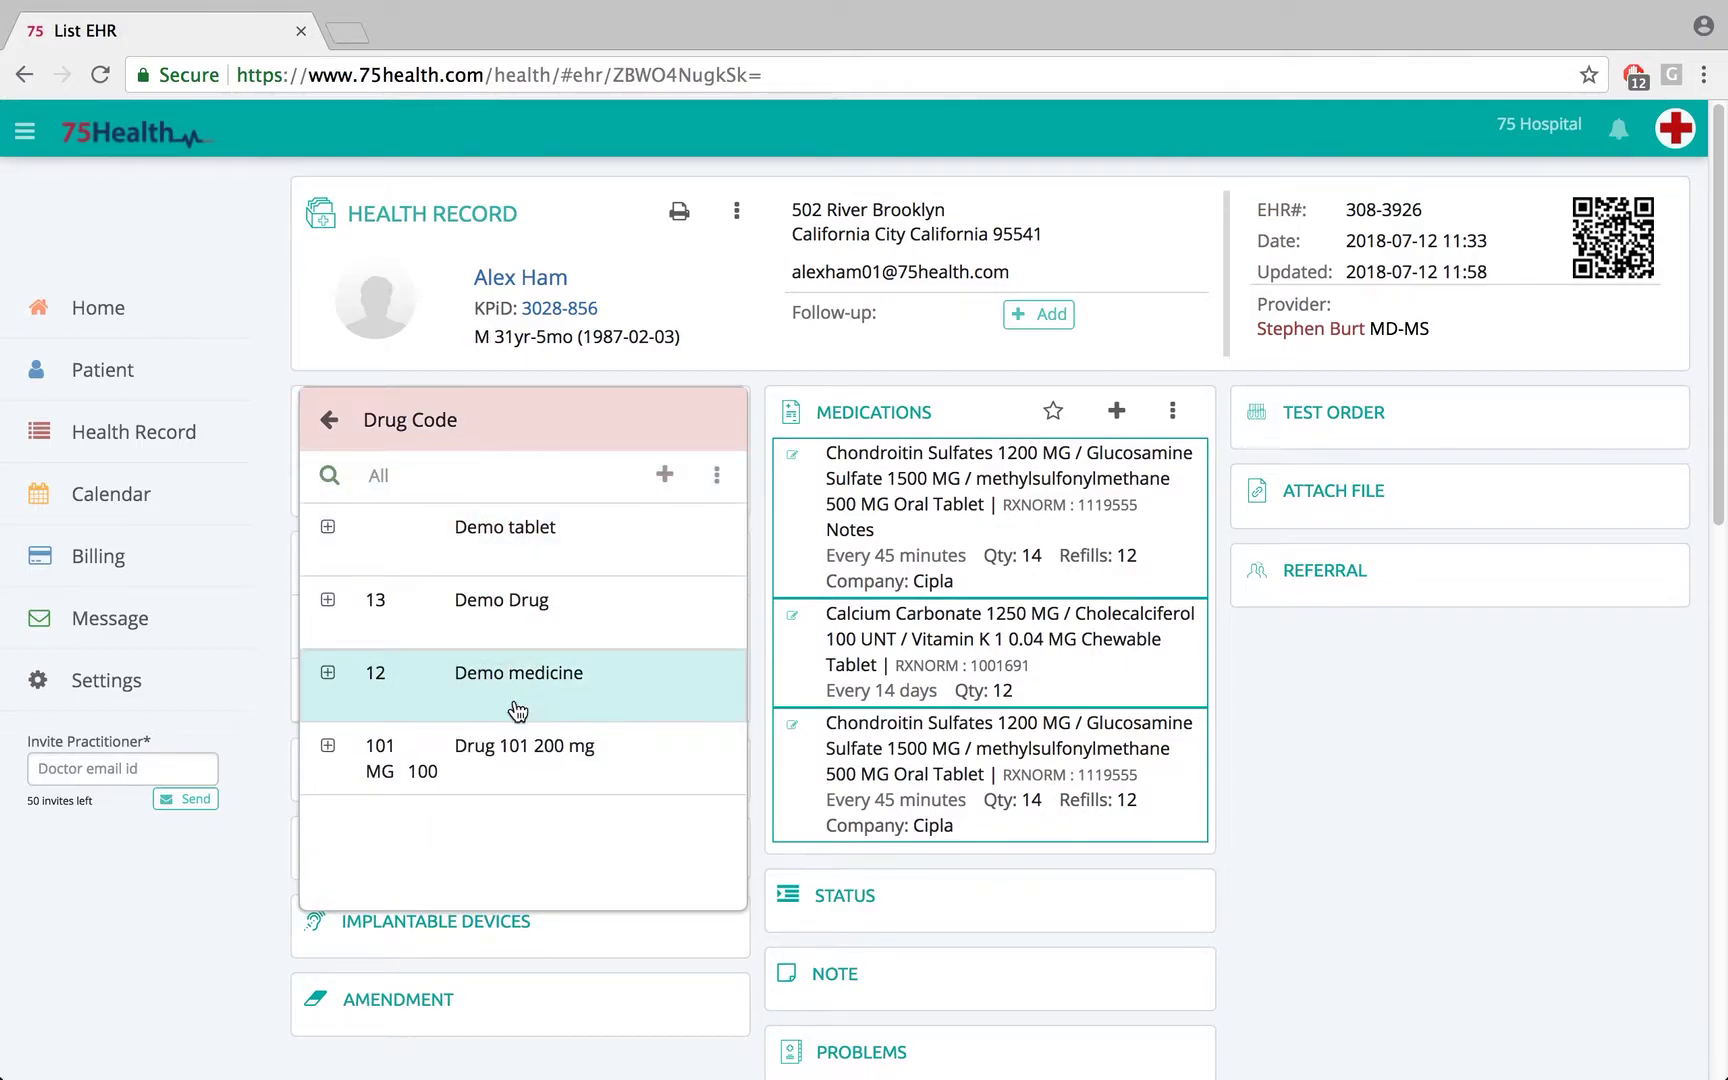
left_click(328, 606)
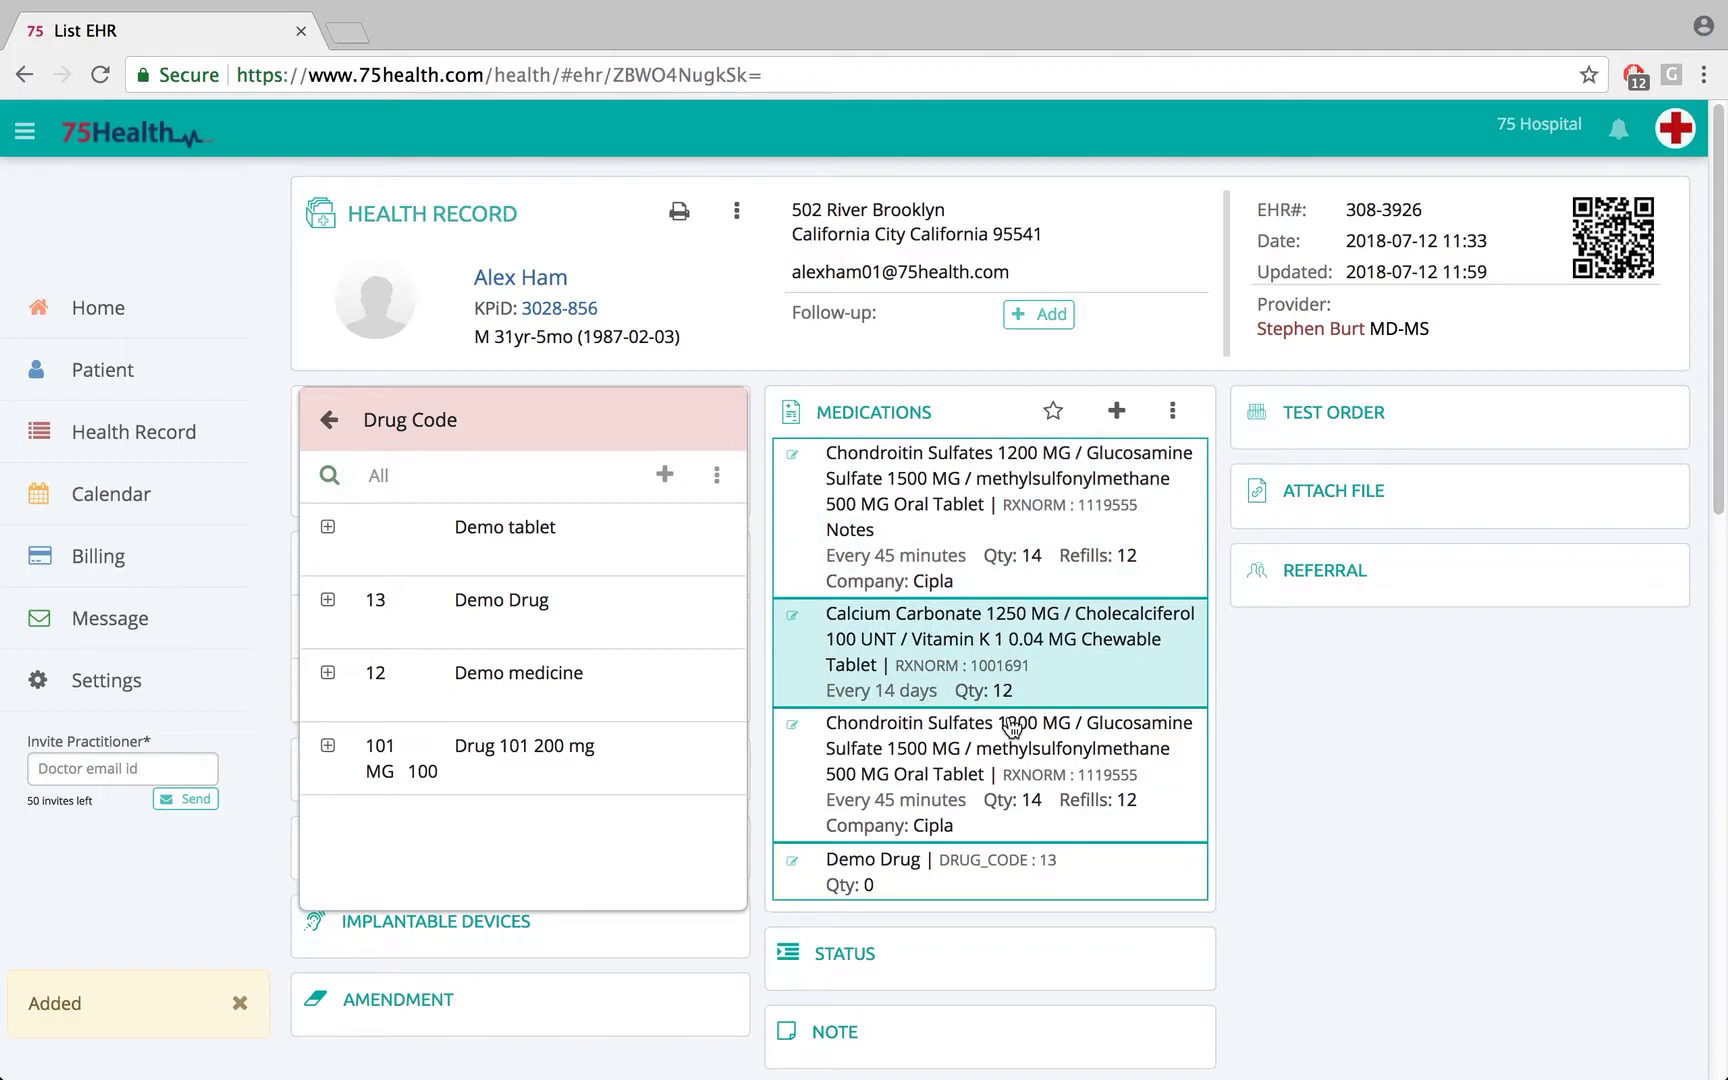
left_click(1141, 335)
Open the Favorite Pharmacy list from the Medications options and save a new pharmacy entry.
mouse_move(1170, 412)
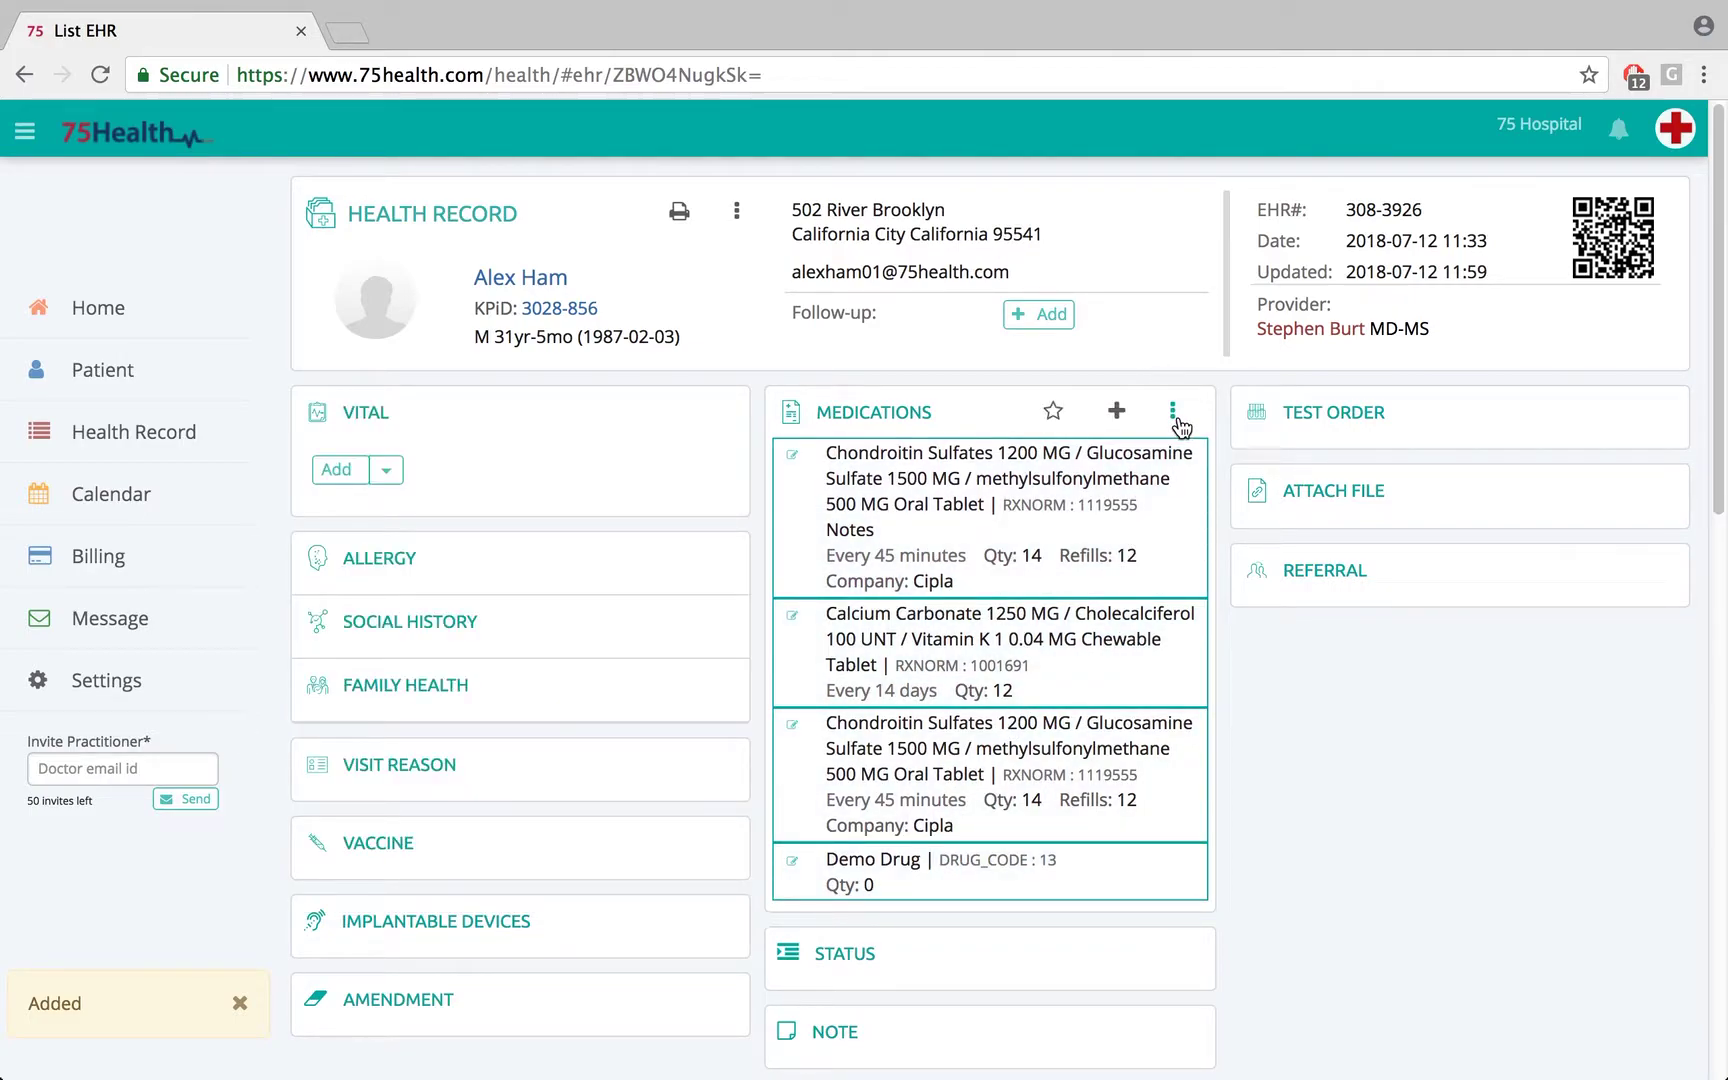
left_click(1174, 420)
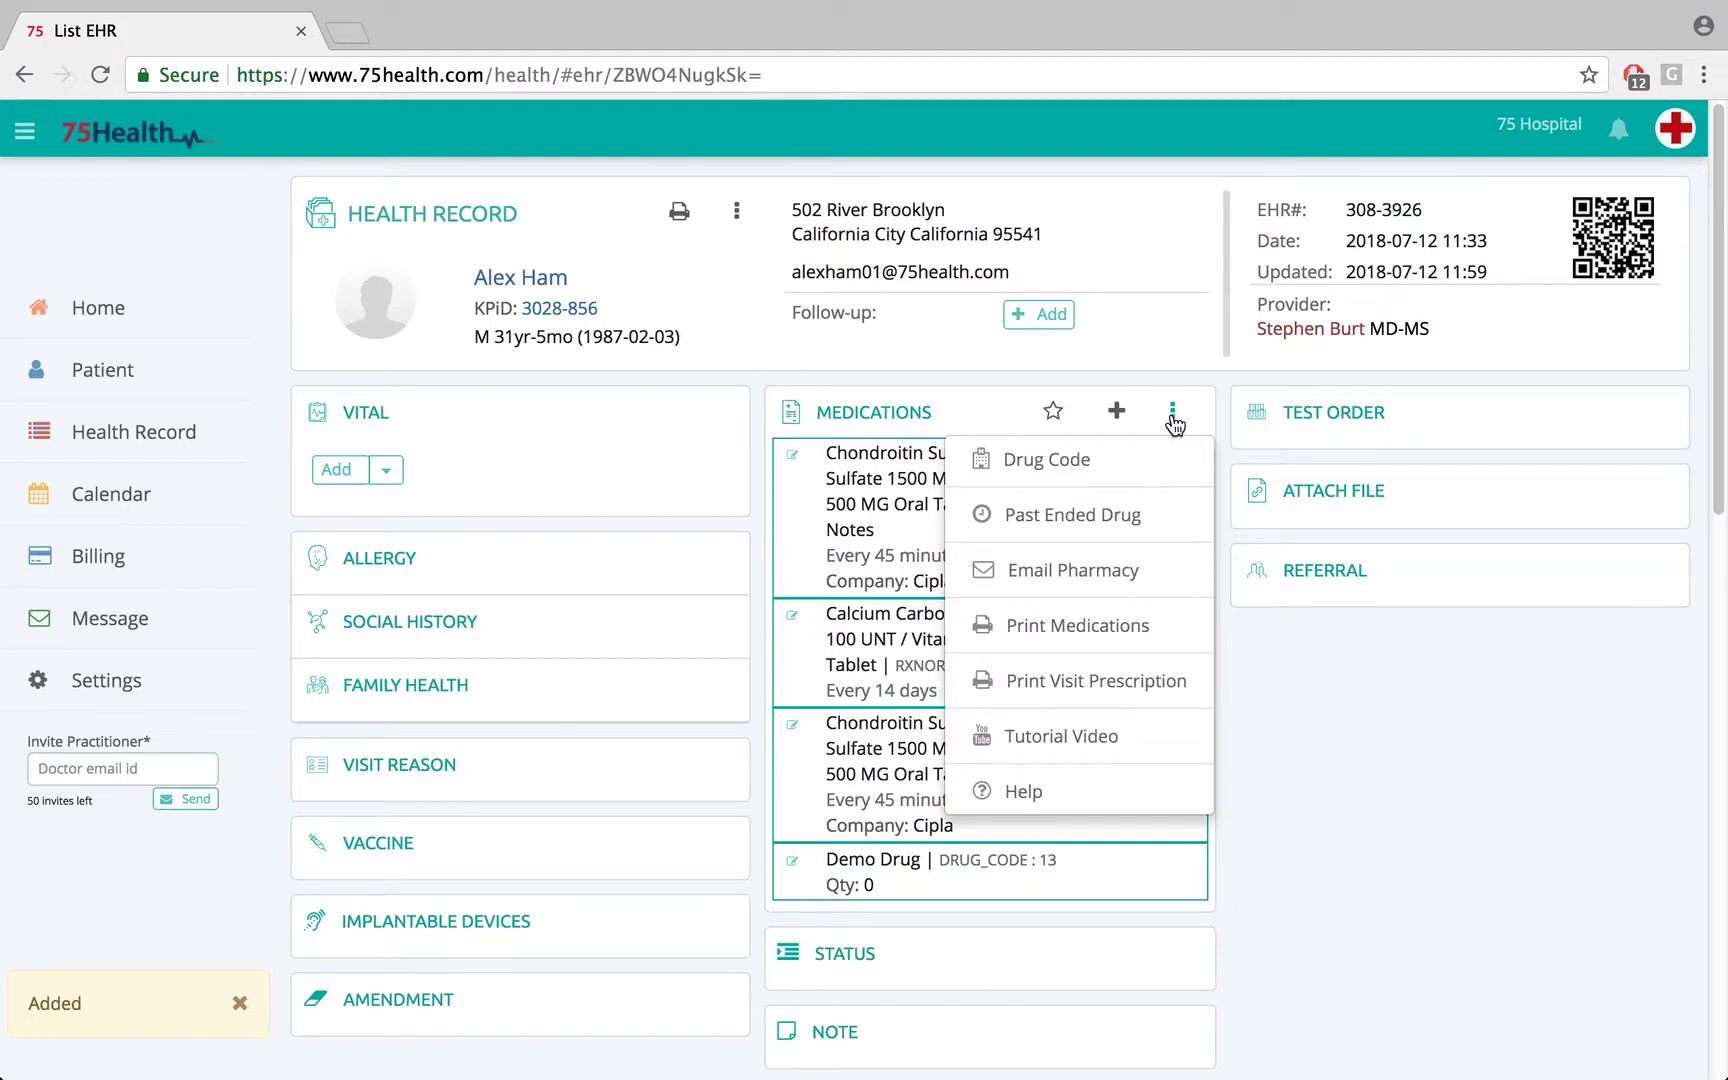
left_click(1046, 578)
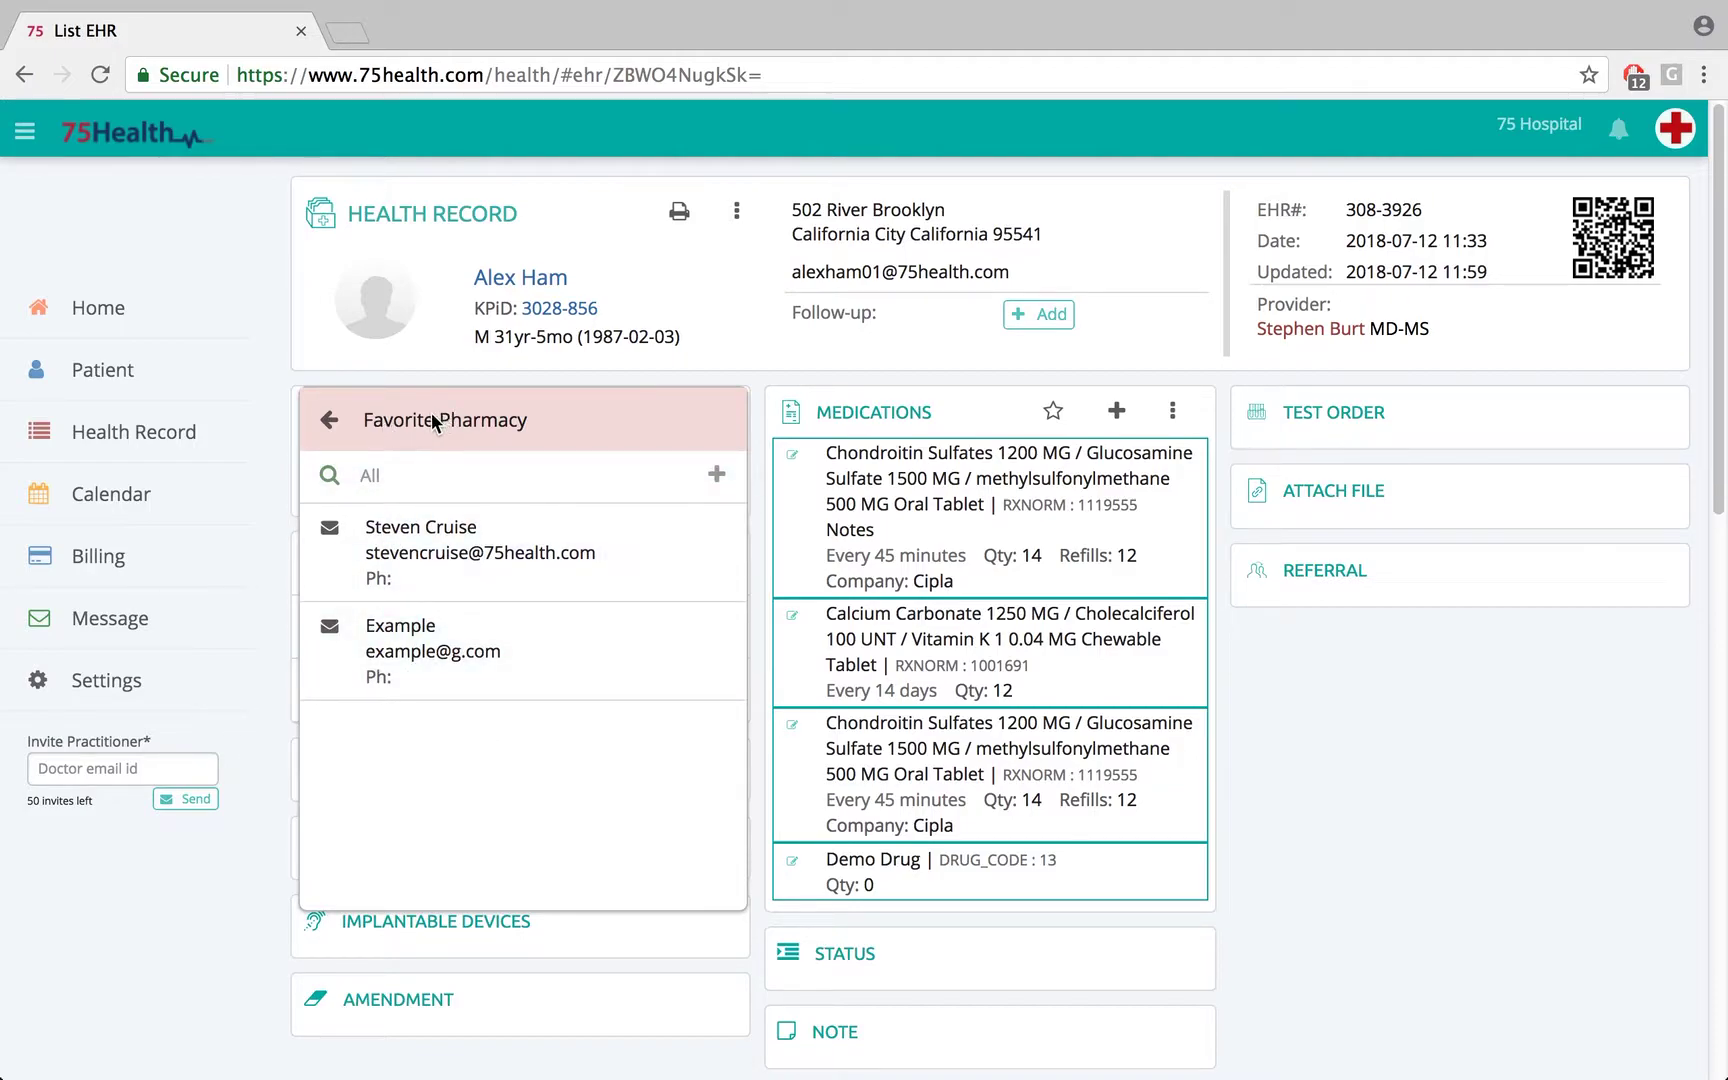
left_click(717, 476)
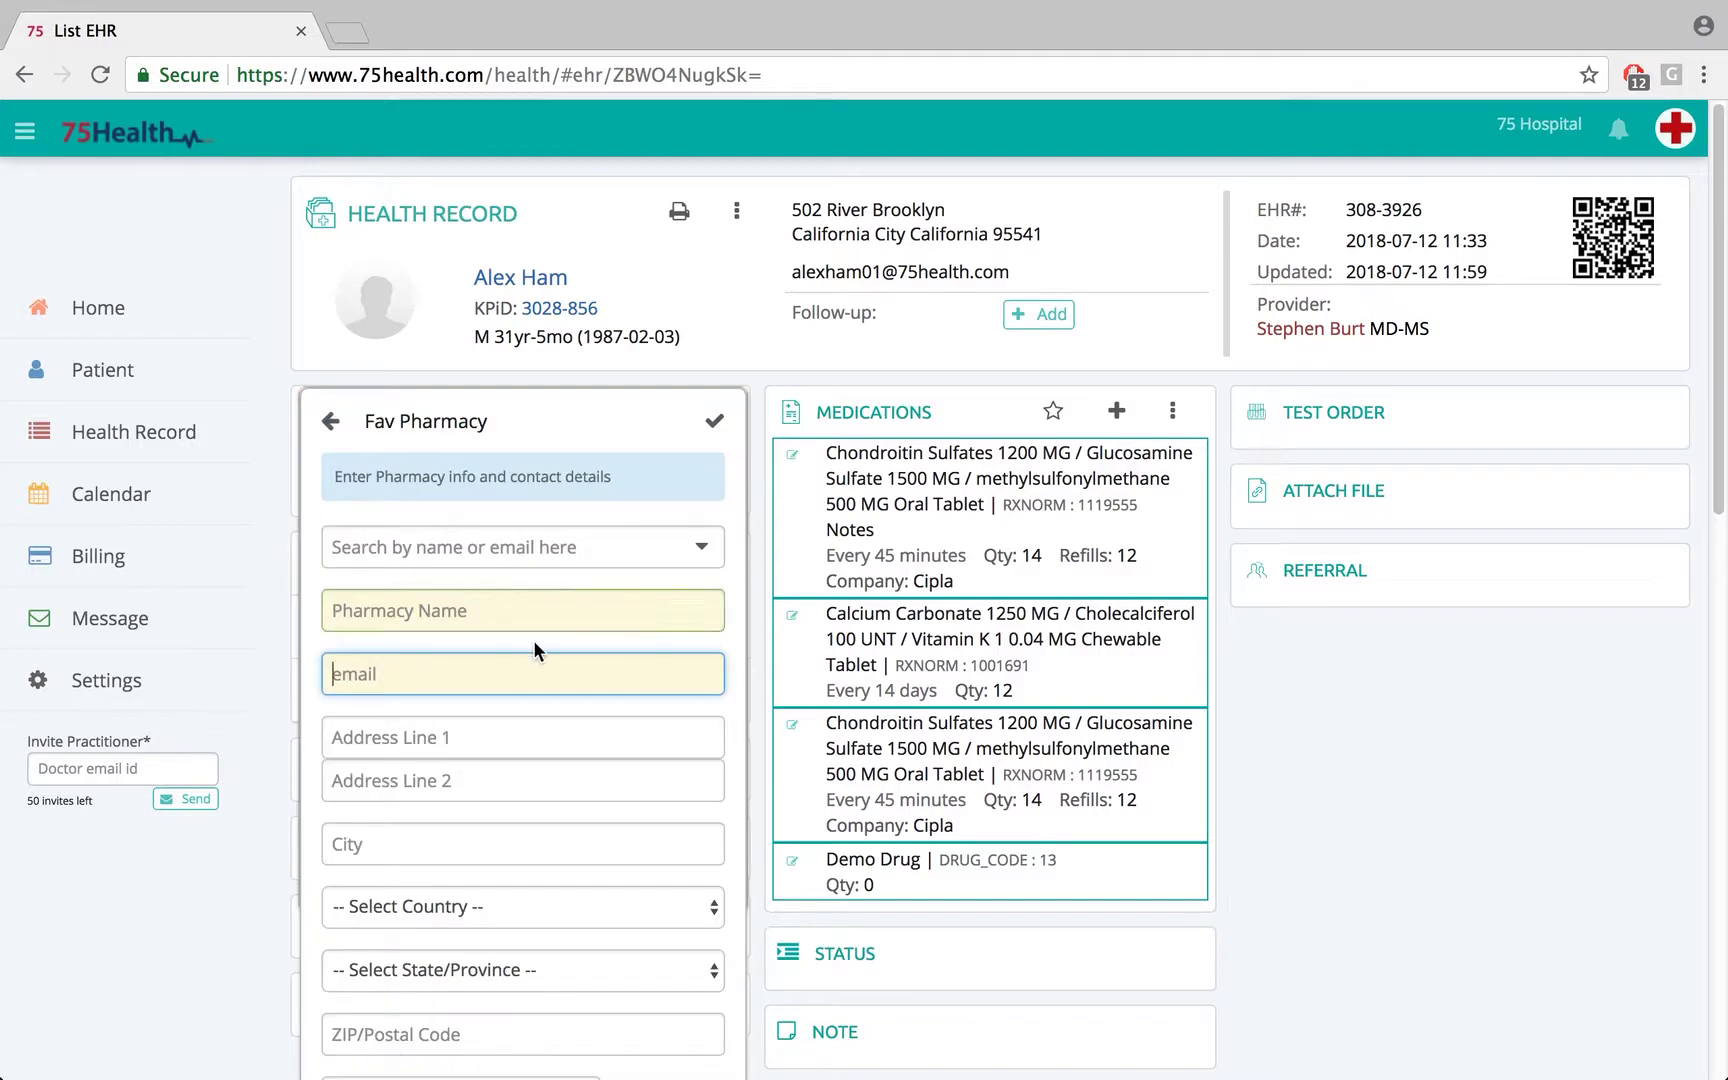
scroll(1716, 480, "down", 1)
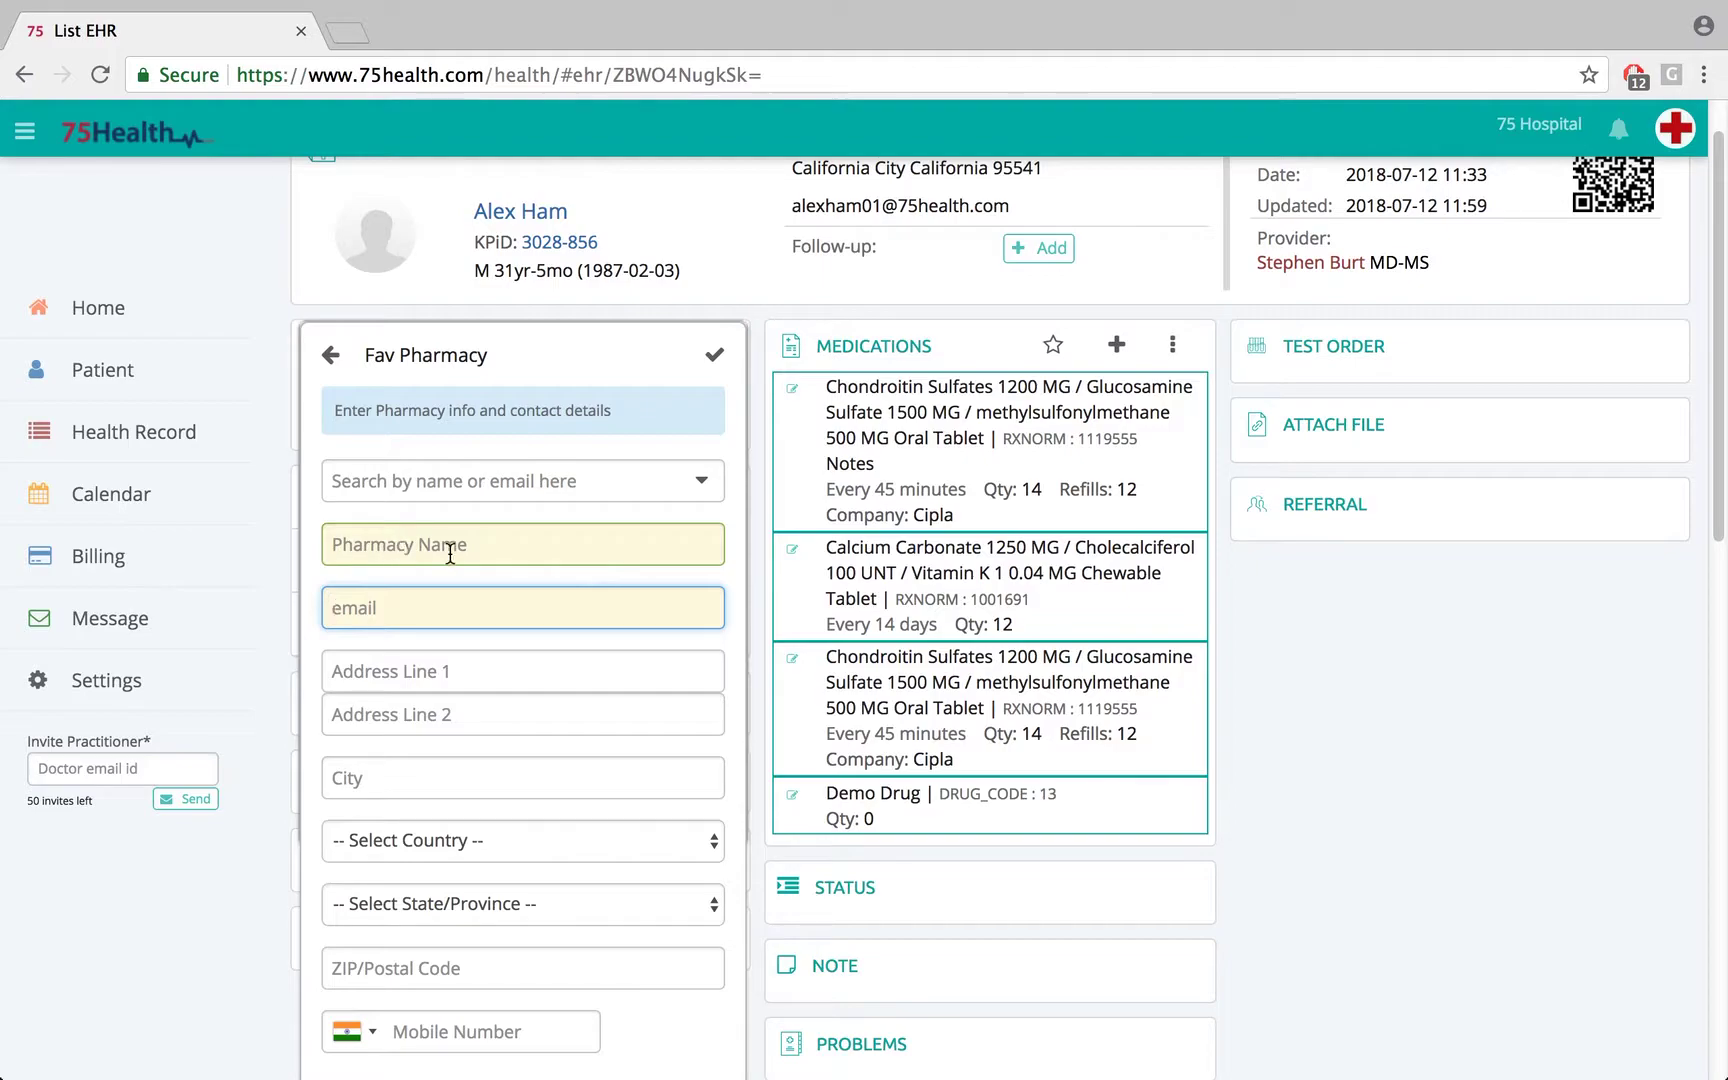
scroll(1716, 540, "down", 3)
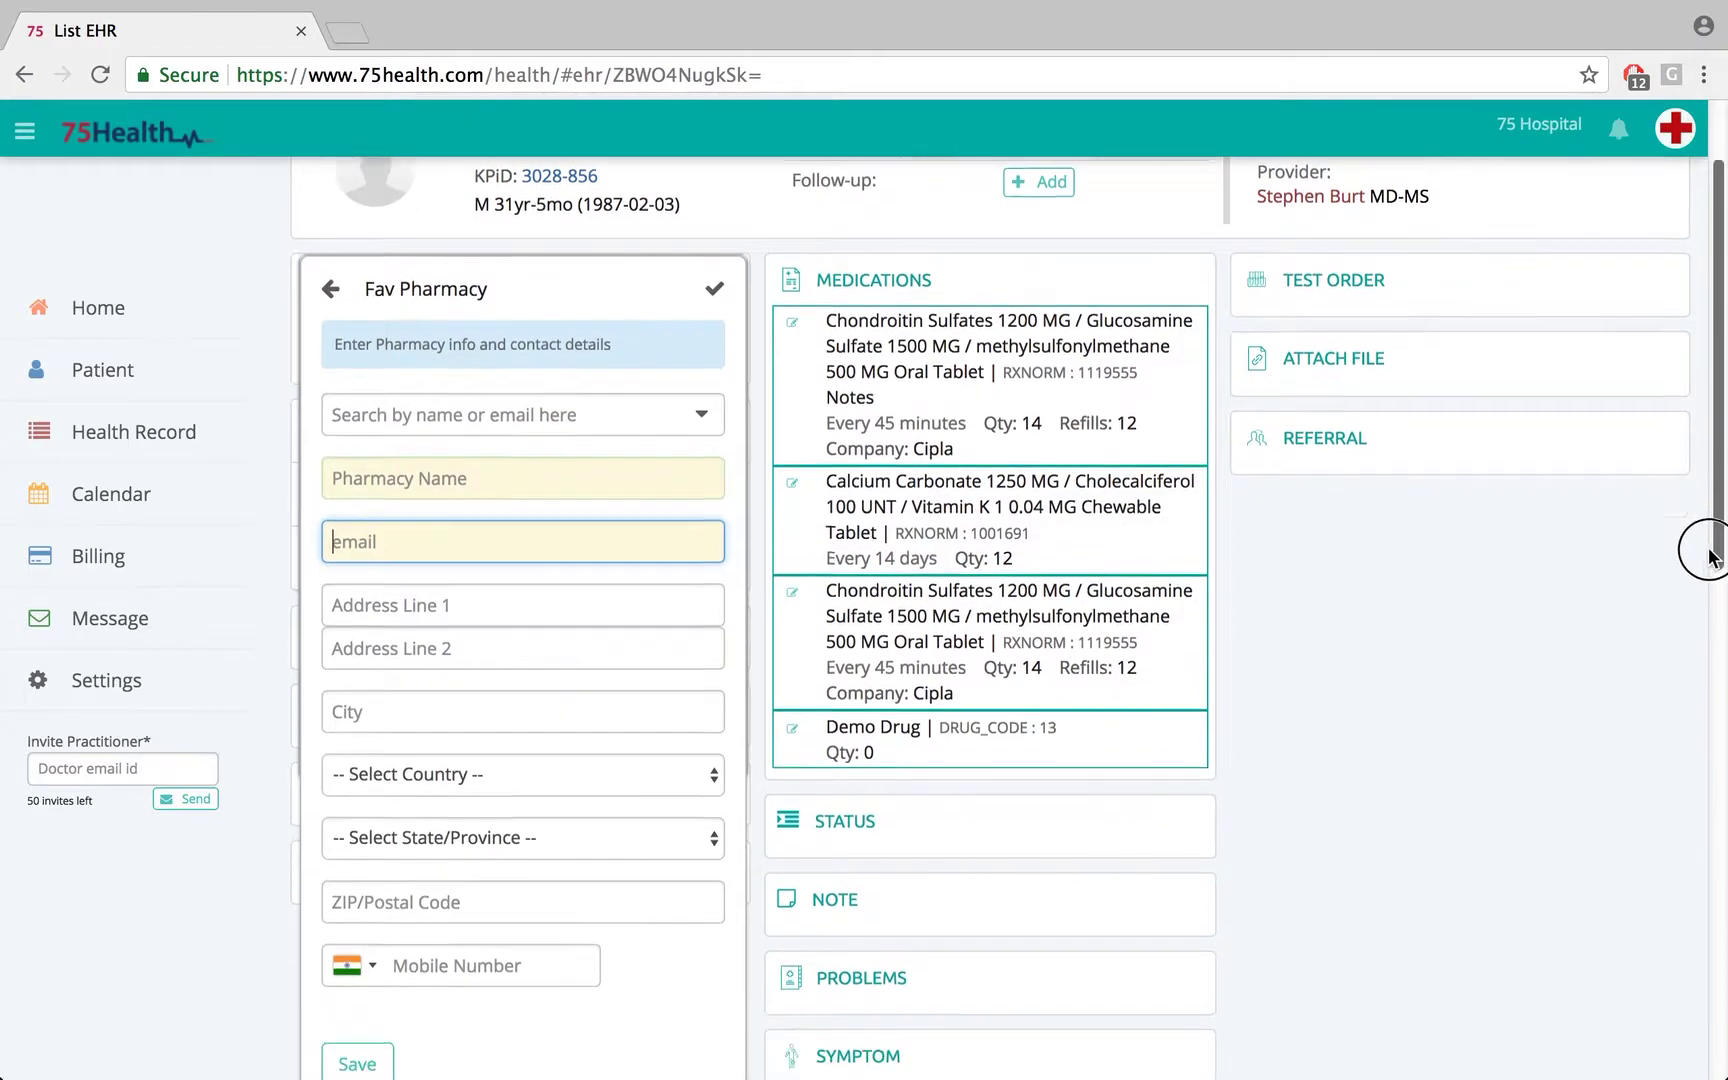
left_click(360, 953)
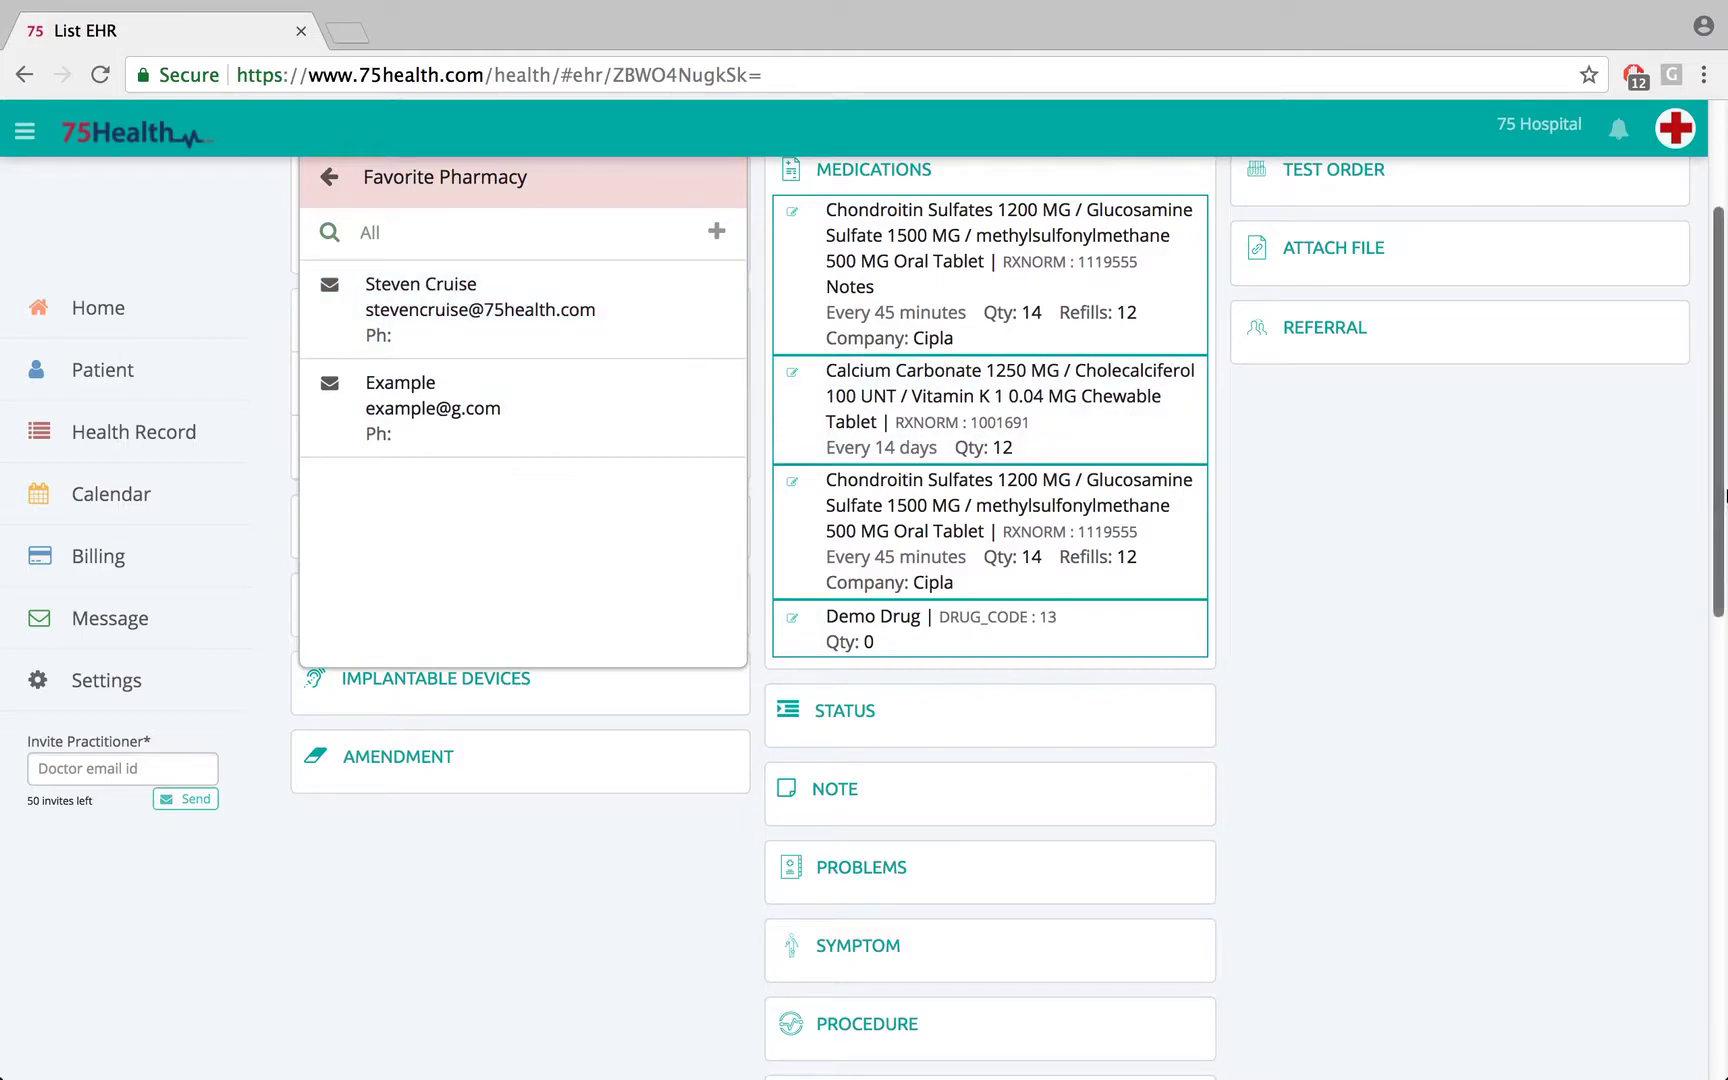
Email the prescription to the first favourite pharmacy, confirm, and close the pharmacy list.
left_click_drag(1718, 487, 1709, 390)
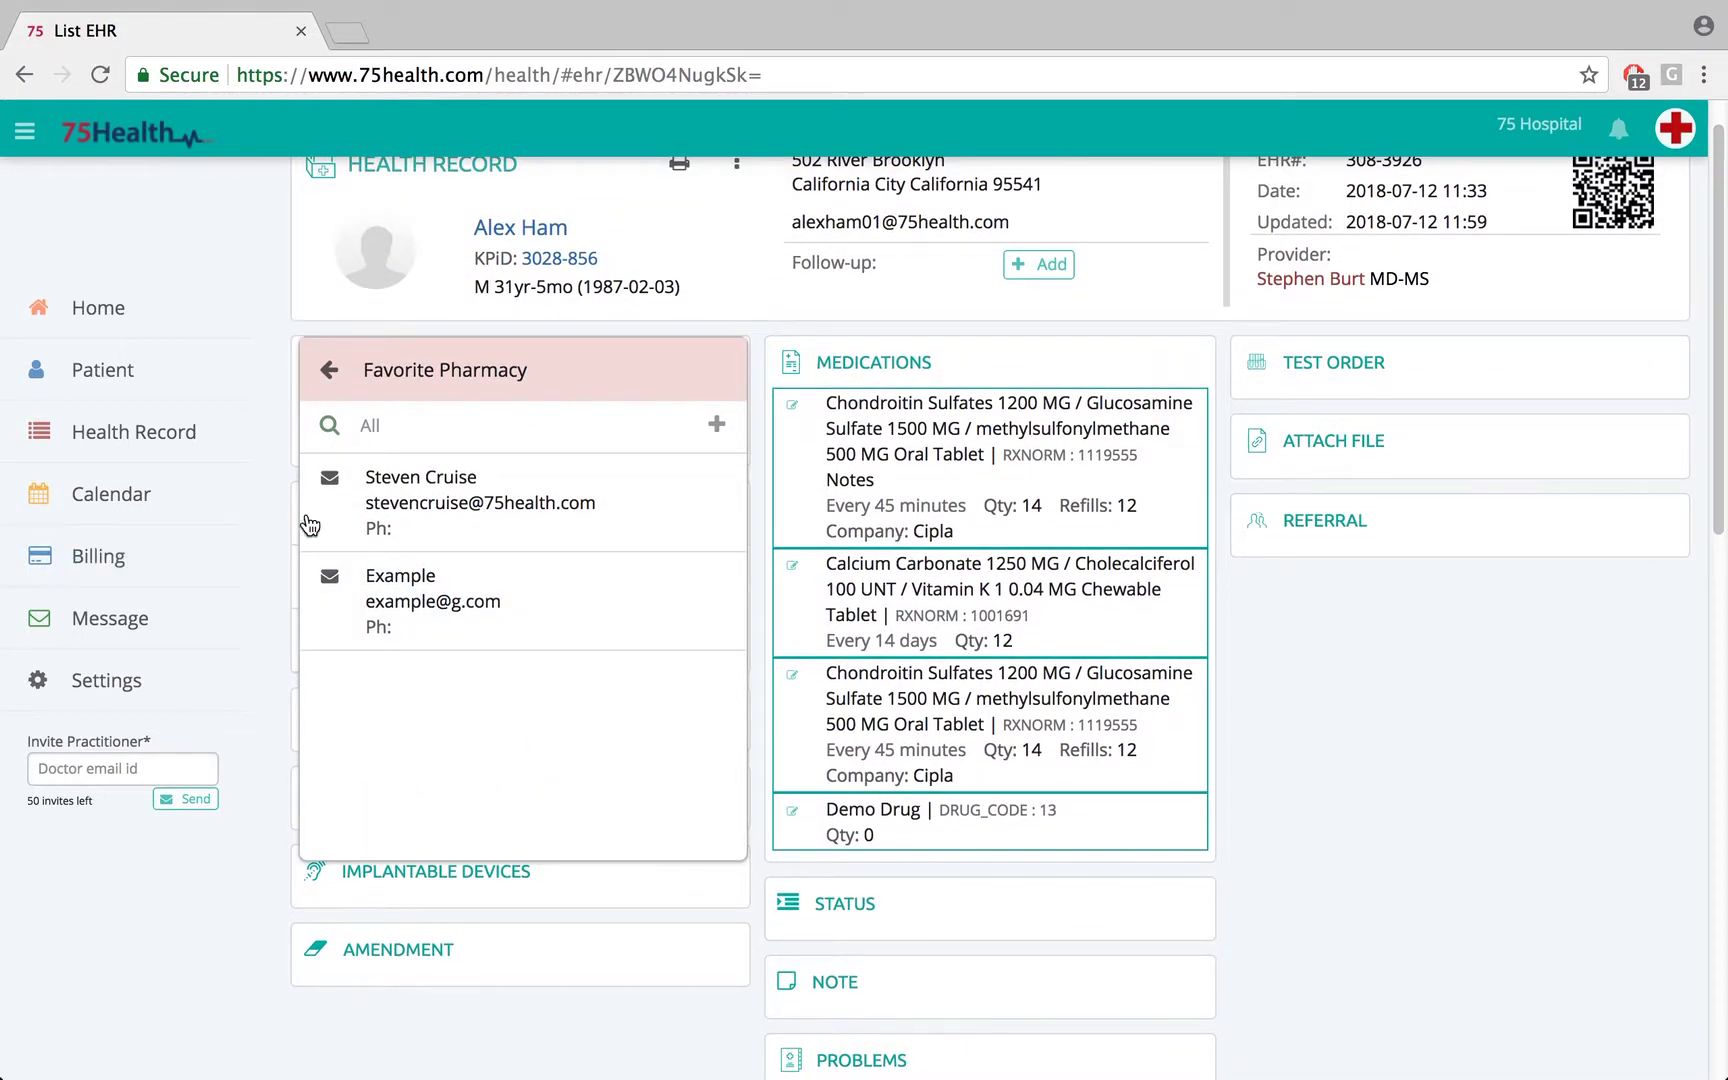
left_click(330, 480)
left_click(354, 655)
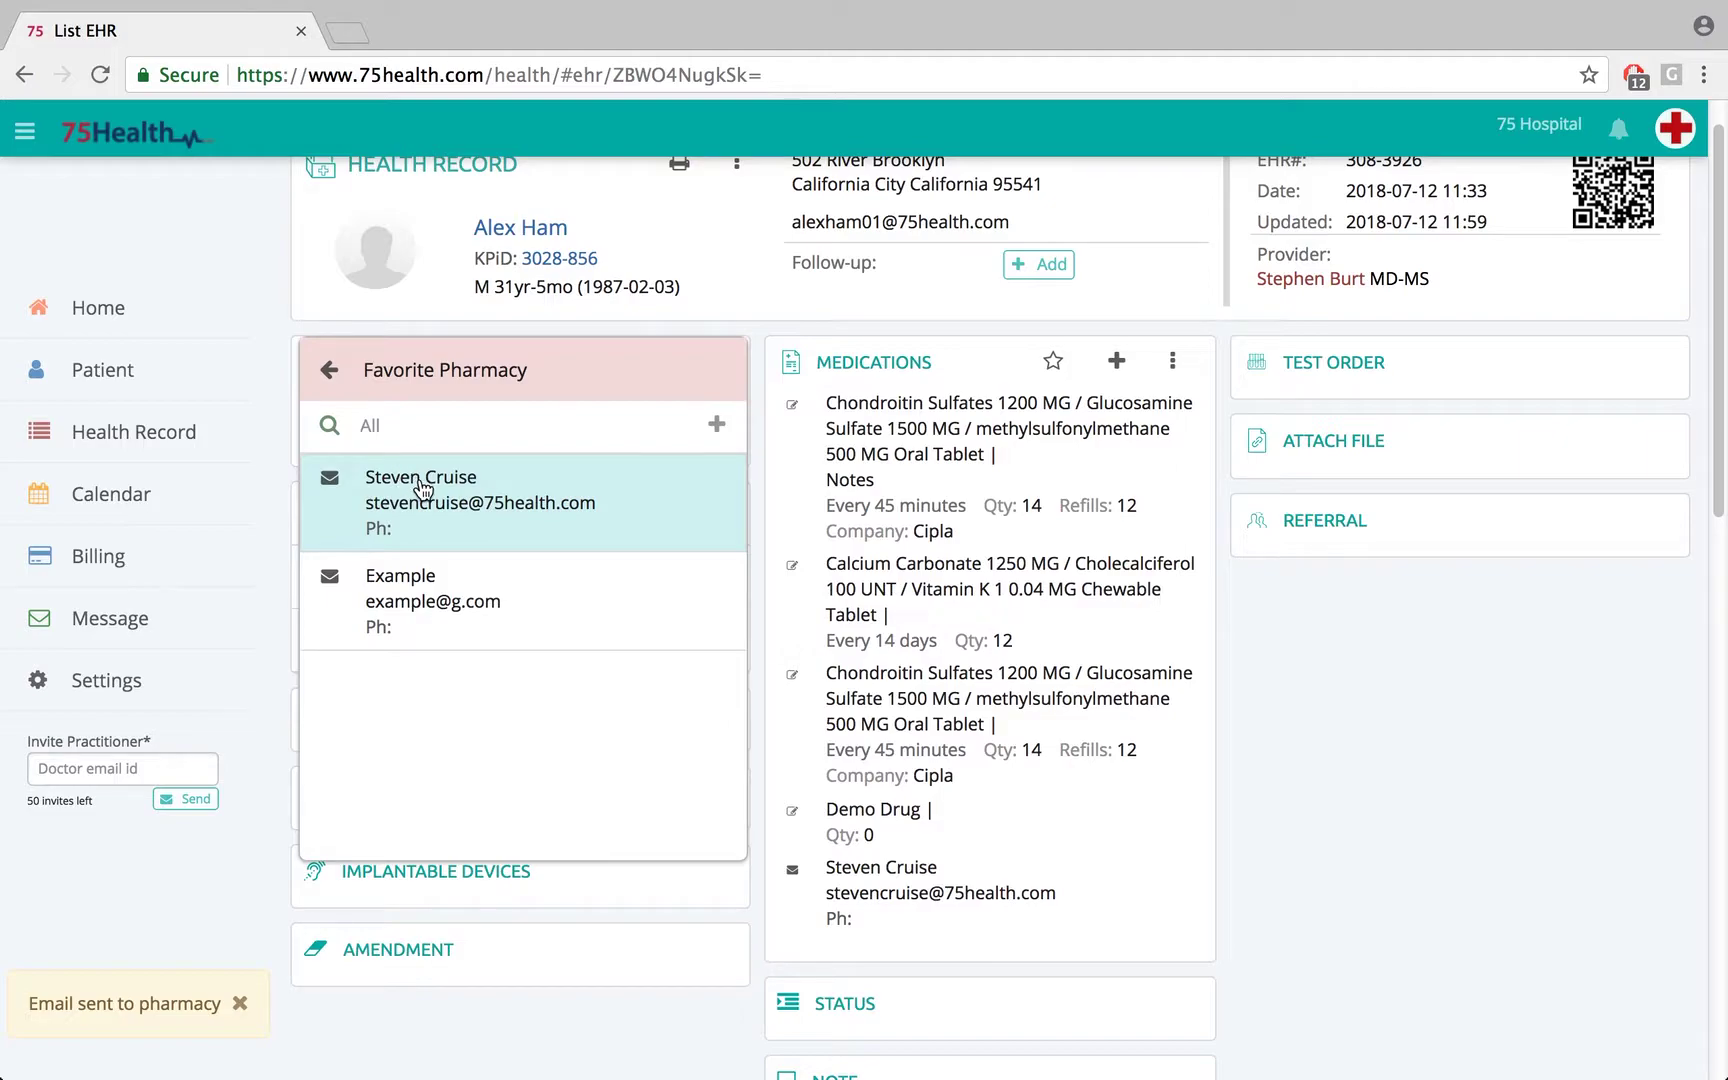
left_click(796, 318)
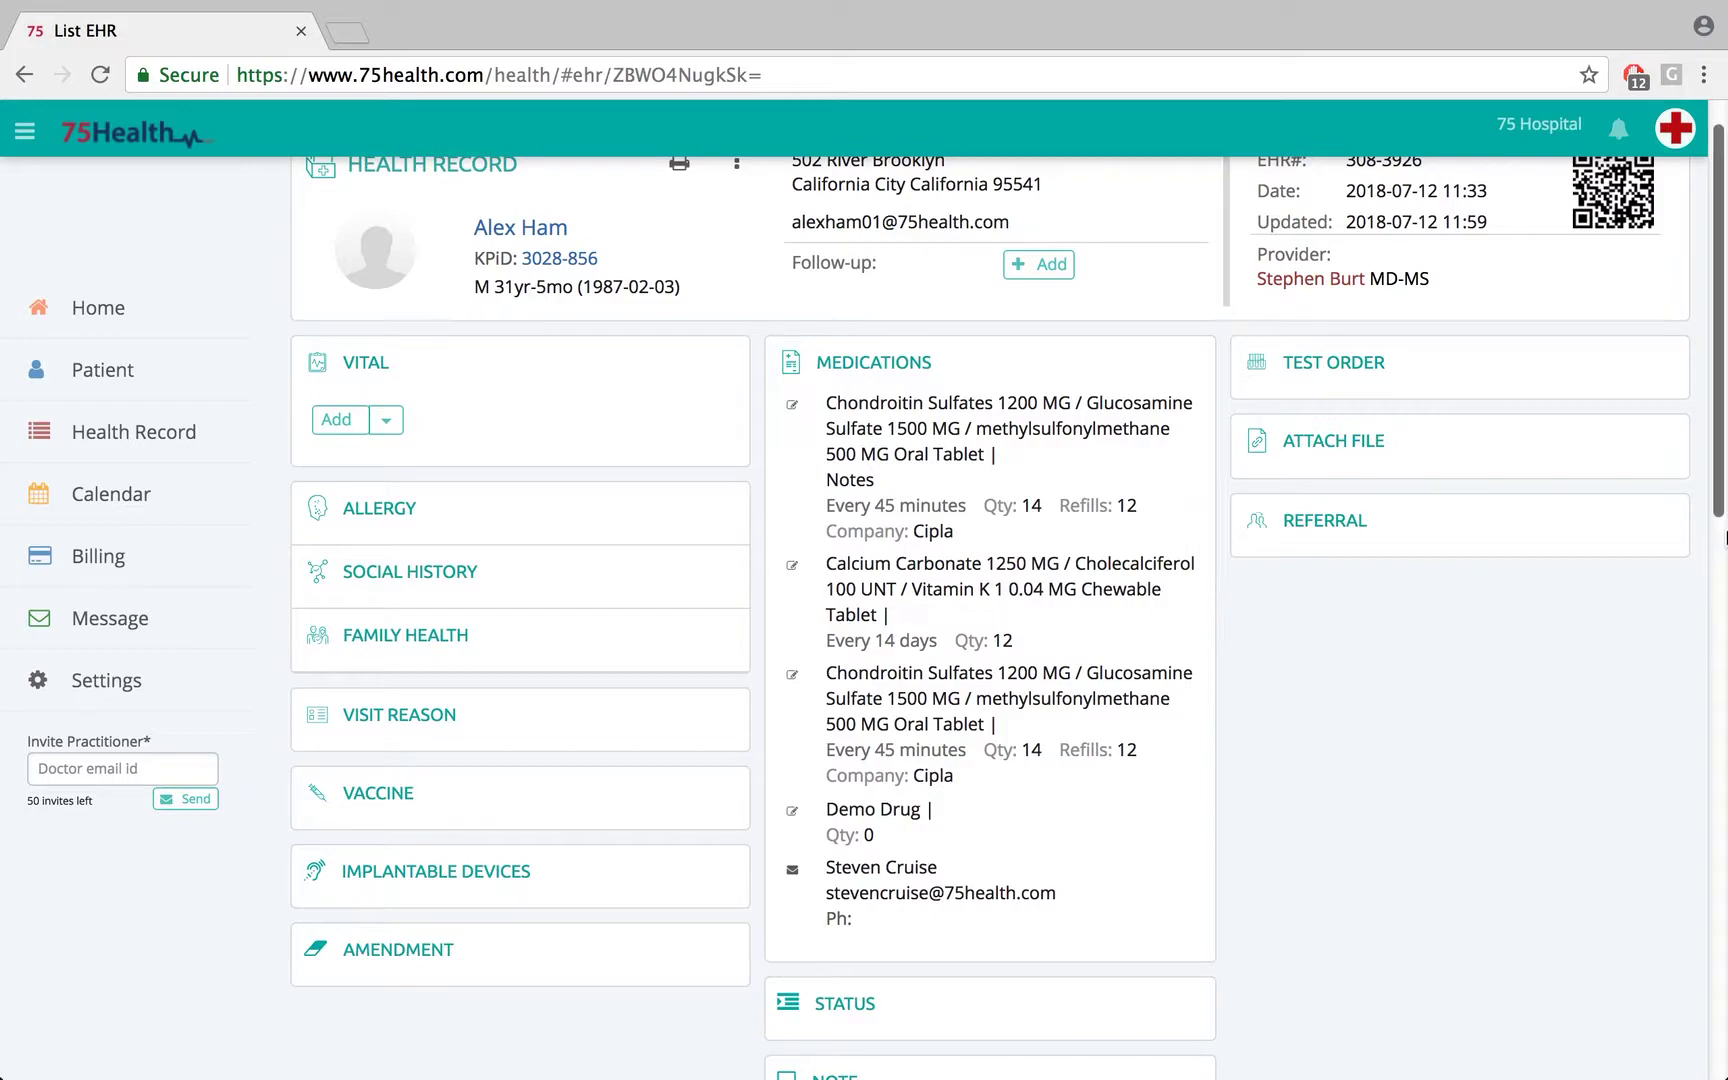
Open the Medications options menu and close it again.
mouse_move(1116, 362)
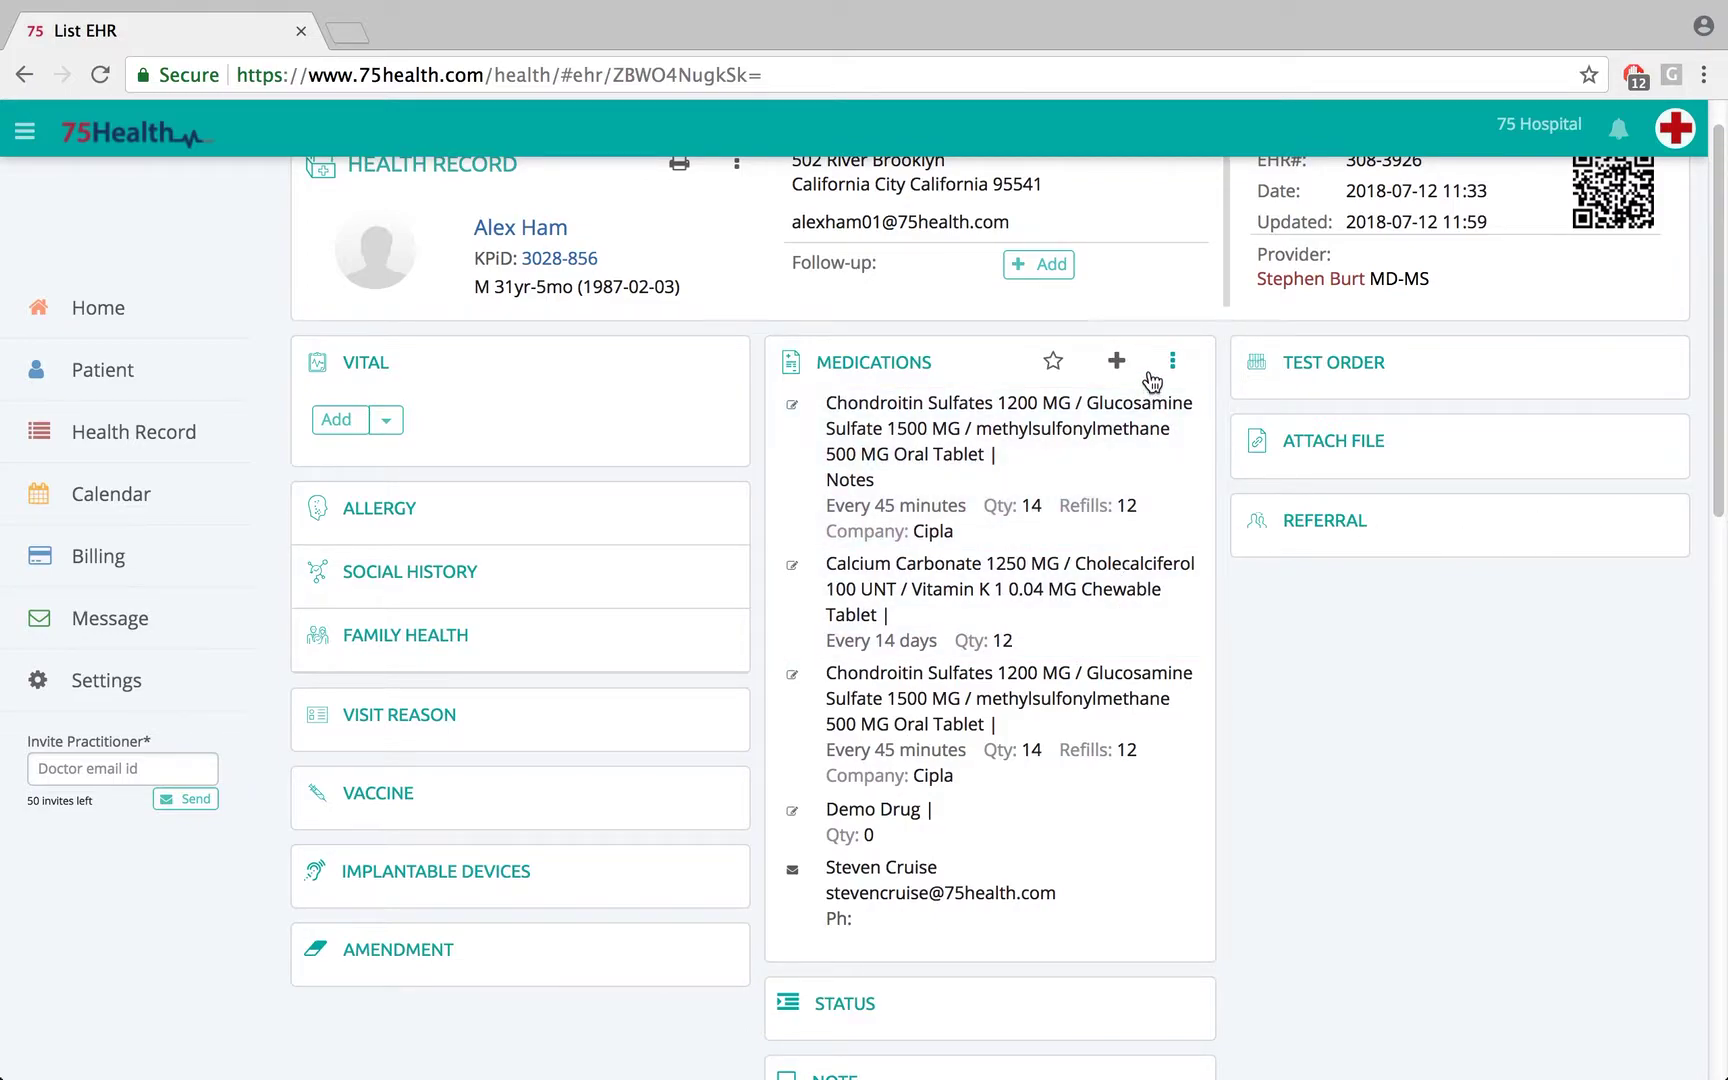
left_click(1175, 365)
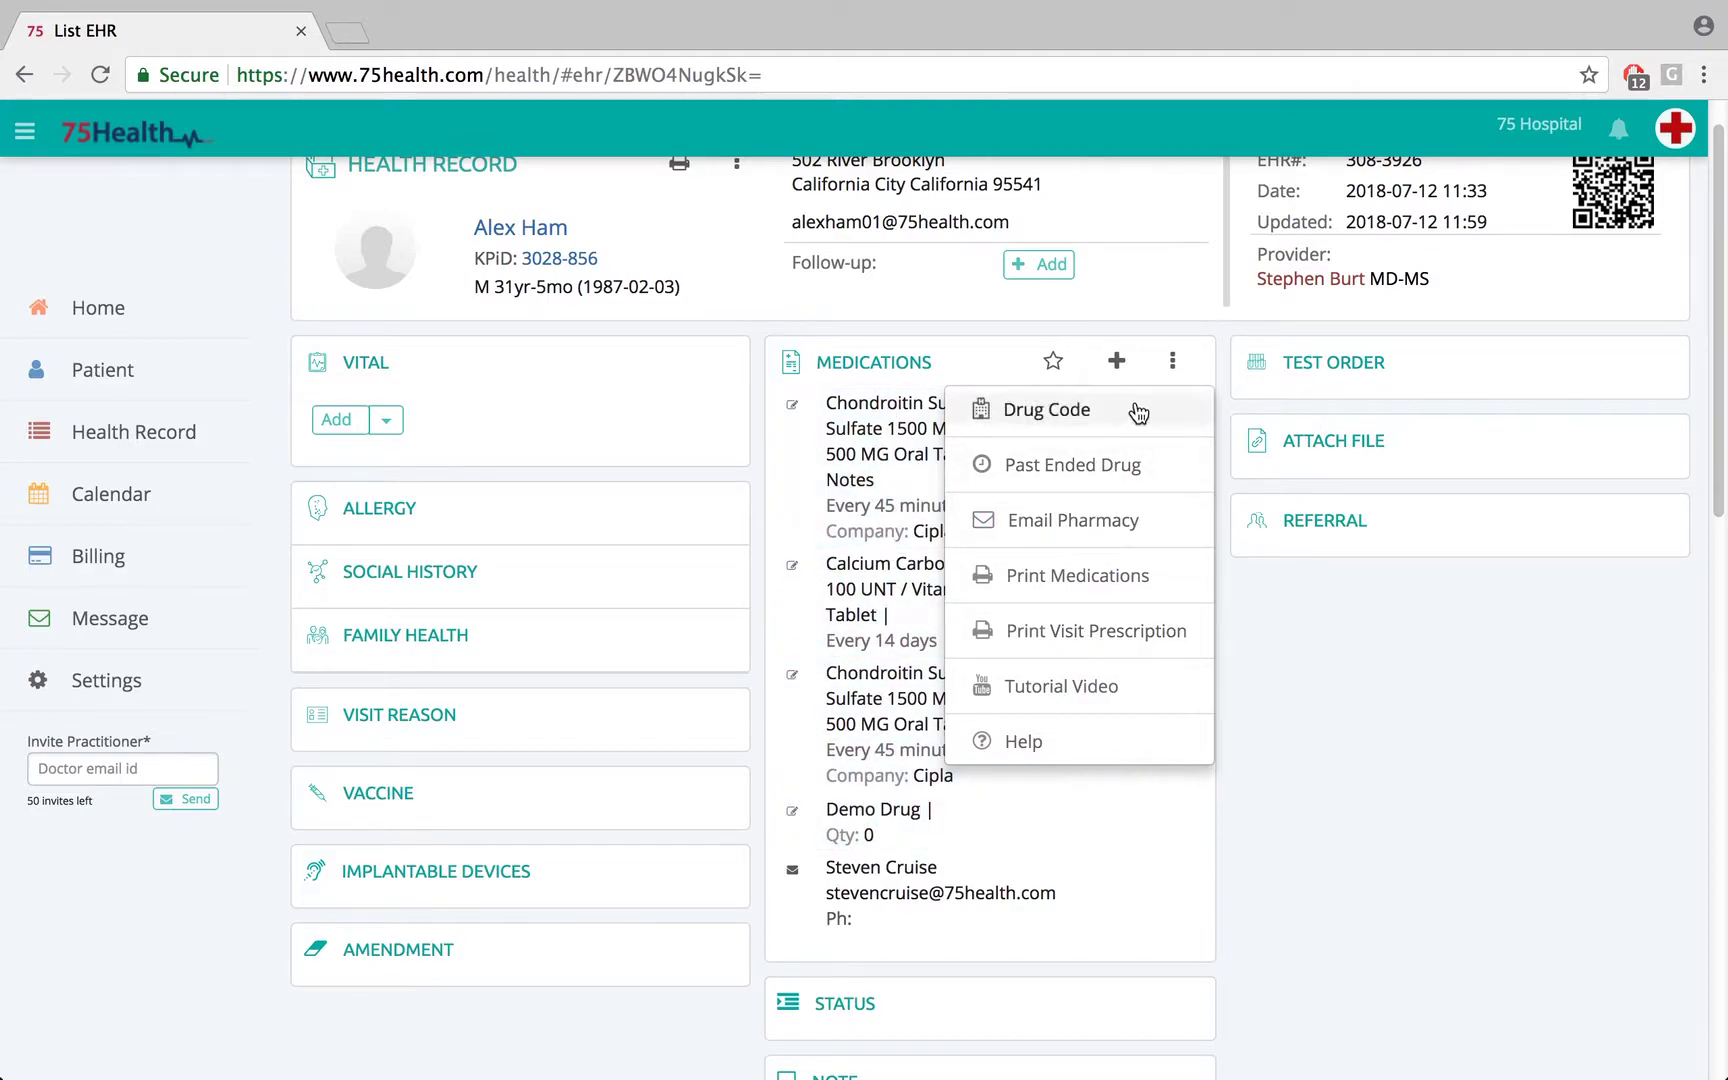
left_click(1175, 322)
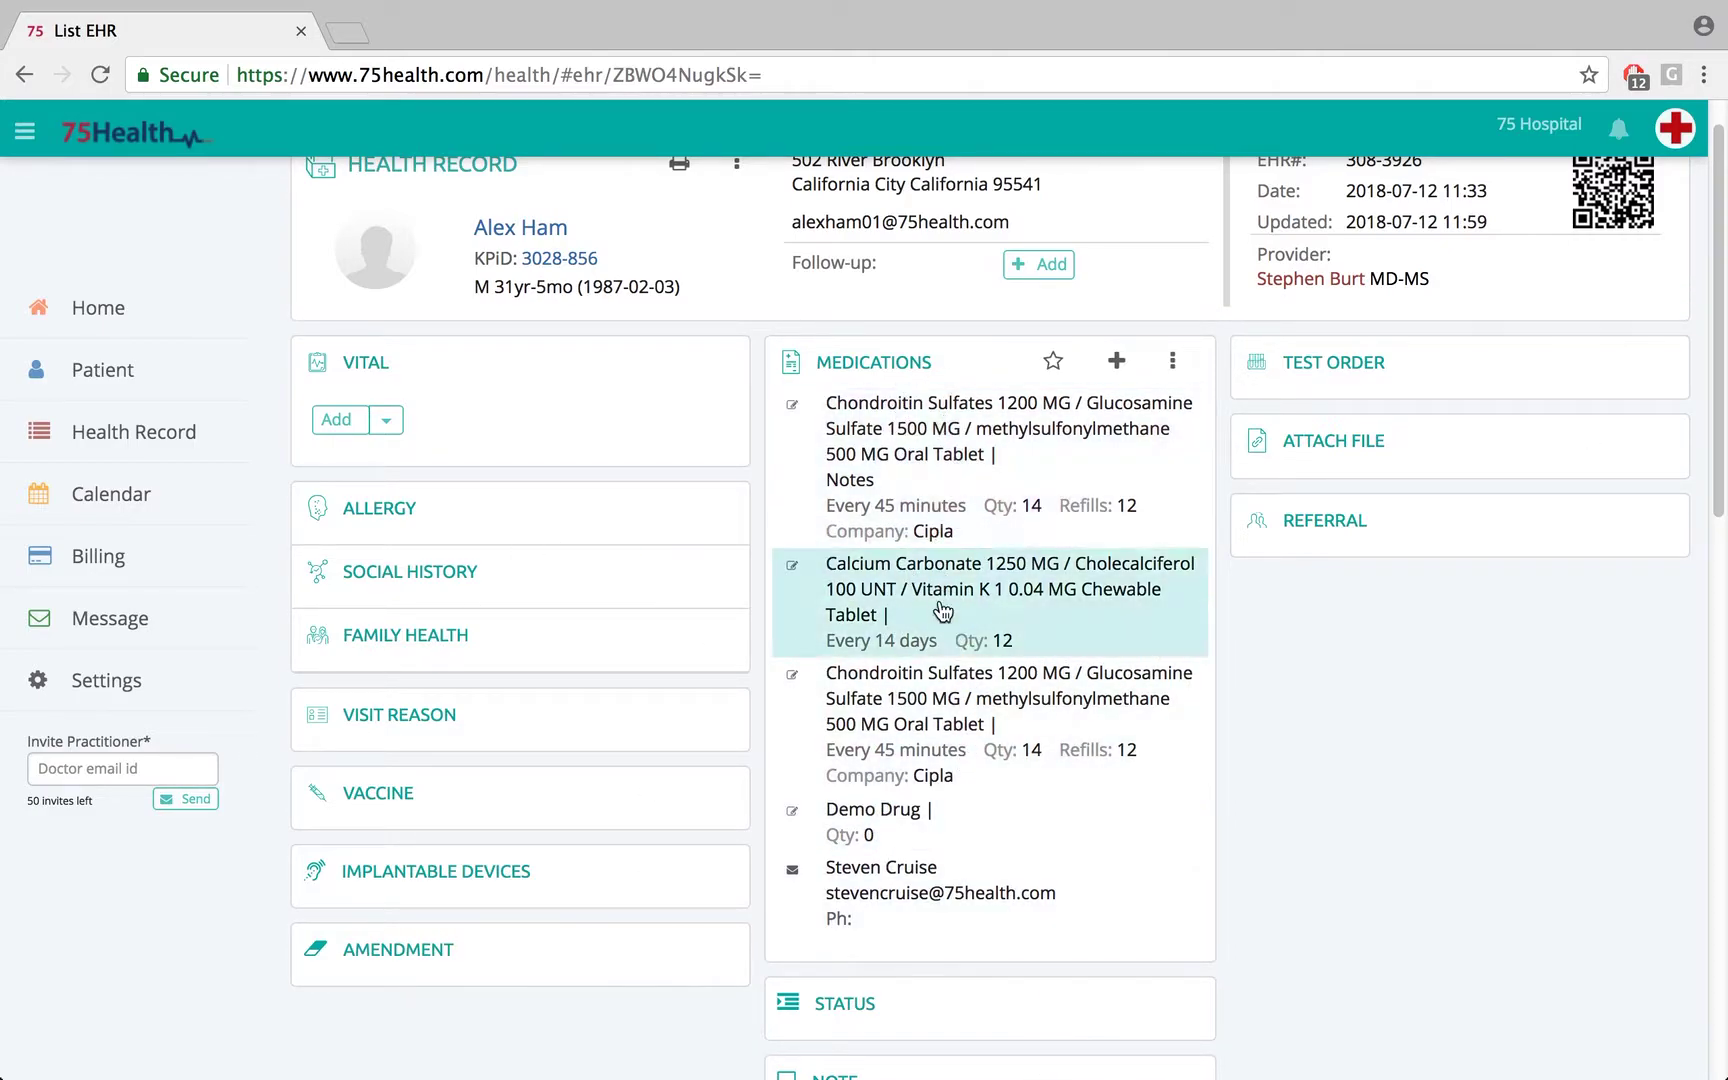
Change the first Chondroitin Sulfates entry's Quantity from 14 to 16 and save.
left_click(944, 445)
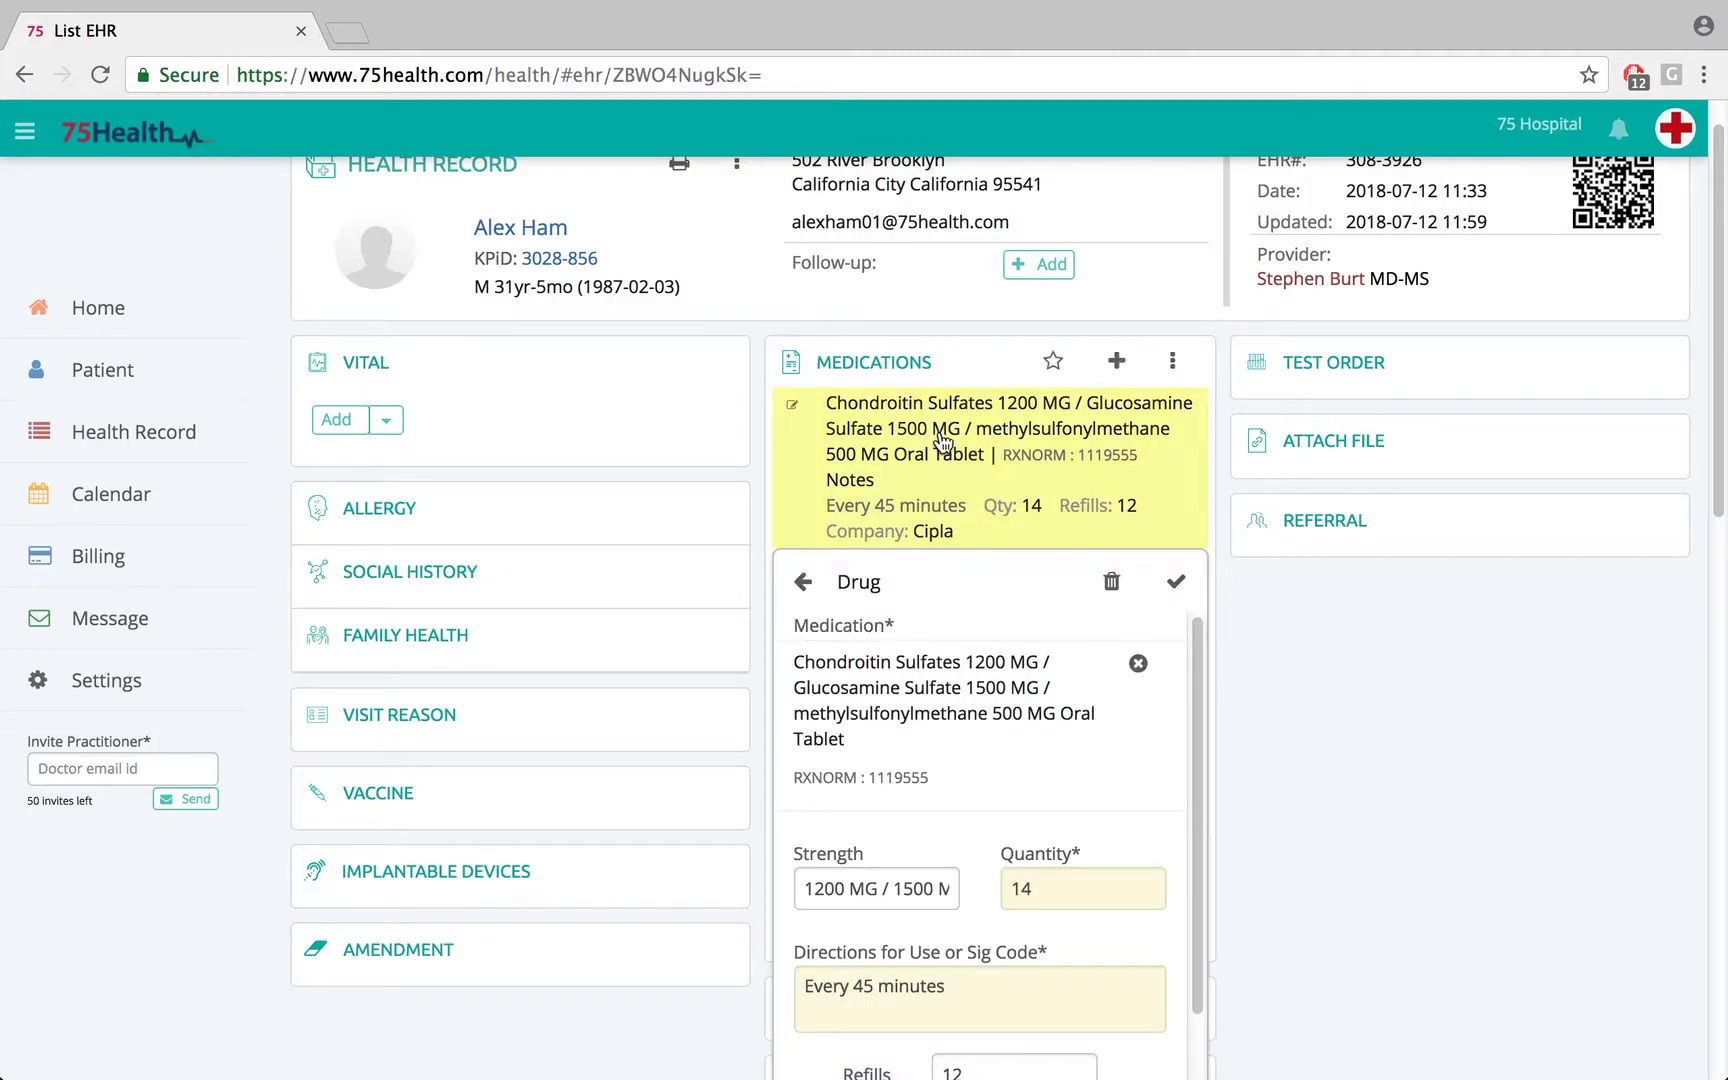
mouse_move(1581, 567)
scroll(1581, 567, "up", 1)
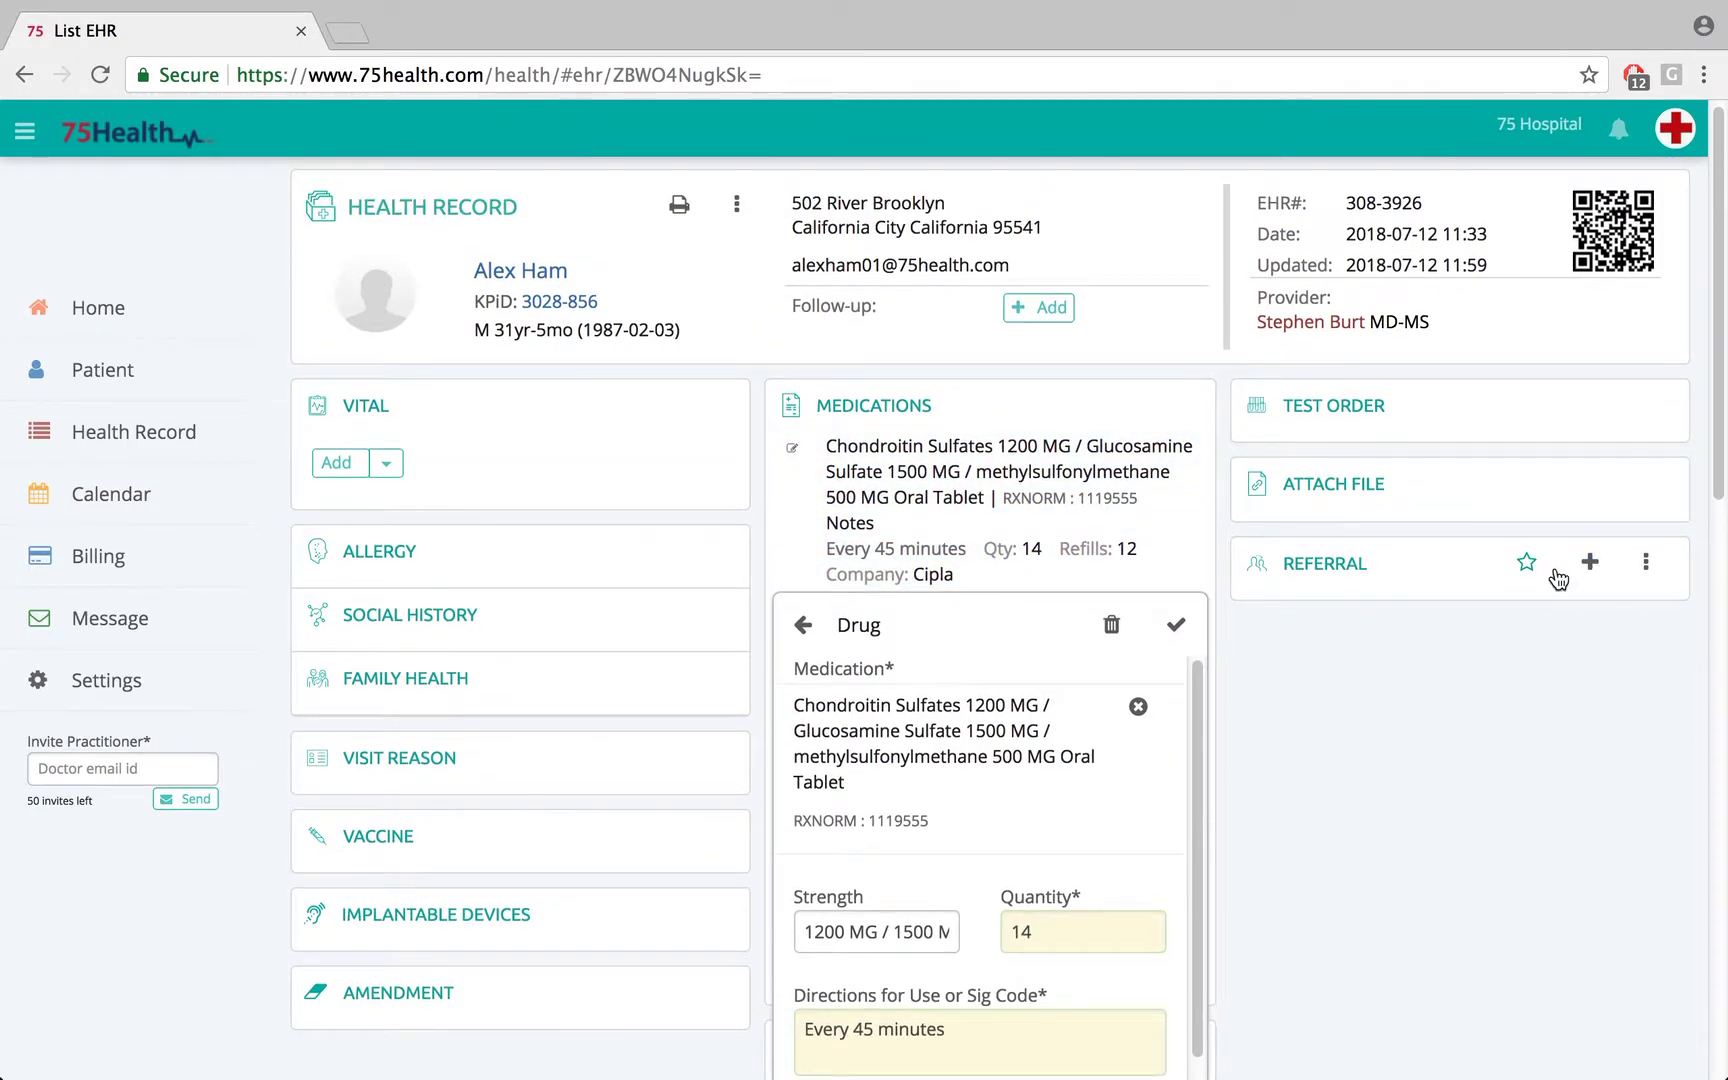
scroll(1445, 622, "down", 1)
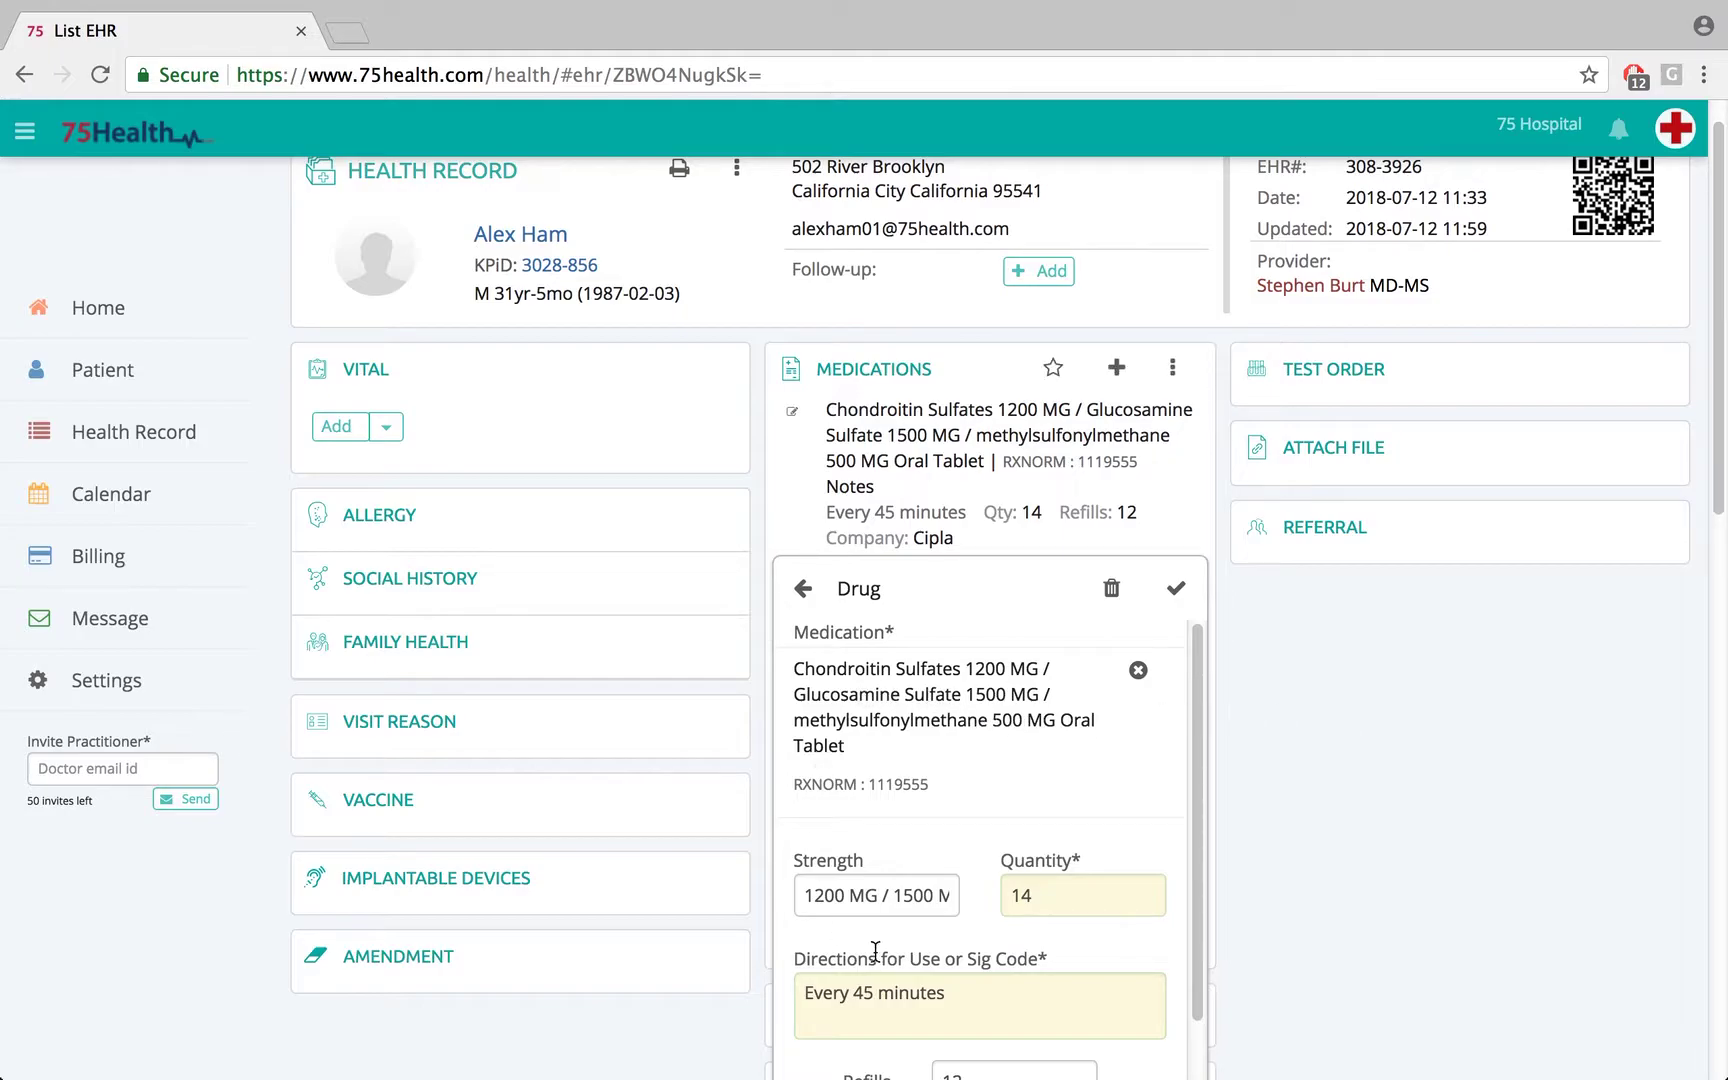
left_click_drag(1716, 500, 1718, 675)
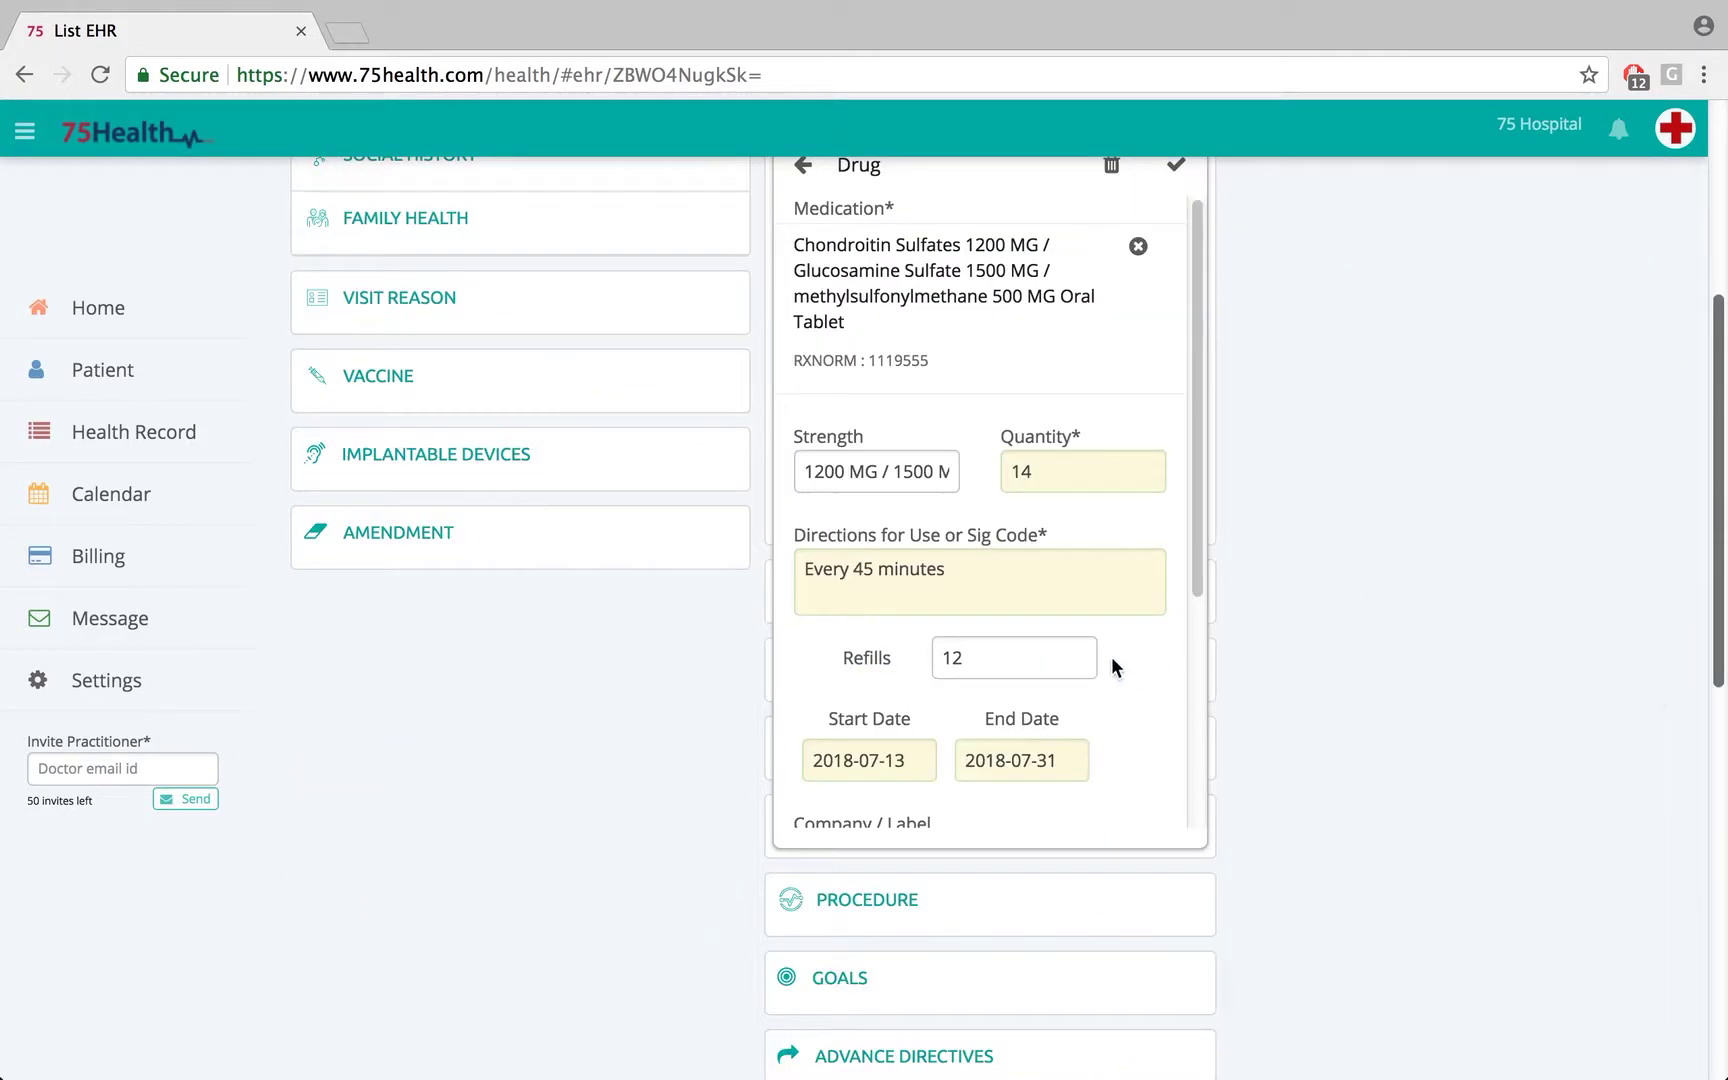
left_click(1060, 477)
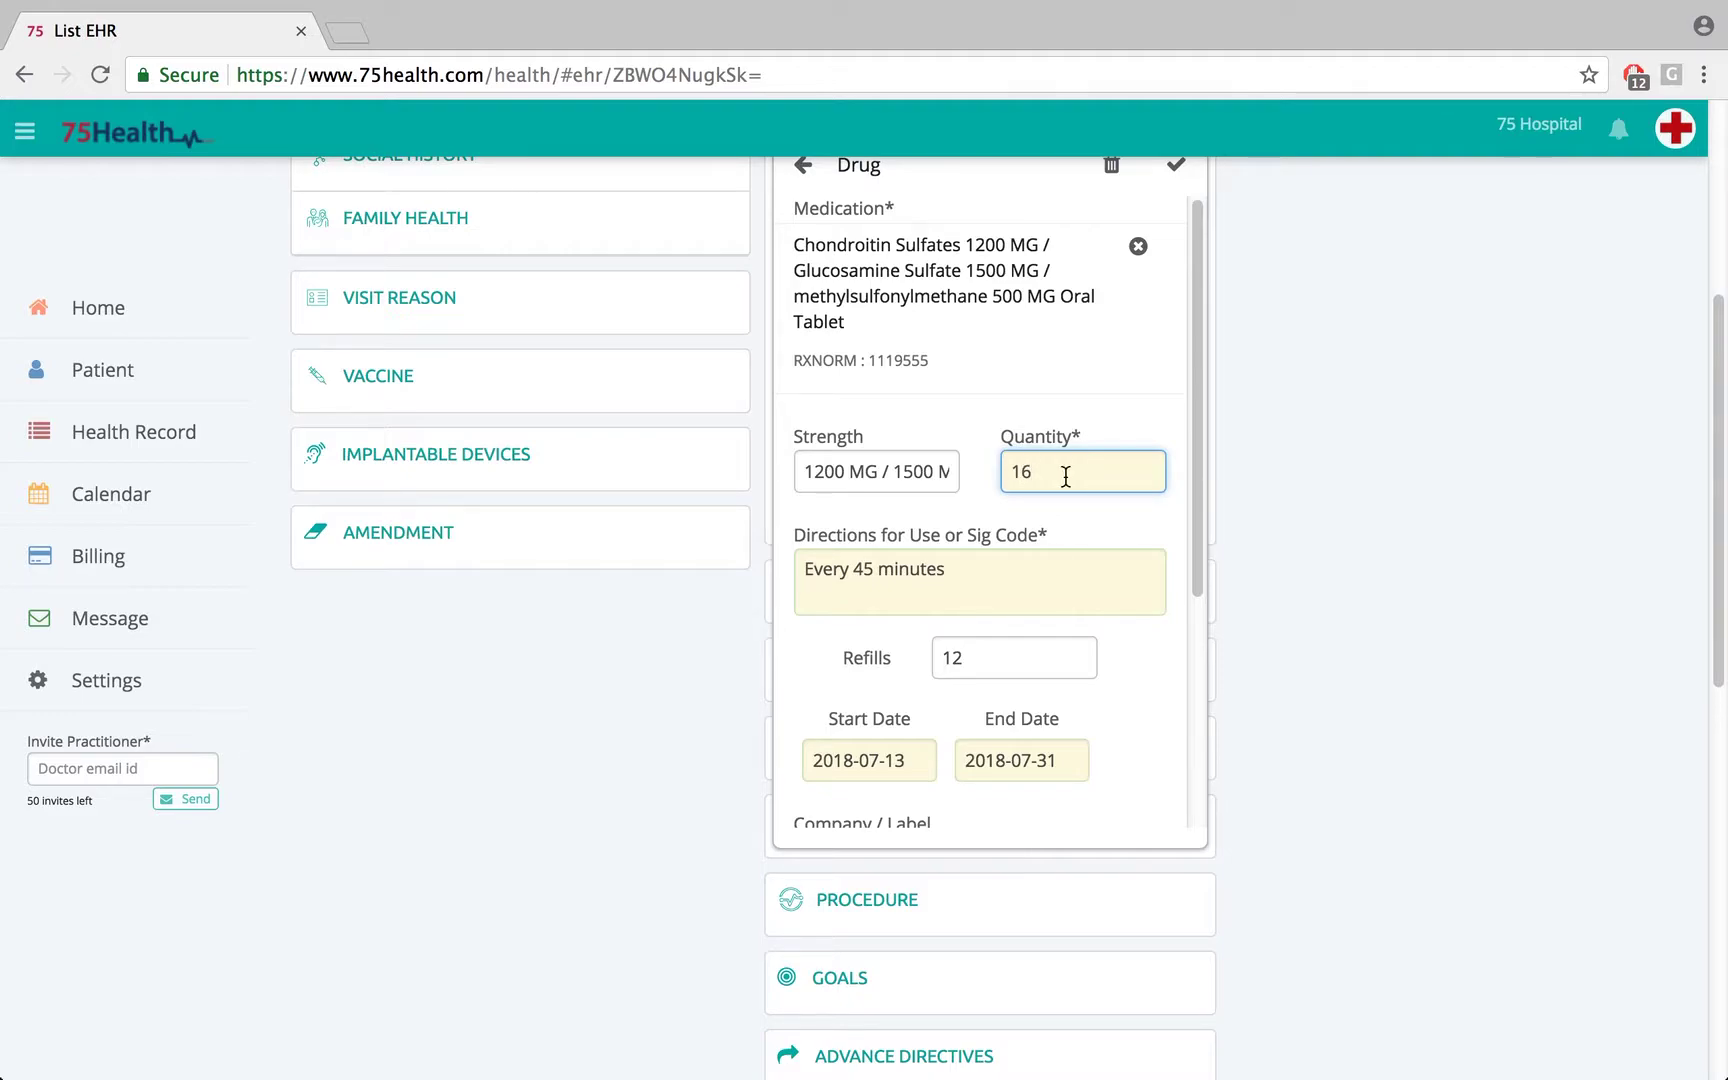
left_click_drag(1193, 473, 1107, 729)
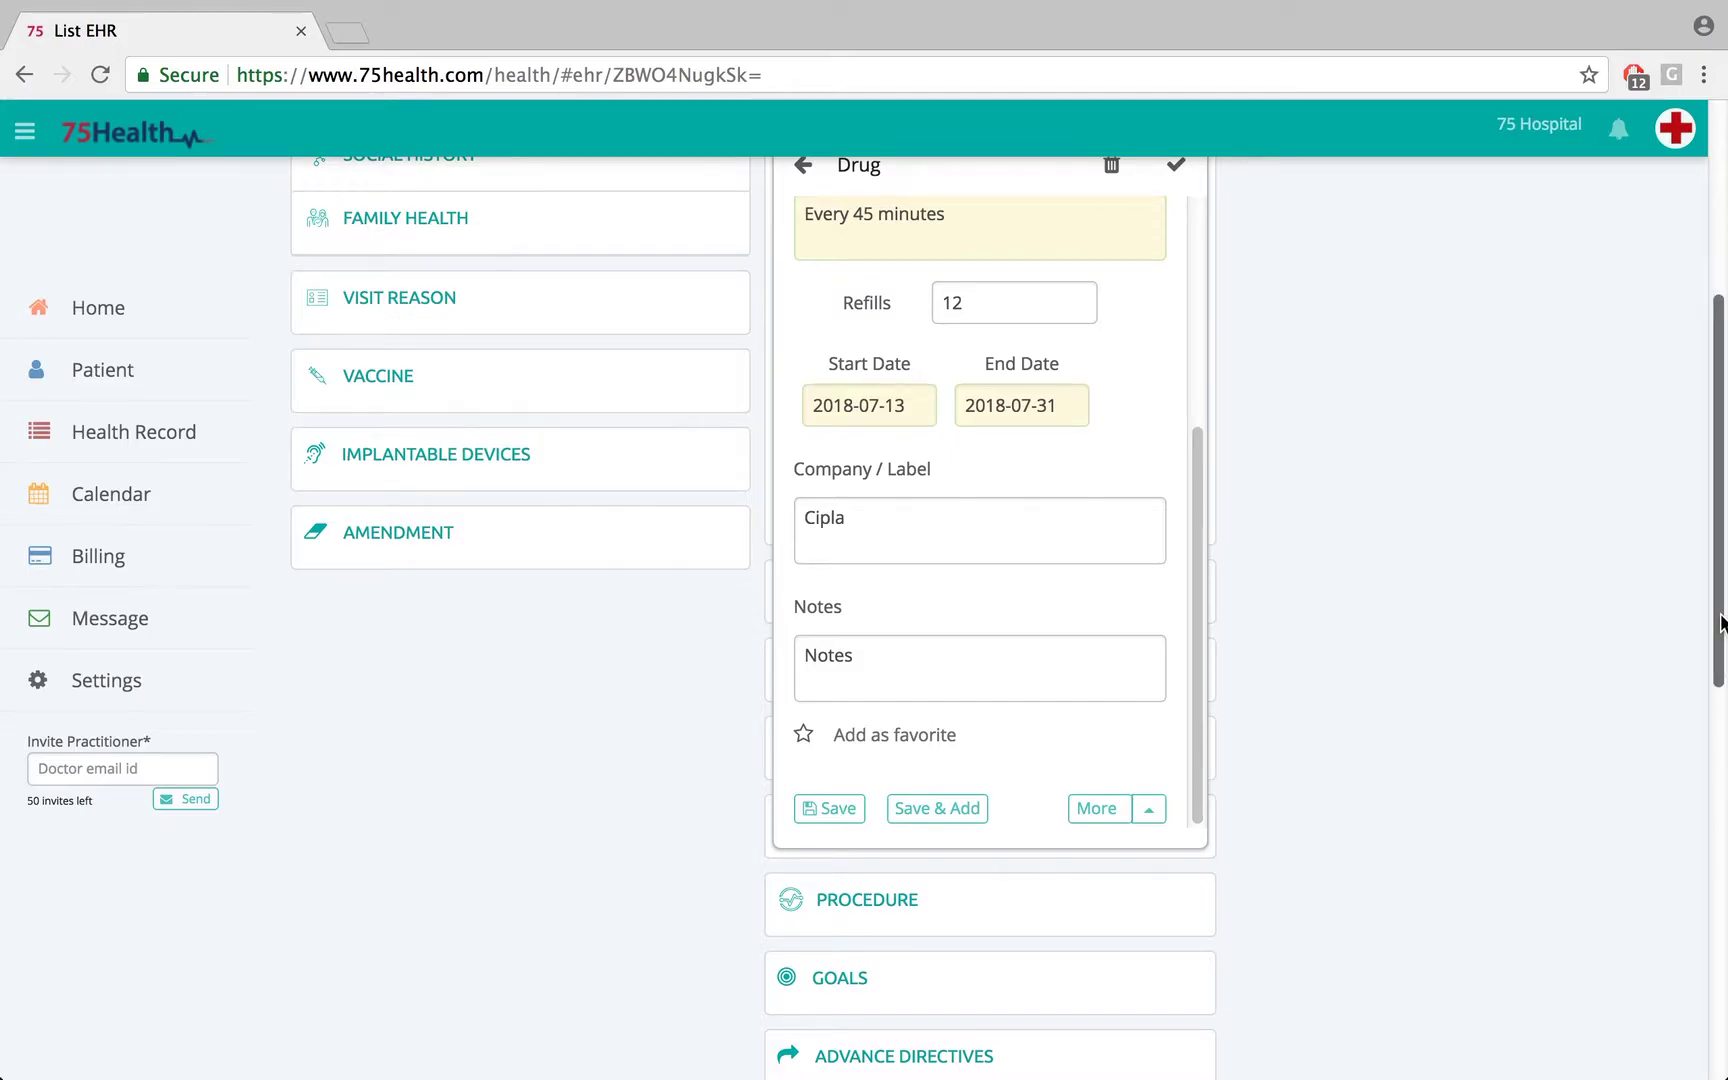
left_click_drag(1713, 612, 1711, 410)
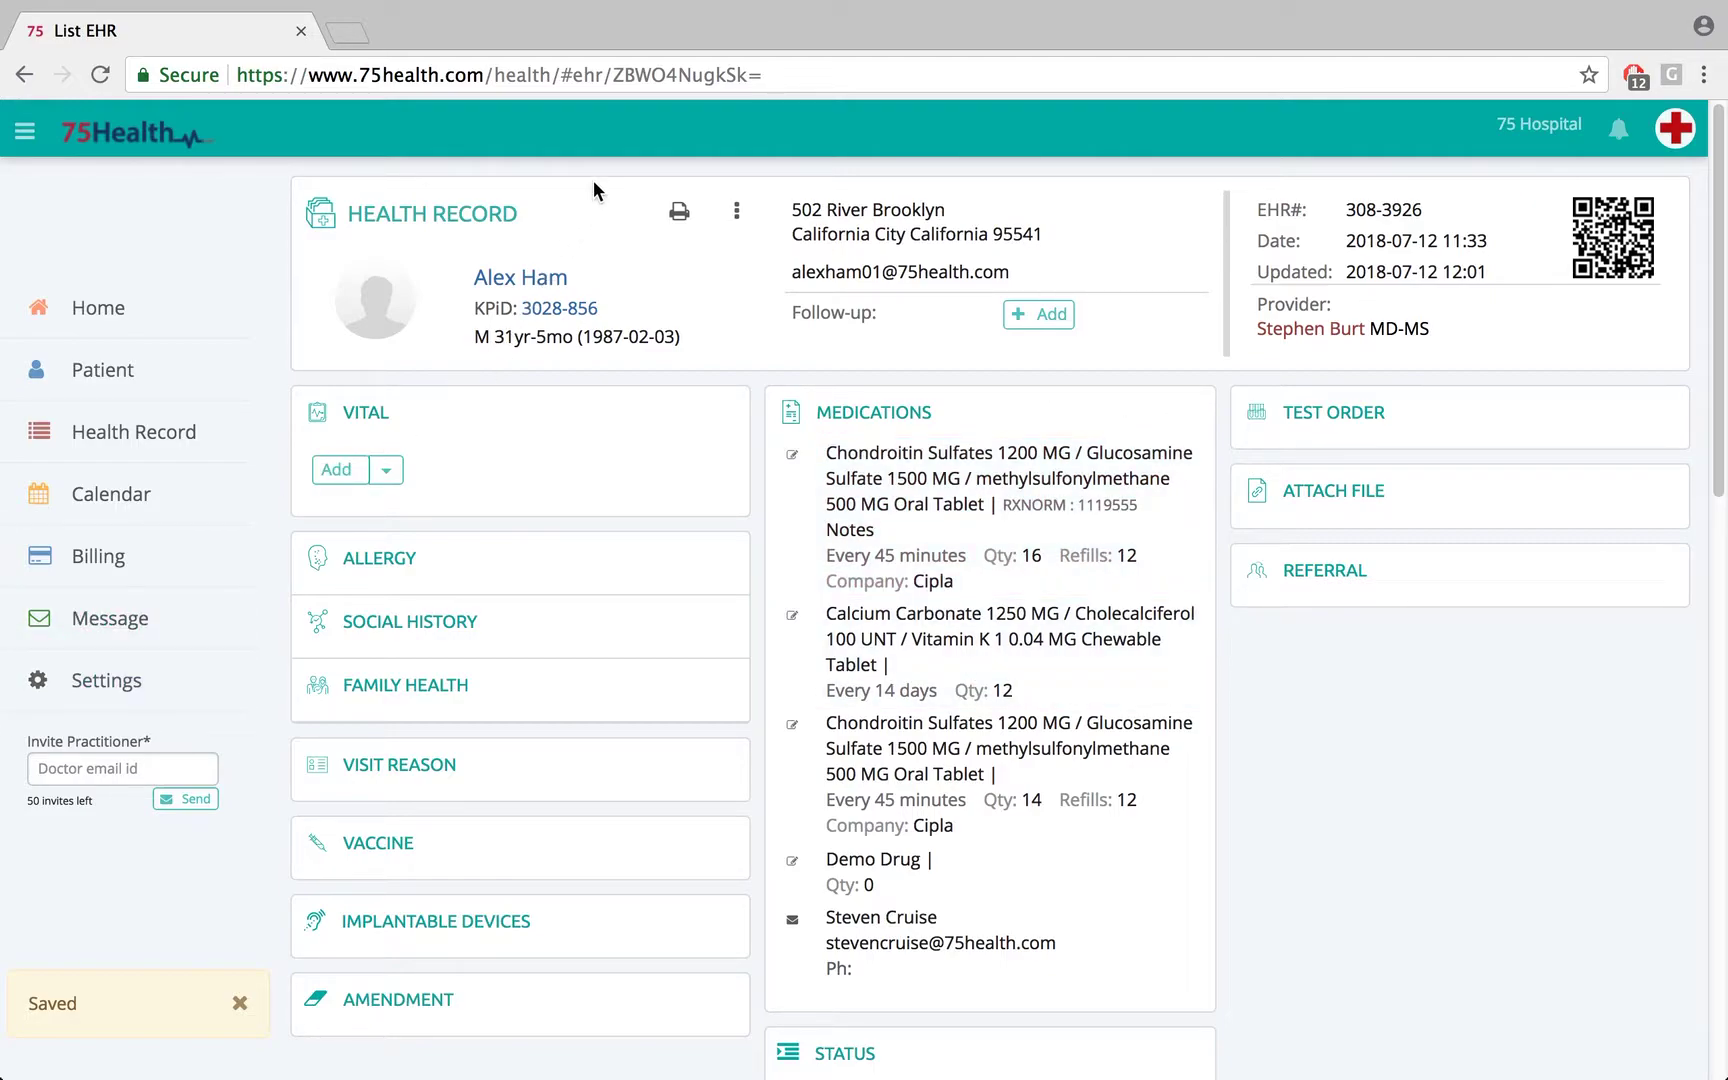
Start a new health record and mark the quantity-16 Chondroitin Sulfates medication as ended.
left_click(156, 430)
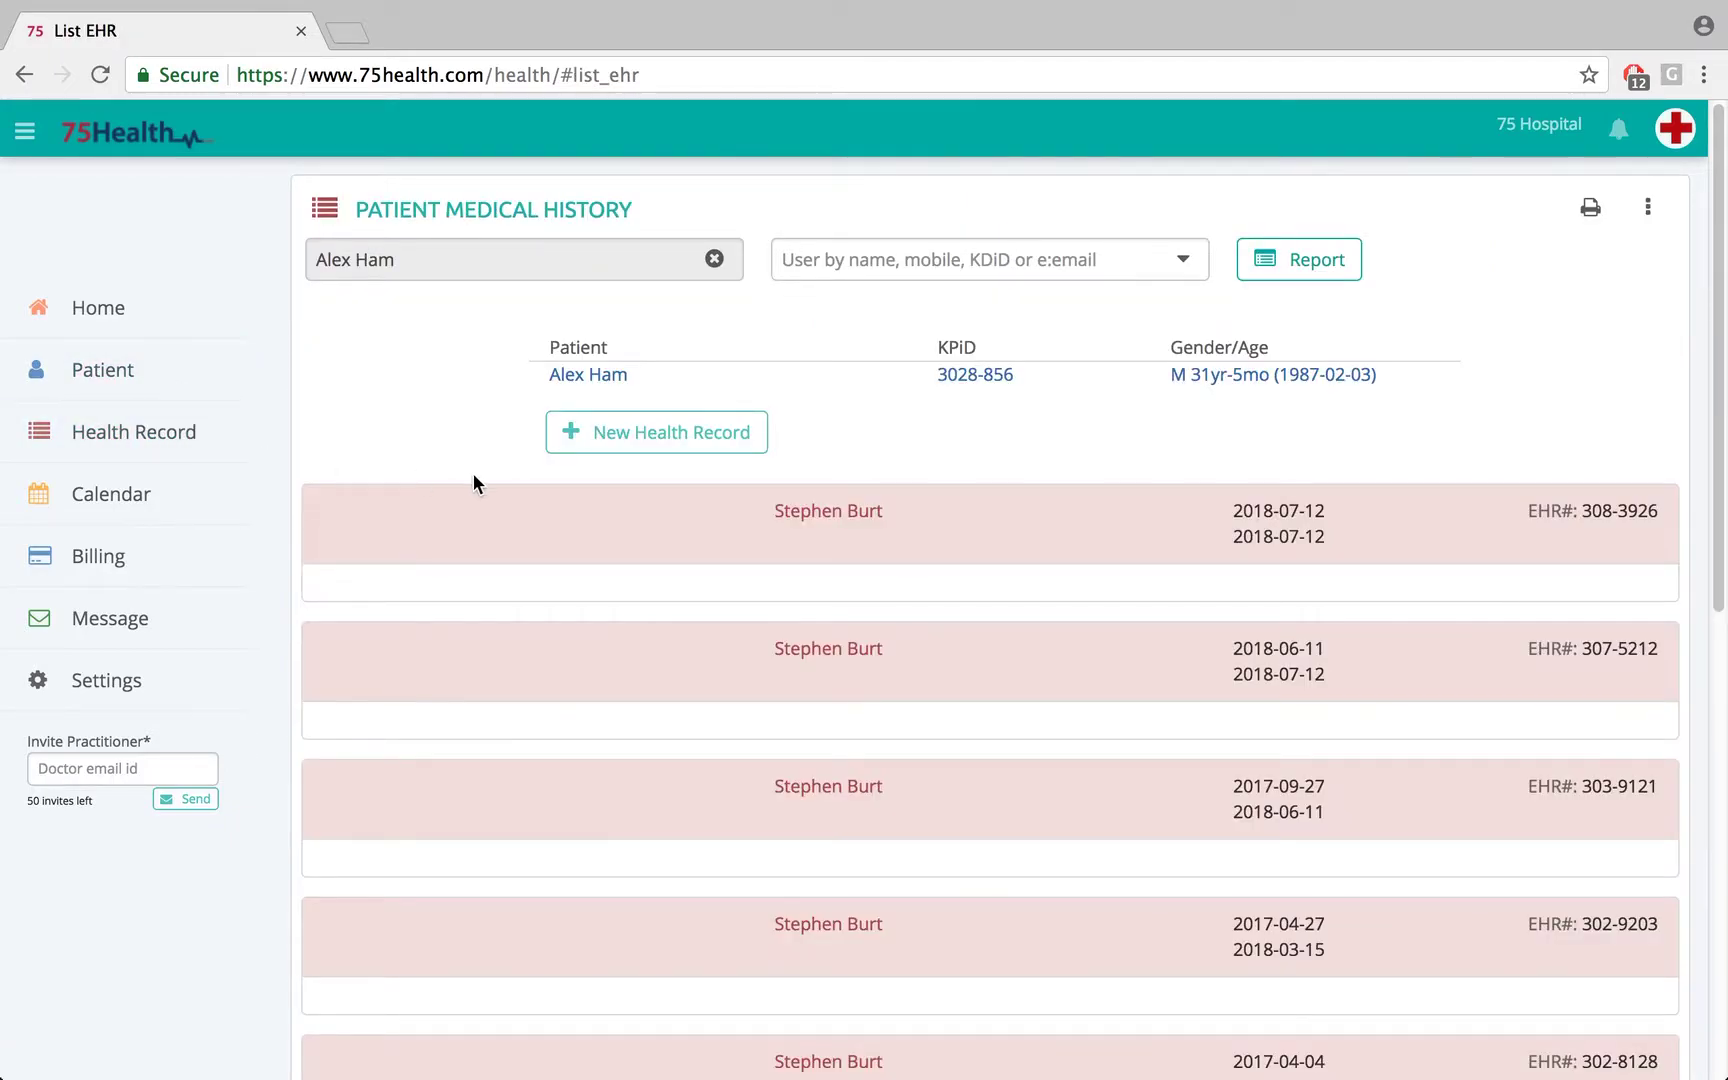
left_click(612, 444)
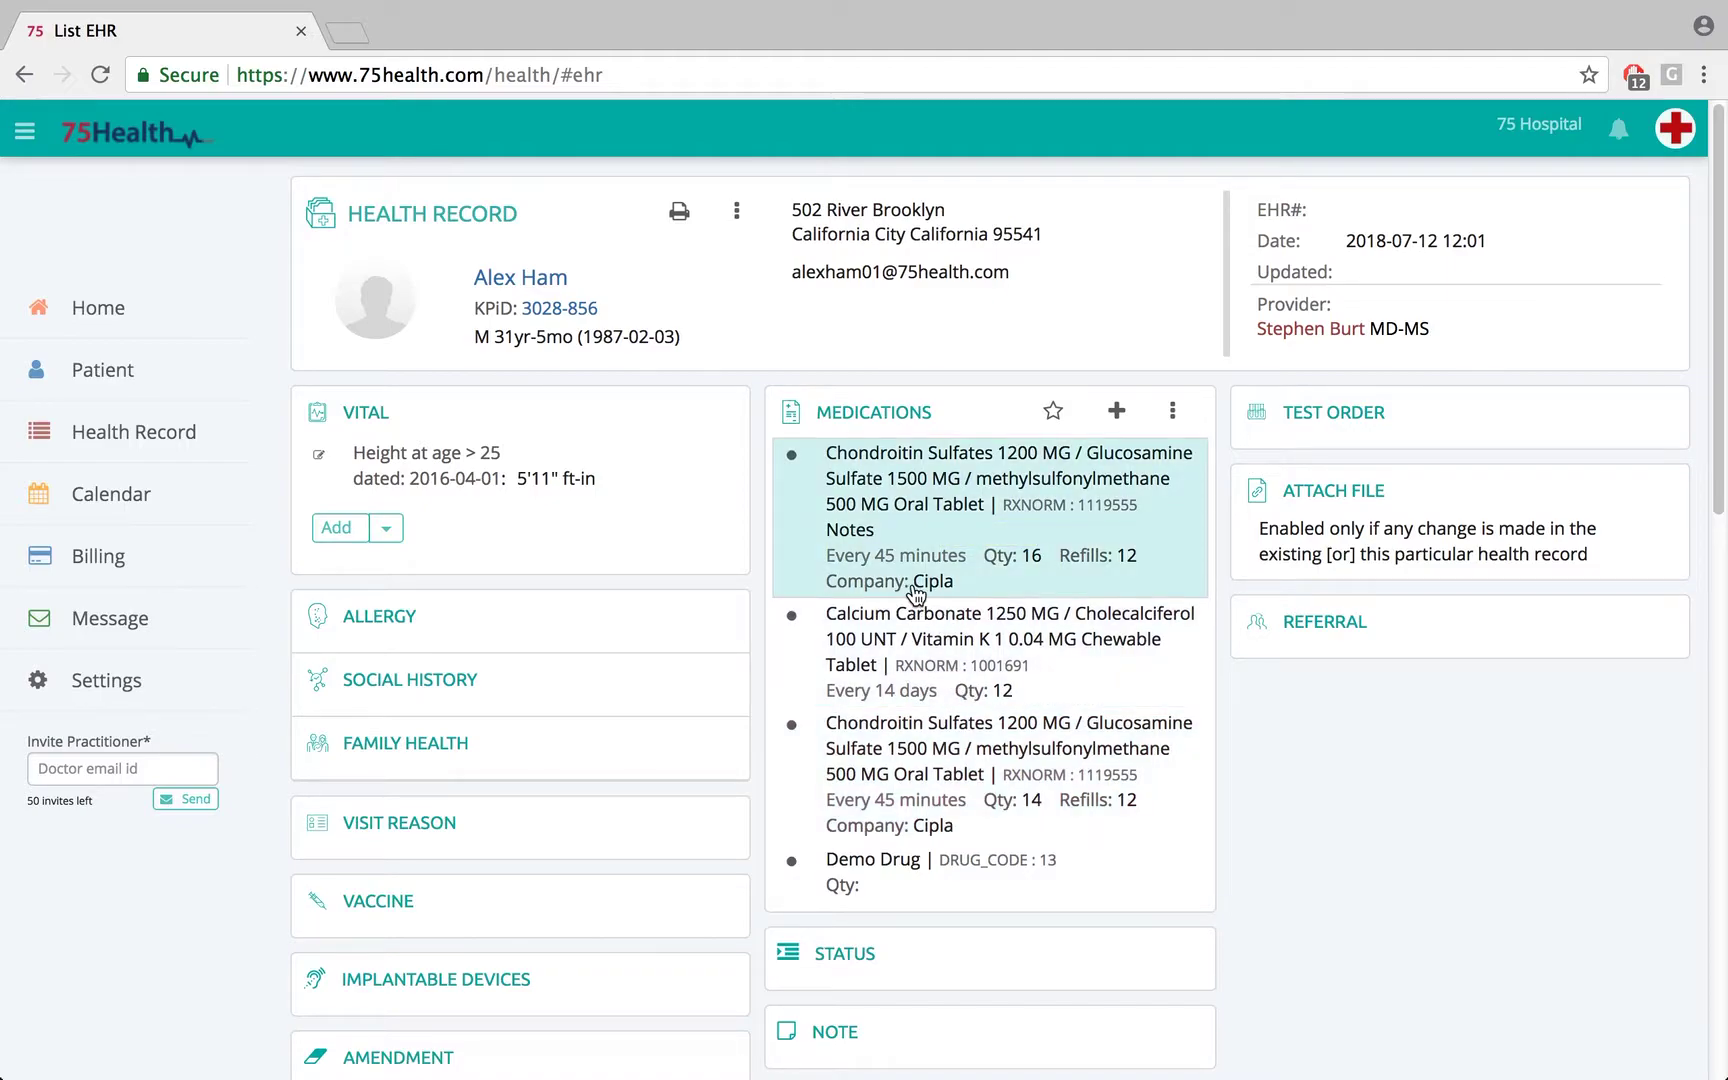
left_click(918, 487)
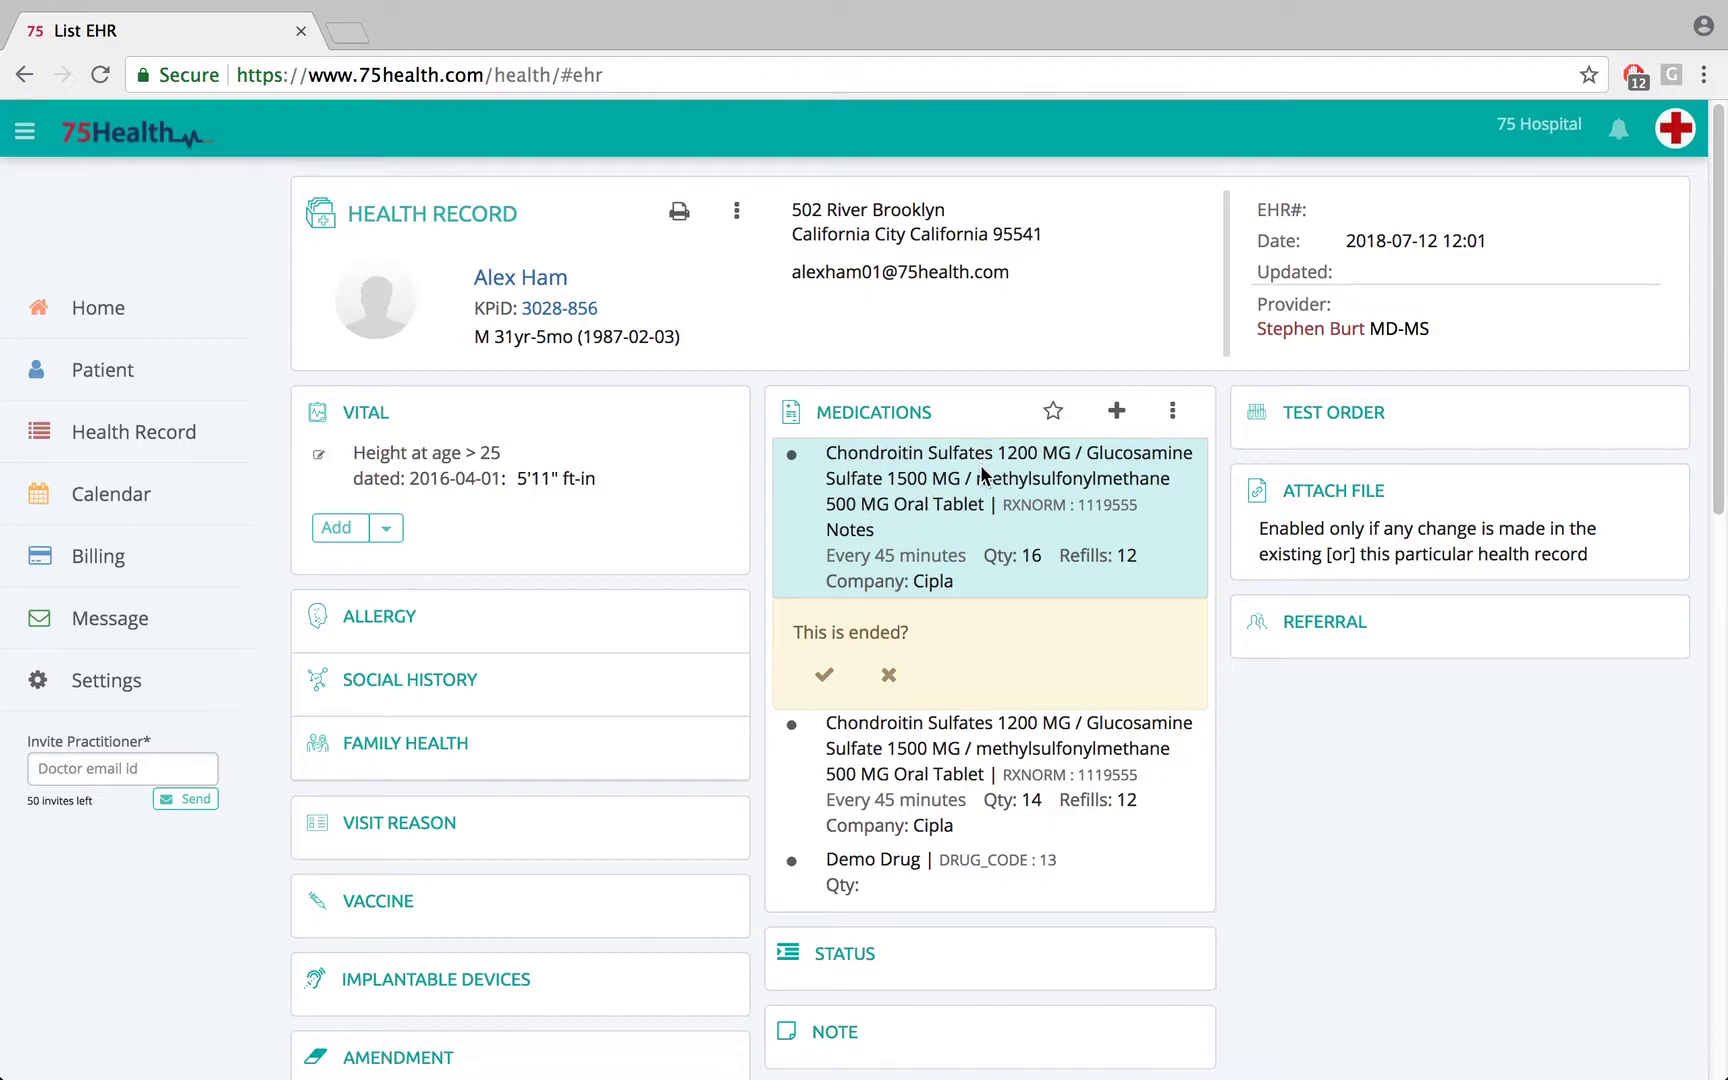
left_click(824, 677)
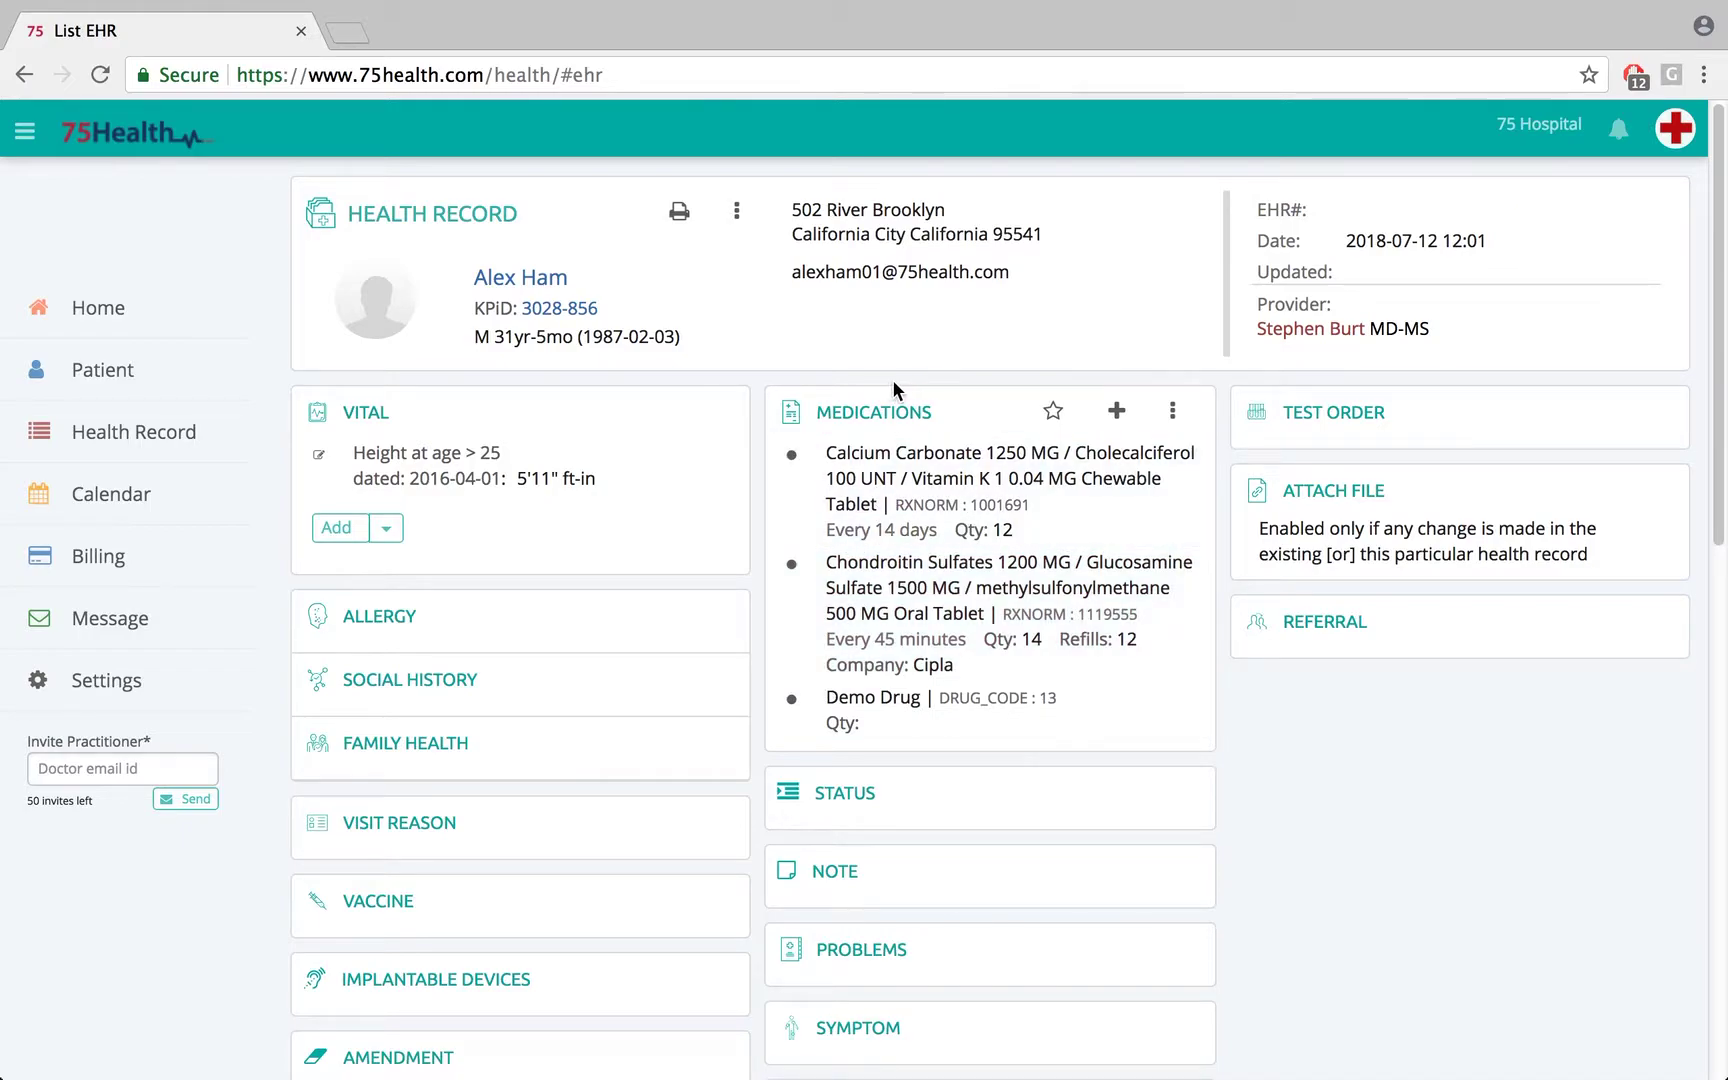
left_click(1174, 413)
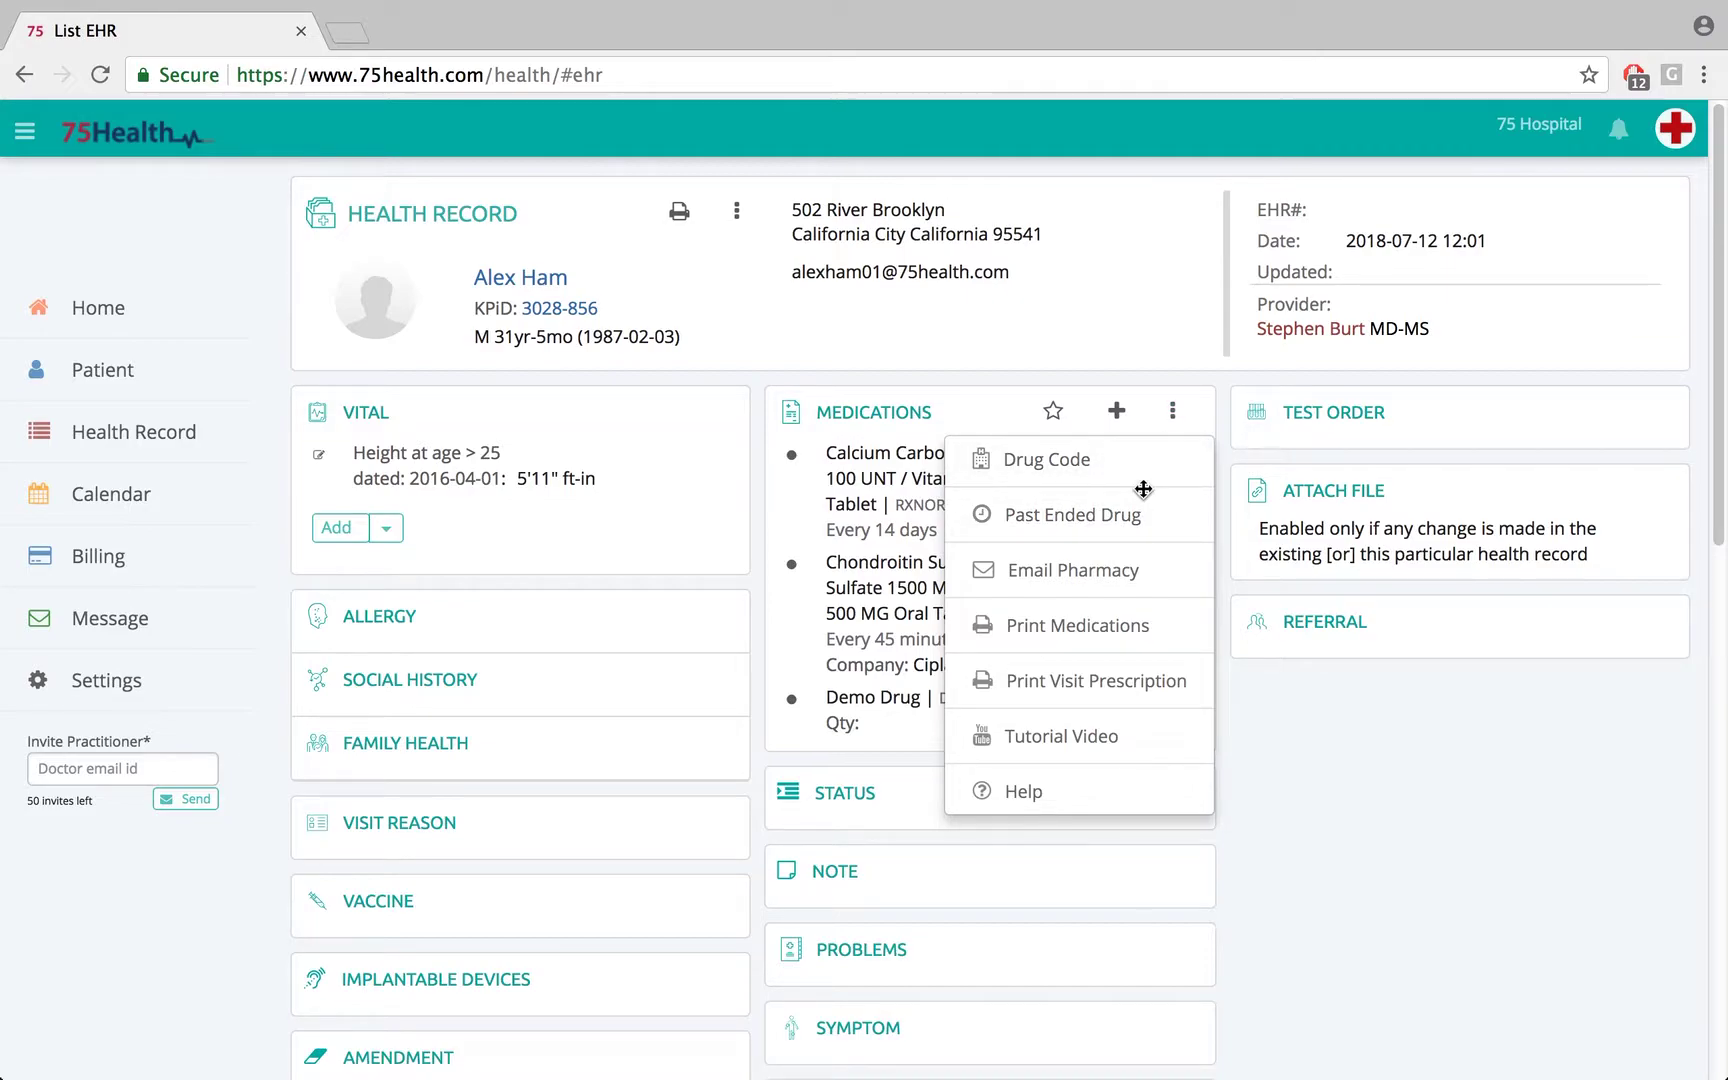
Re-add the ended Chondroitin Sulfates 2018-07-12 entry from Past Ended Drugs to Medications.
left_click(1088, 517)
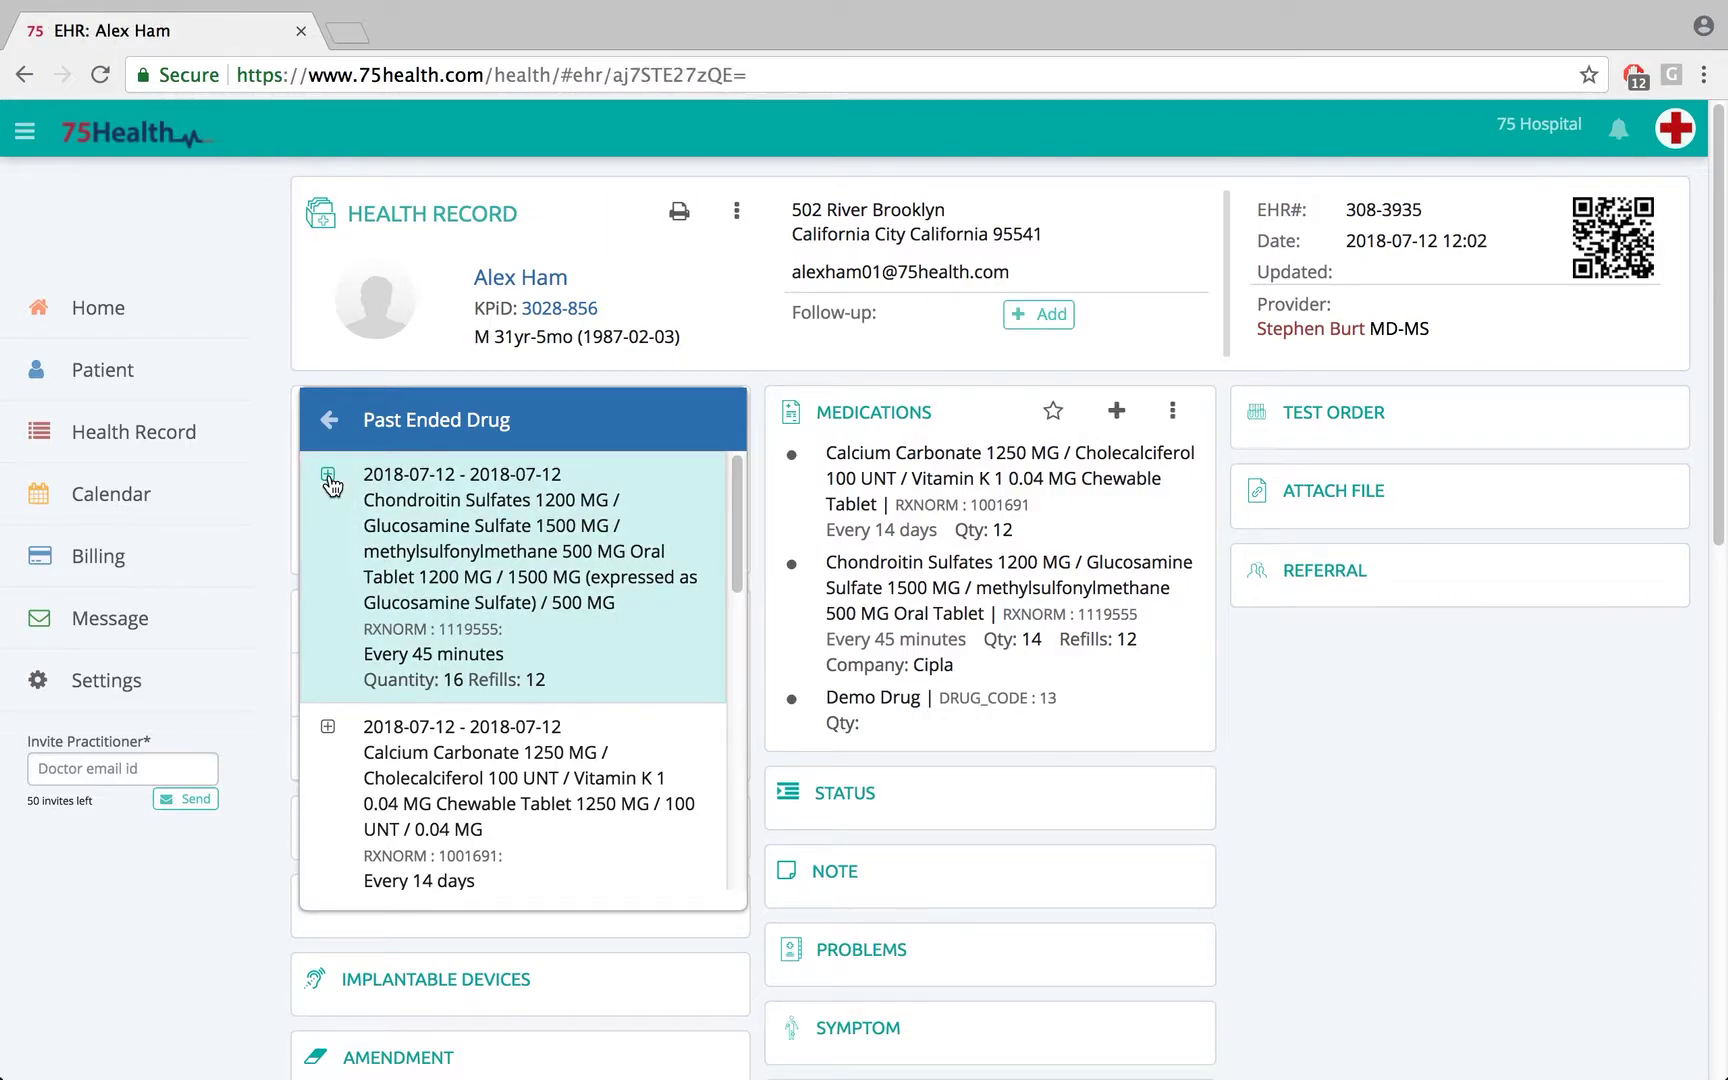
left_click(329, 478)
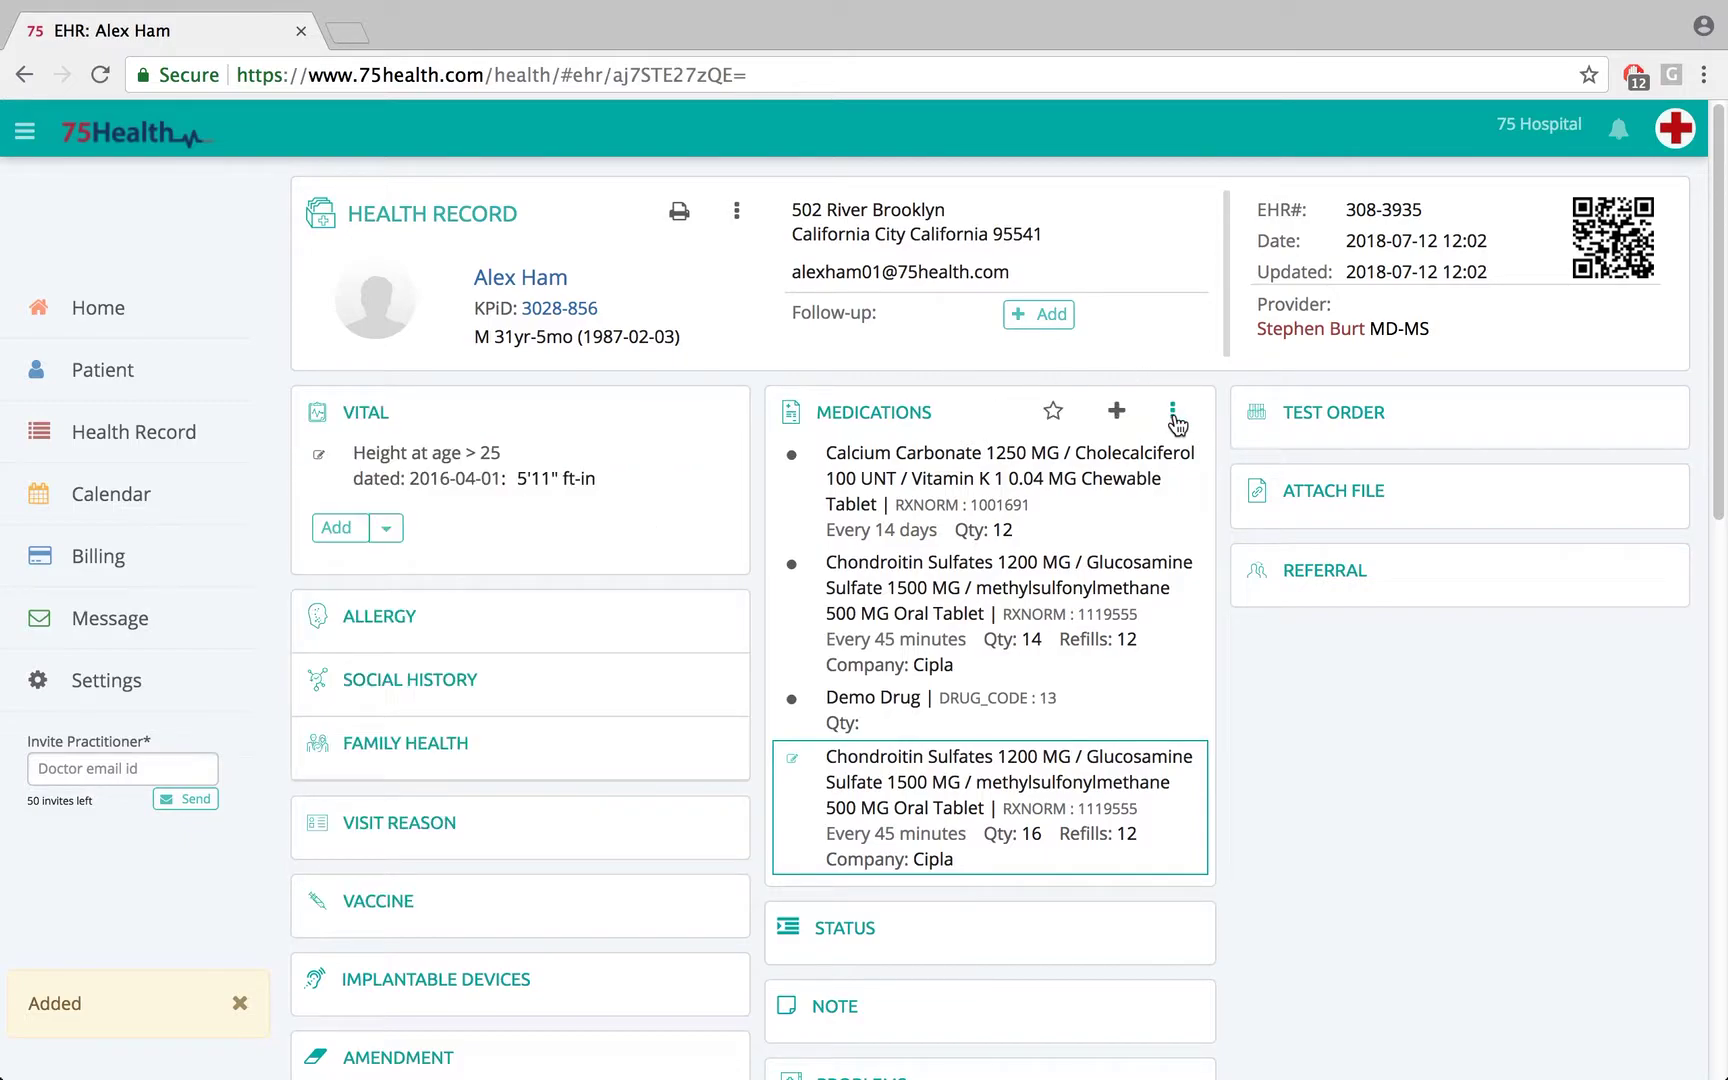
left_click(1174, 414)
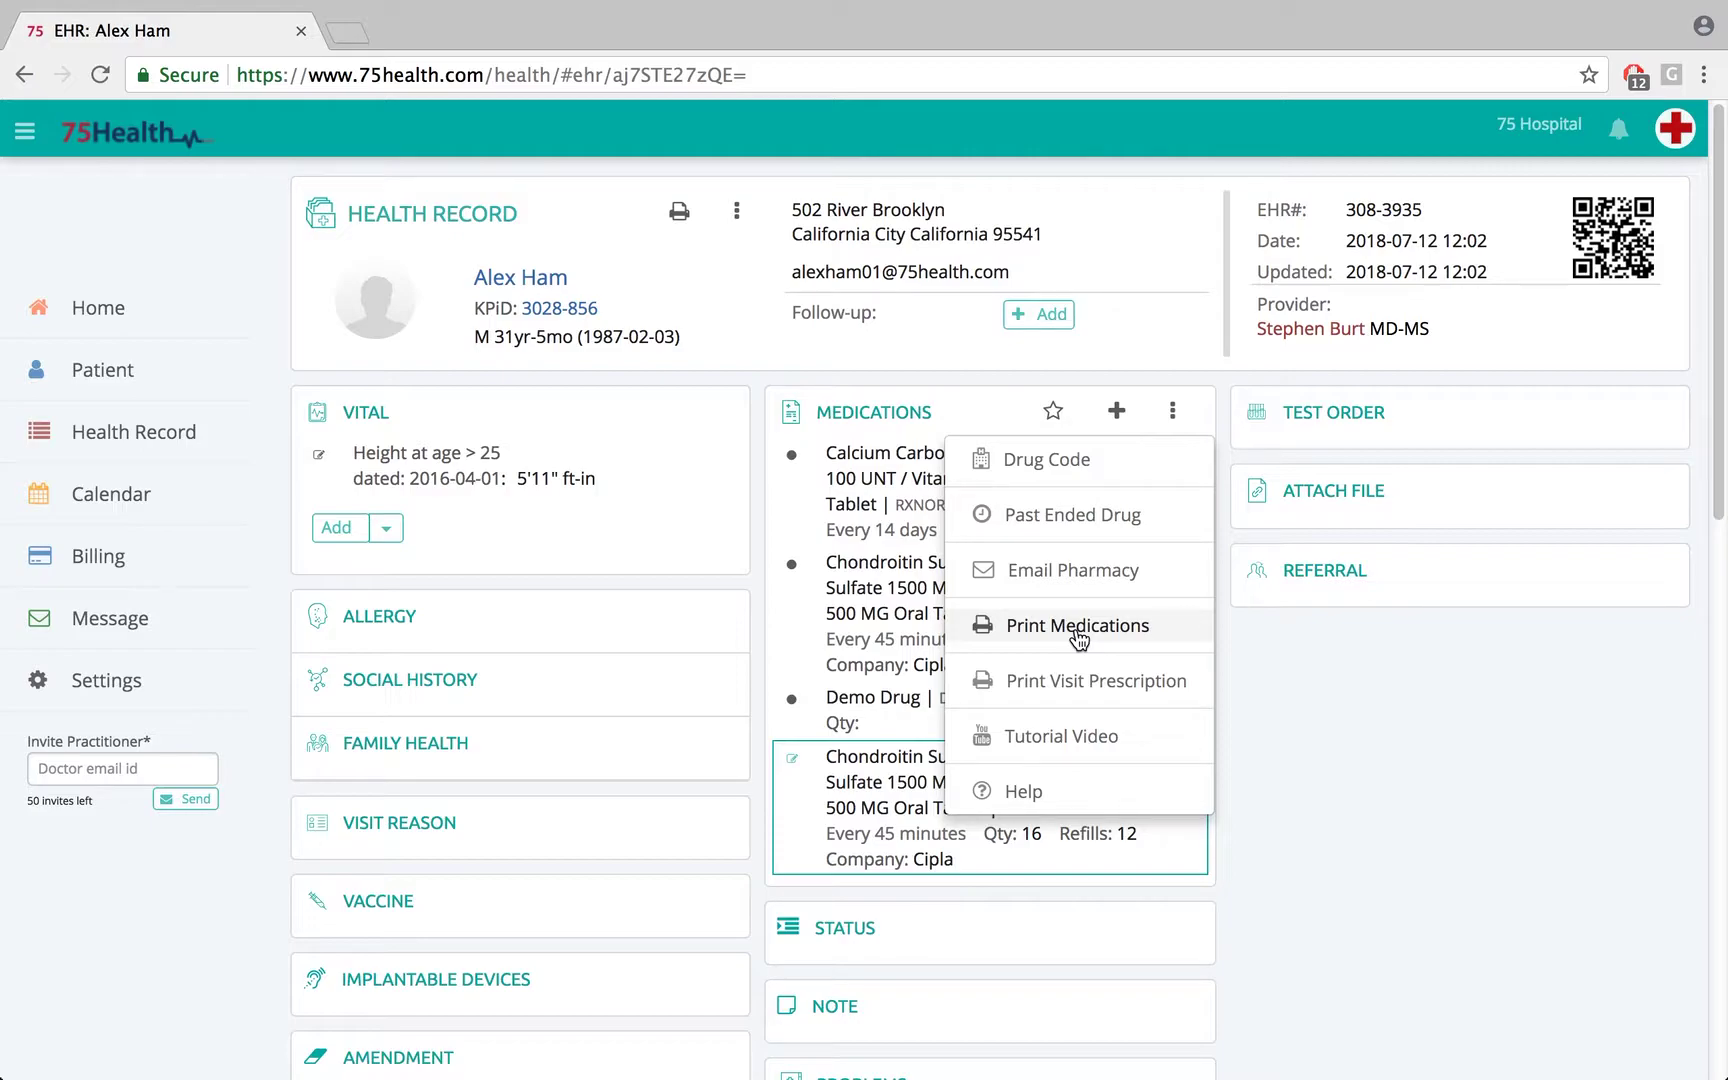
left_click(998, 372)
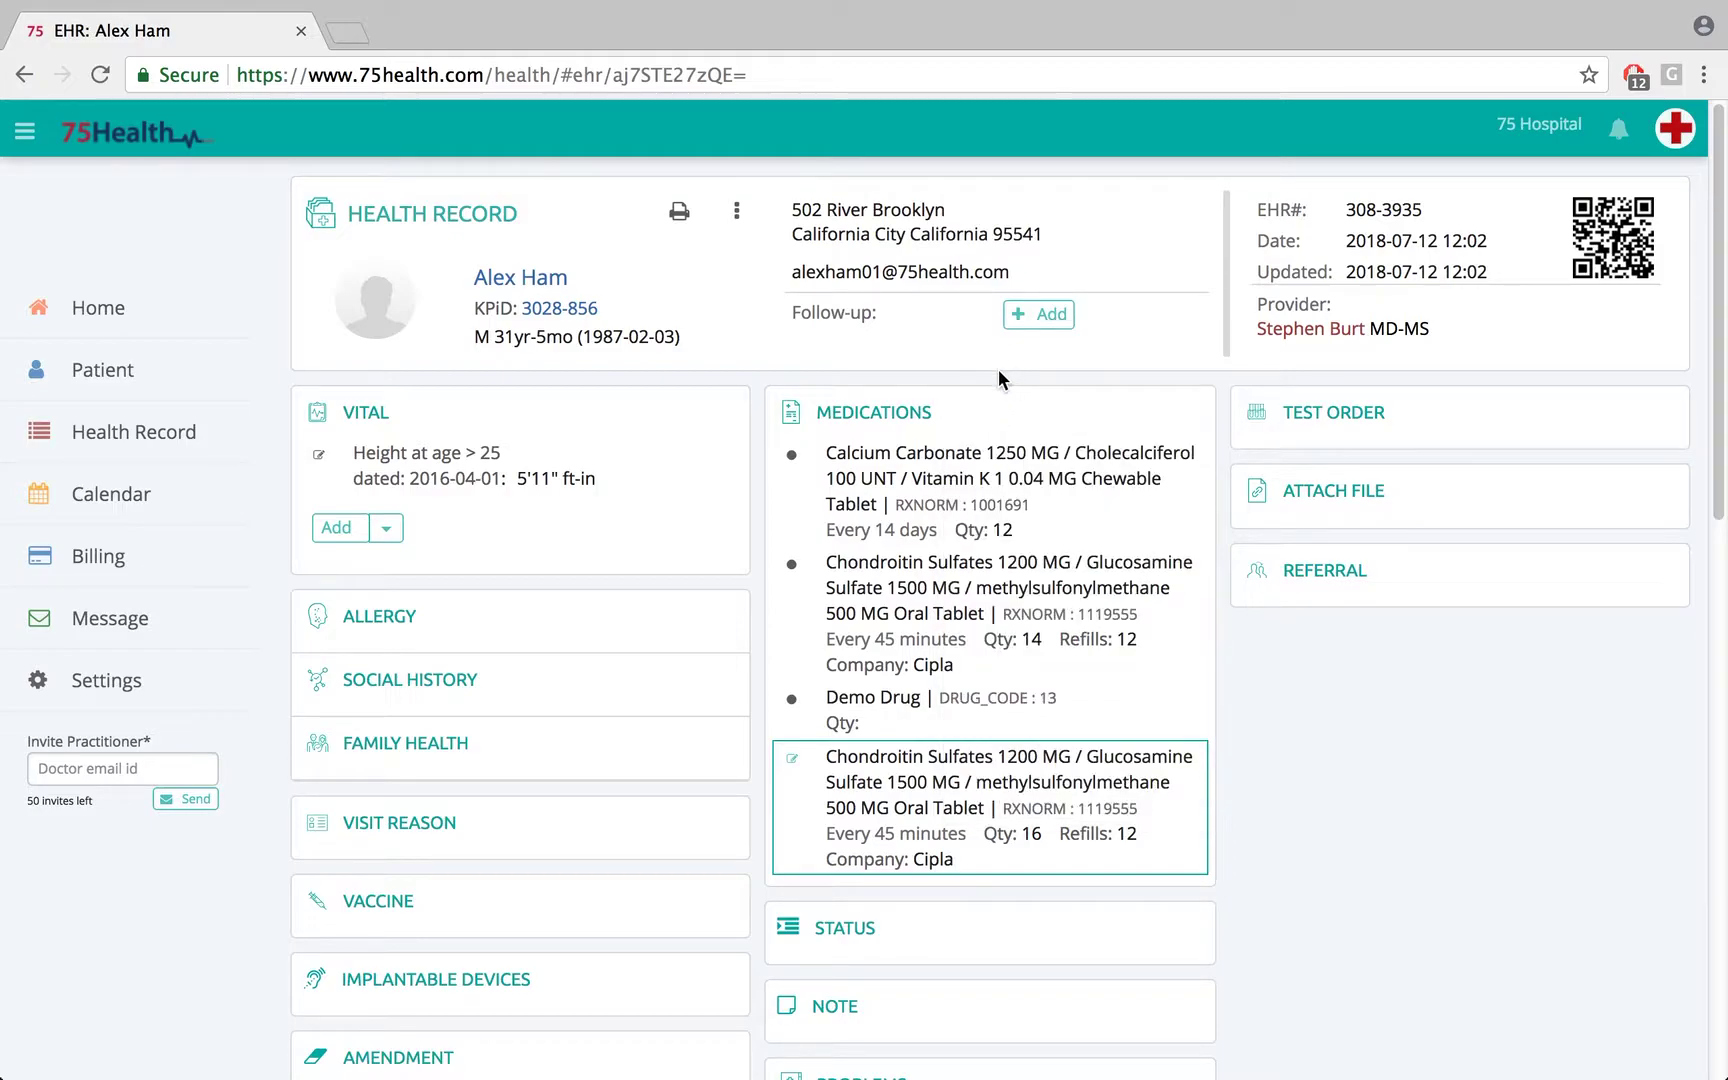